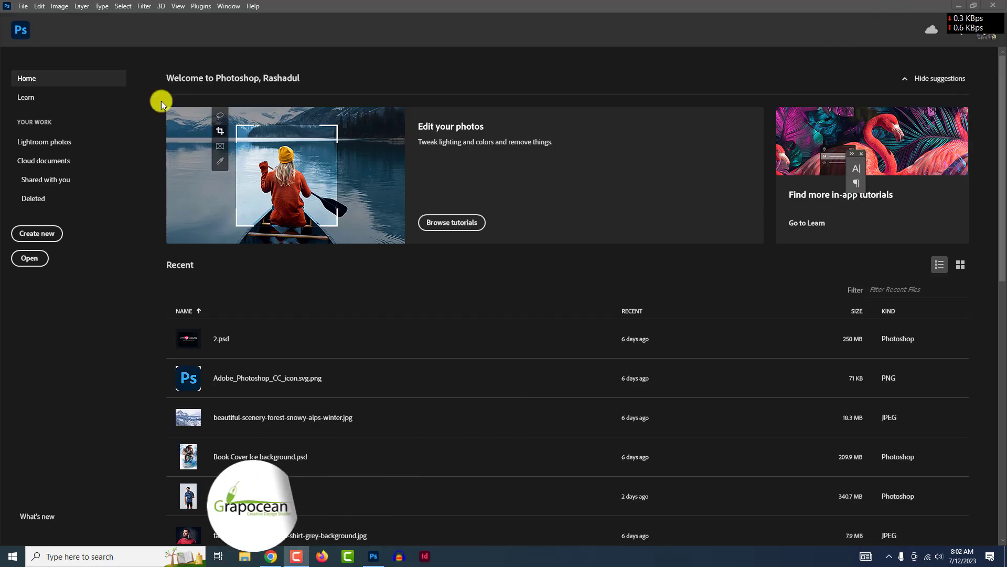
- Open the New Document dialog with Ctrl+N to start a new flyer preset
{"action": "key", "text": "ctrl+n"}
{"action": "type", "text": "plumbing Bus"}
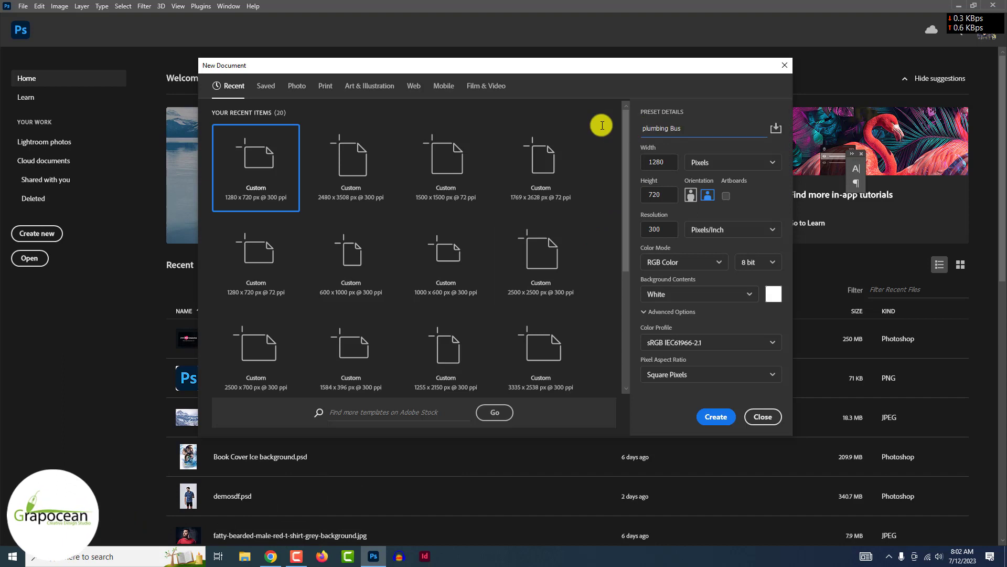
- Create an A4 Print document named 'plumbing Business Flyer' at 300 ppi
{"action": "type", "text": "iness Flyer"}
{"action": "left_click", "coordinate": [324, 88]}
{"action": "left_click", "coordinate": [546, 158]}
{"action": "key", "text": "Tab"}
{"action": "type", "text": "3"}
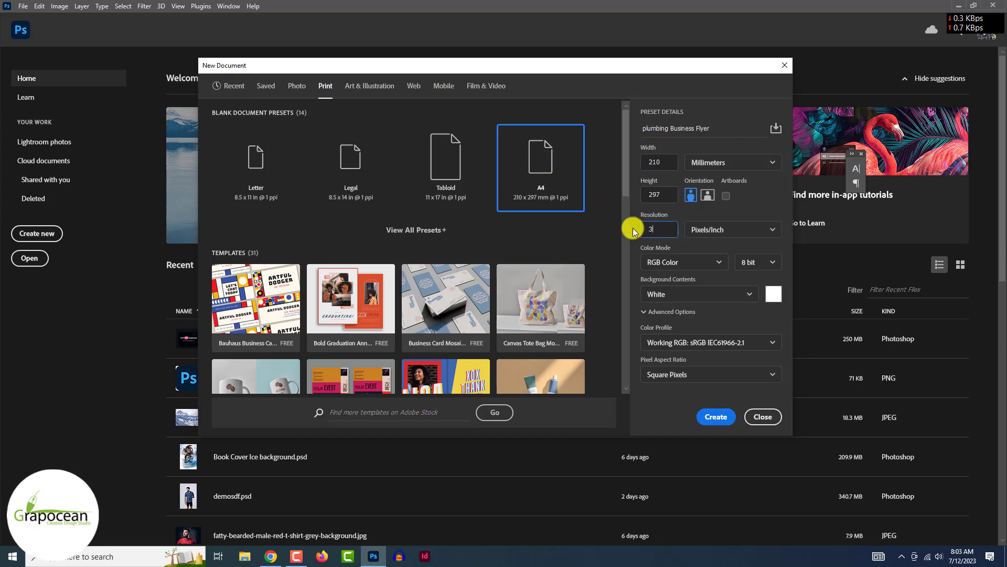
{"action": "type", "text": "00"}
{"action": "key", "text": "Return"}
{"action": "left_click", "coordinate": [956, 475]}
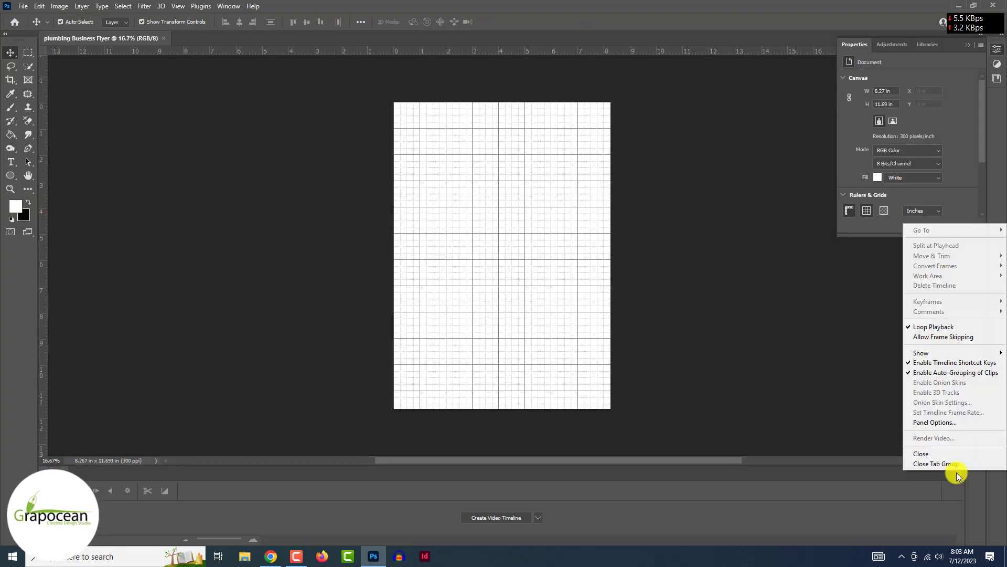
- Close the Timeline panel group and hide the canvas grid
{"action": "left_click", "coordinate": [937, 453]}
{"action": "key", "text": "ctrl+apostrophe"}
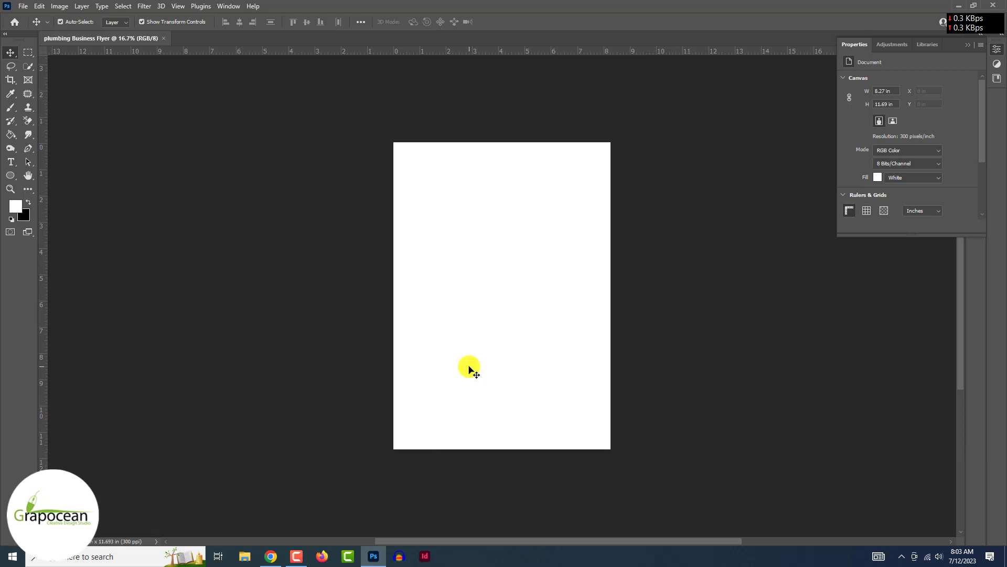
{"action": "scroll", "coordinate": [469, 367], "scroll_direction": "down", "scroll_amount": 2}
{"action": "scroll", "coordinate": [469, 368], "scroll_direction": "up", "scroll_amount": 2}
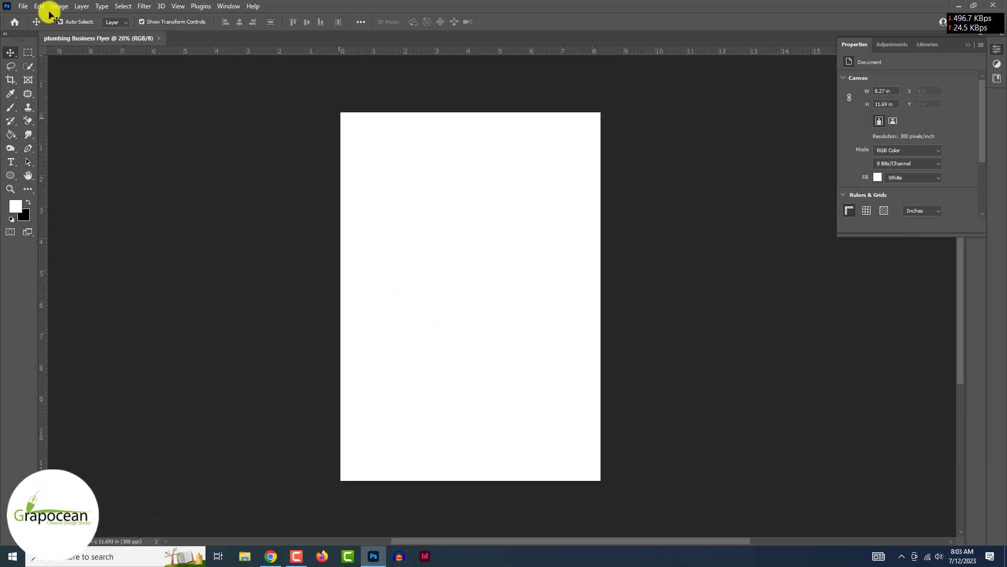
{"action": "key", "text": "ctrl+o"}
- Open the service worker, kitchen sink and smiling worker photos together
{"action": "left_click", "coordinate": [497, 191]}
{"action": "left_click", "coordinate": [336, 162], "text": "ctrl"}
{"action": "left_click", "coordinate": [210, 160], "text": "ctrl"}
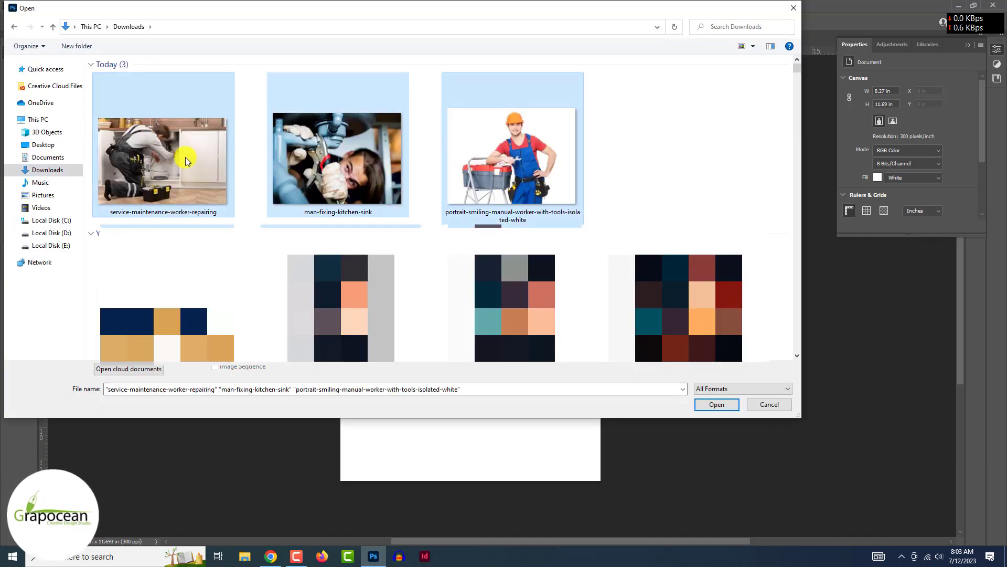
{"action": "left_click", "coordinate": [729, 404]}
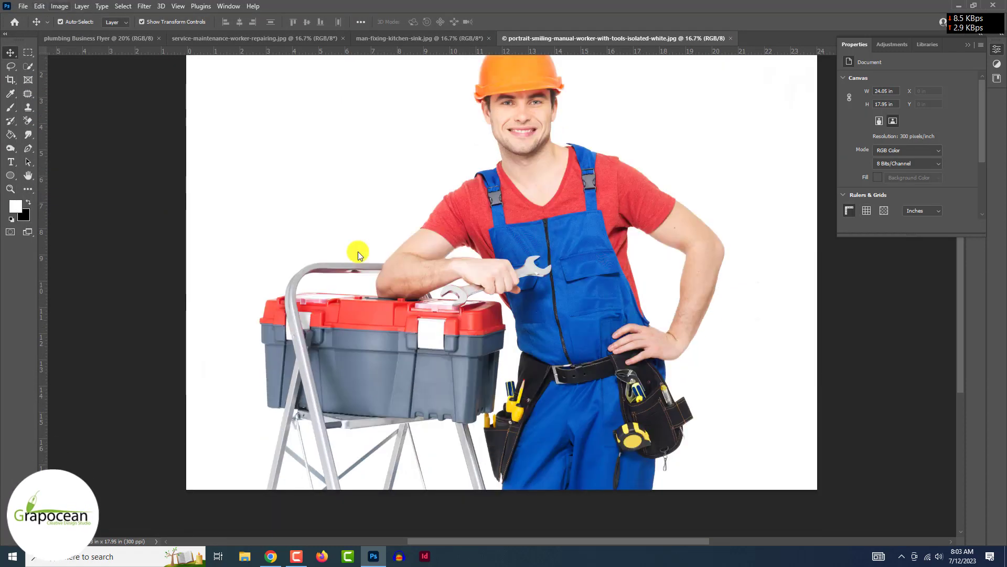
- Show the Layers panel and unlock the smiling worker's Background into Layer 0
{"action": "left_click", "coordinate": [121, 6]}
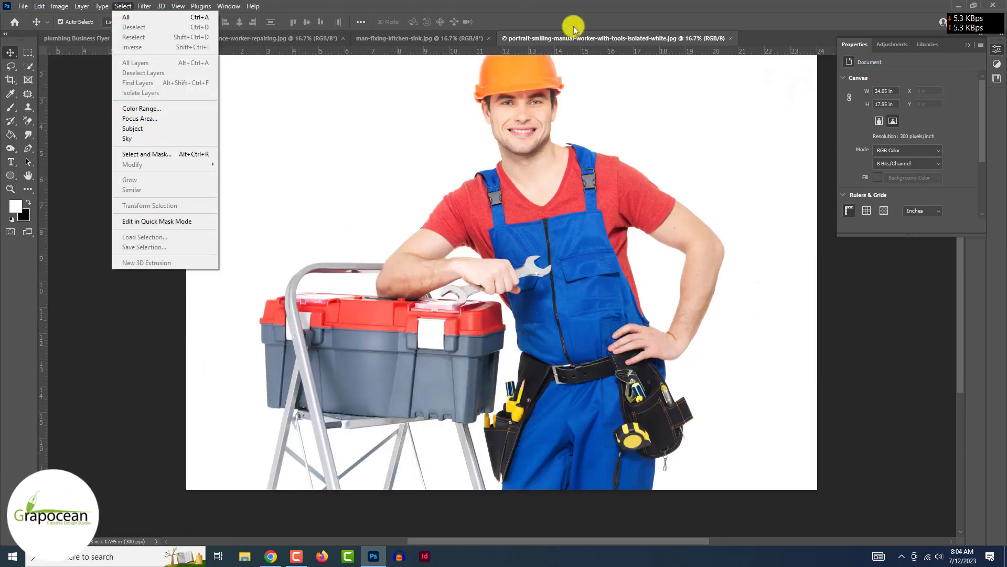
{"action": "left_click", "coordinate": [969, 46]}
{"action": "left_click", "coordinate": [972, 48]}
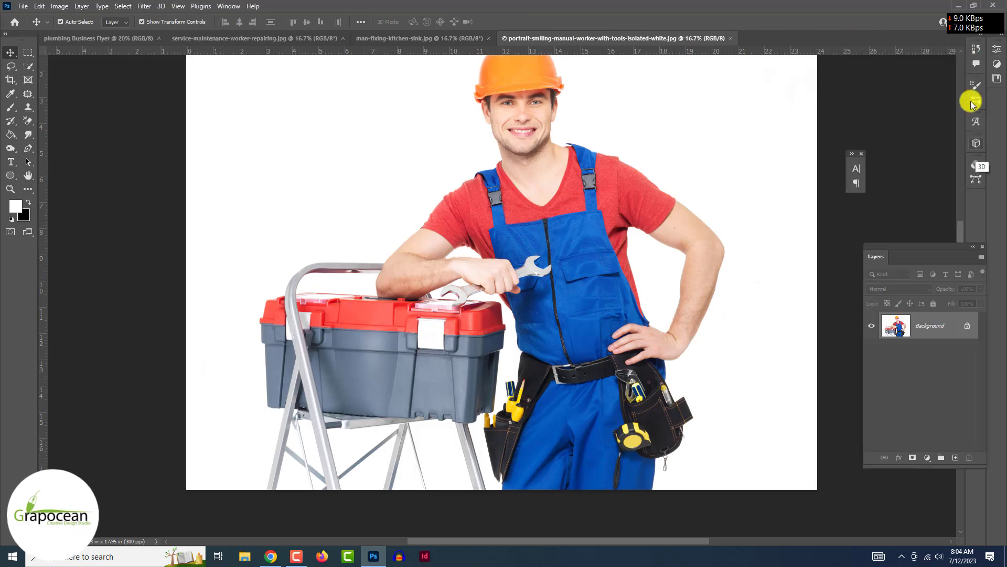
{"action": "left_click", "coordinate": [972, 326]}
{"action": "left_click", "coordinate": [225, 6]}
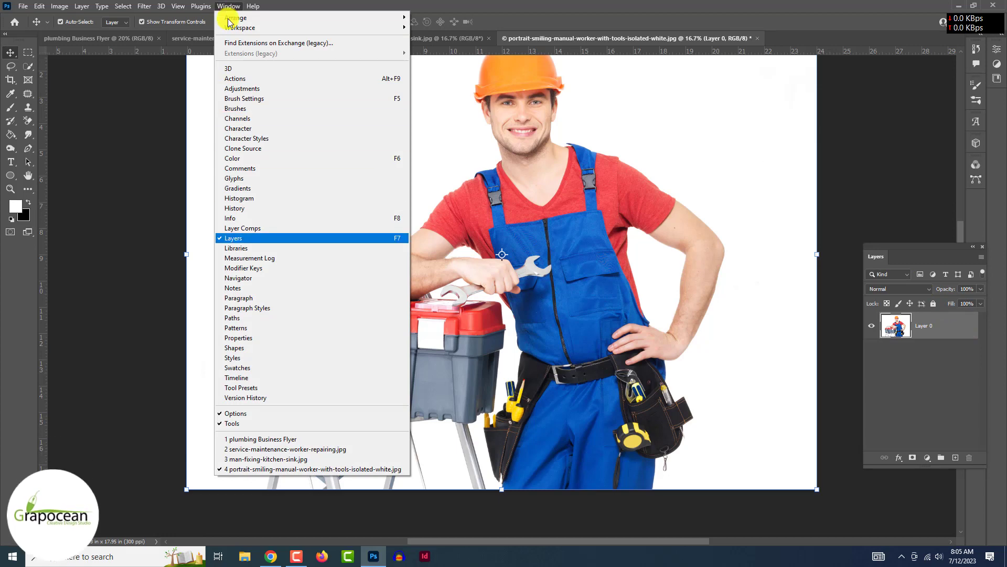
- Float the Channels panel and compare the Green, Blue and Red channels' contrast
{"action": "left_click", "coordinate": [262, 118]}
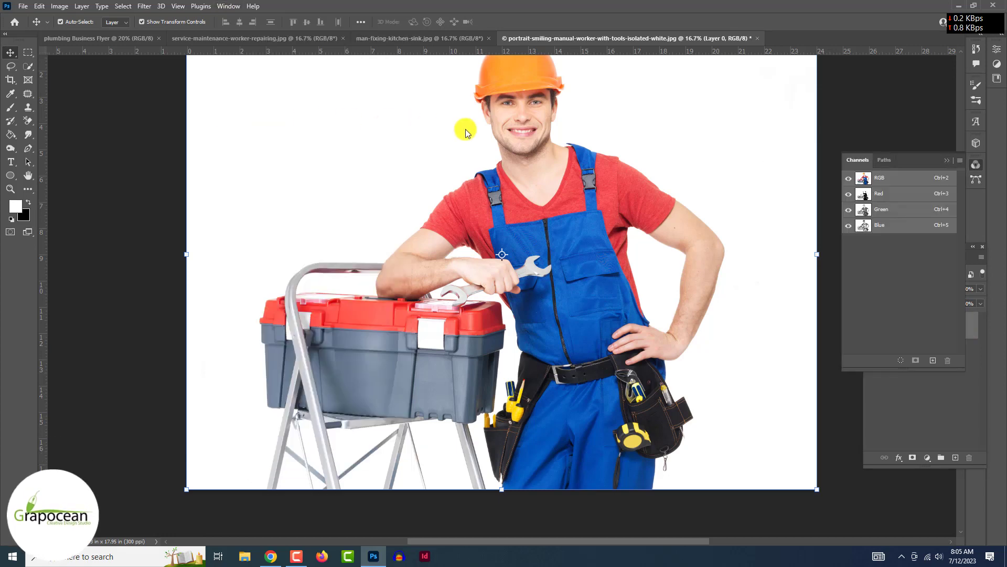
{"action": "mouse_move", "coordinate": [858, 160]}
{"action": "left_mouse_down"}
{"action": "mouse_move", "coordinate": [728, 266]}
{"action": "mouse_move", "coordinate": [901, 256]}
{"action": "left_mouse_up"}
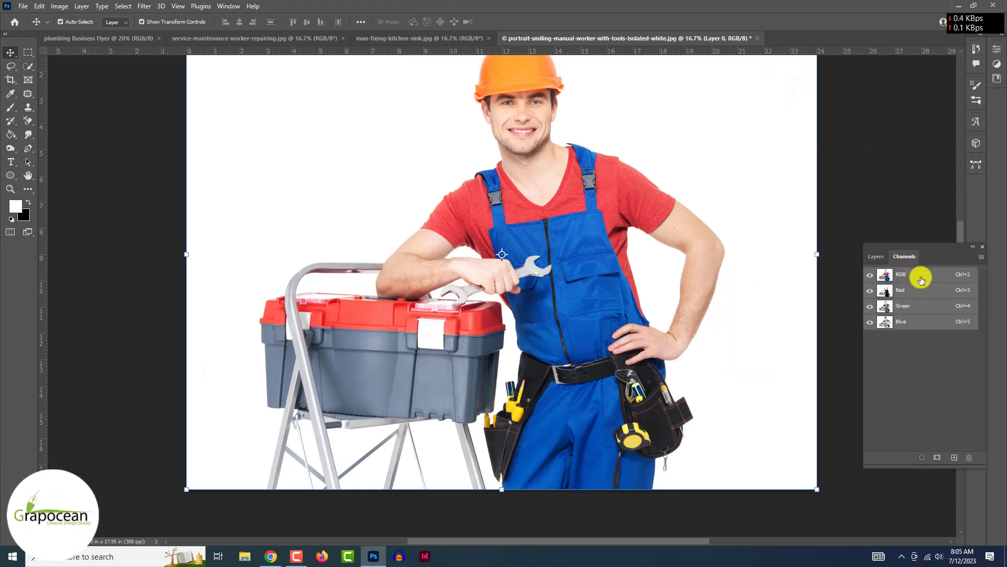
{"action": "left_click", "coordinate": [930, 308]}
{"action": "left_click", "coordinate": [917, 323]}
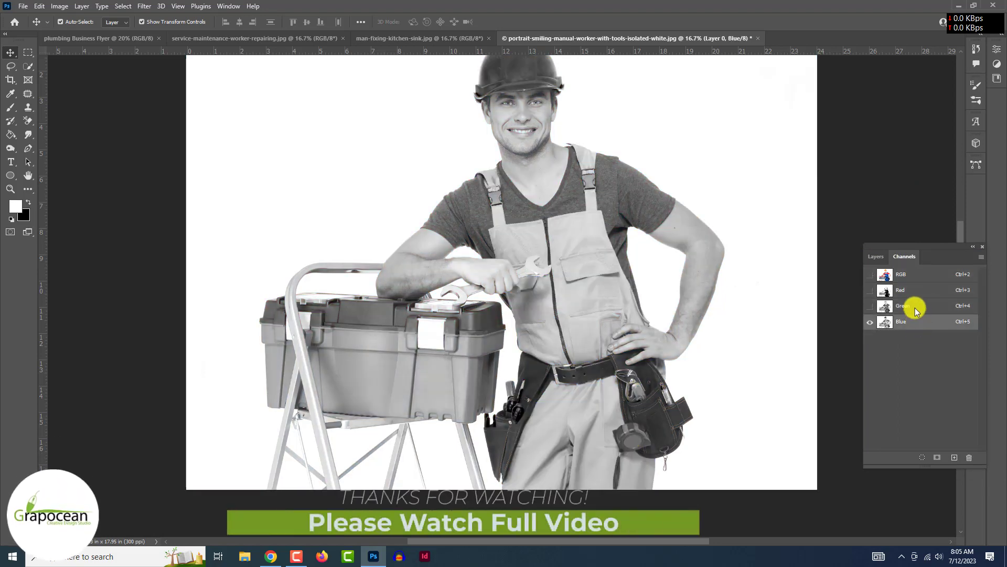
{"action": "left_click", "coordinate": [916, 308]}
{"action": "left_click", "coordinate": [919, 306]}
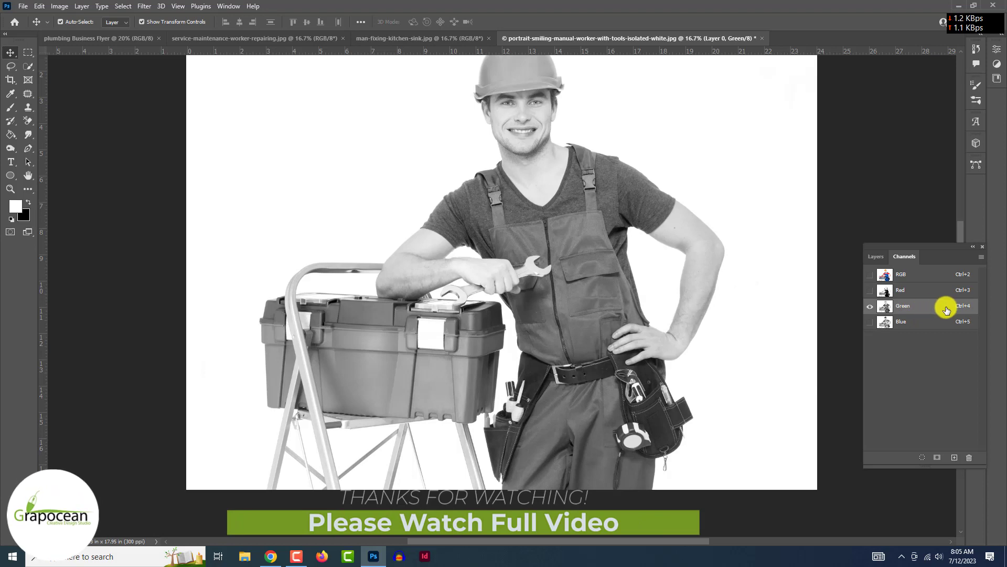
- Duplicate Green as Green copy and darken it with Levels (black 73, gamma 0.64)
{"action": "left_click_drag", "start_coordinate": [962, 429], "coordinate": [954, 461]}
{"action": "key", "text": "ctrl+l"}
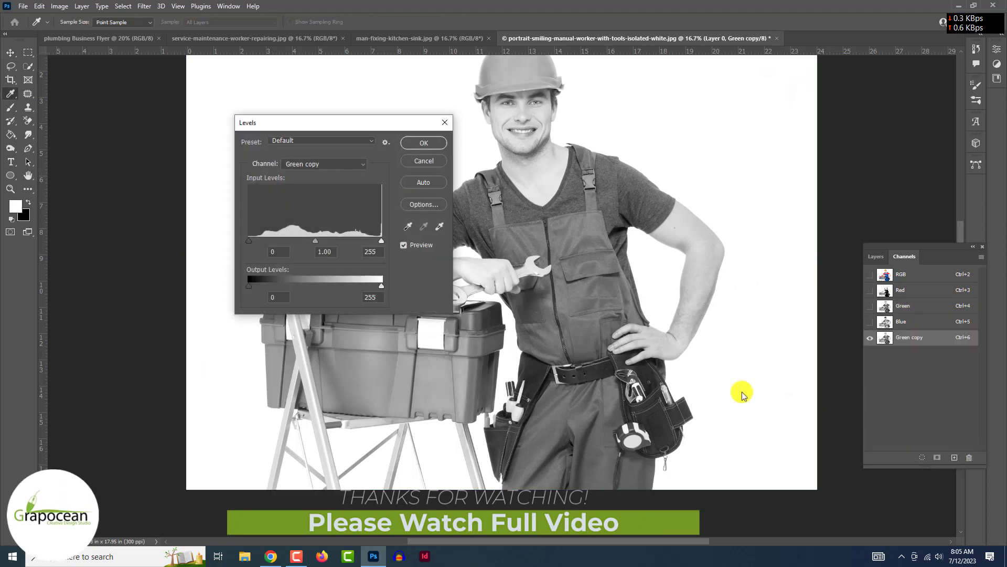
{"action": "left_click_drag", "start_coordinate": [249, 243], "coordinate": [348, 242]}
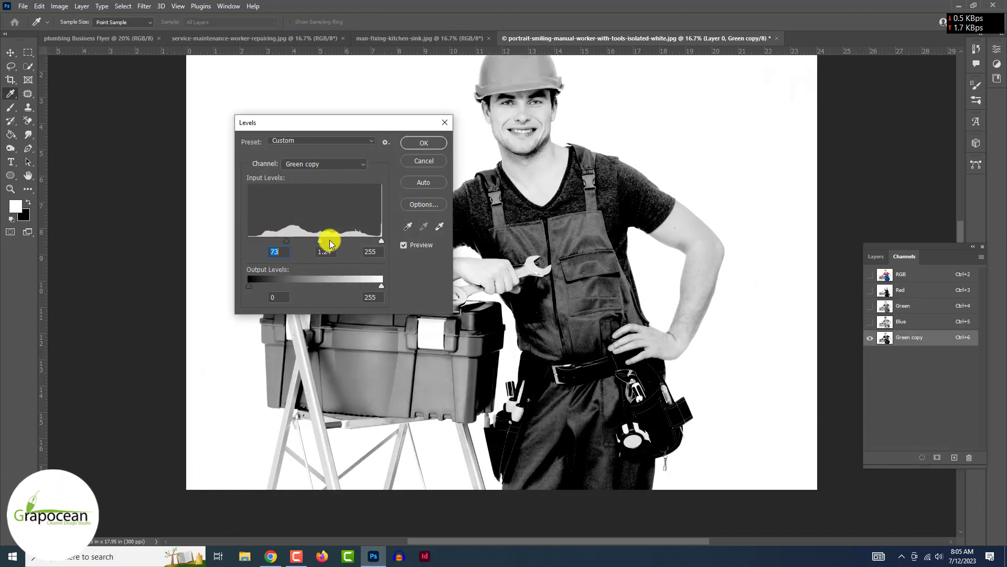
{"action": "mouse_move", "coordinate": [357, 123]}
{"action": "left_mouse_down"}
{"action": "mouse_move", "coordinate": [585, 228]}
{"action": "mouse_move", "coordinate": [640, 286]}
{"action": "left_mouse_up"}
{"action": "left_click", "coordinate": [708, 303]}
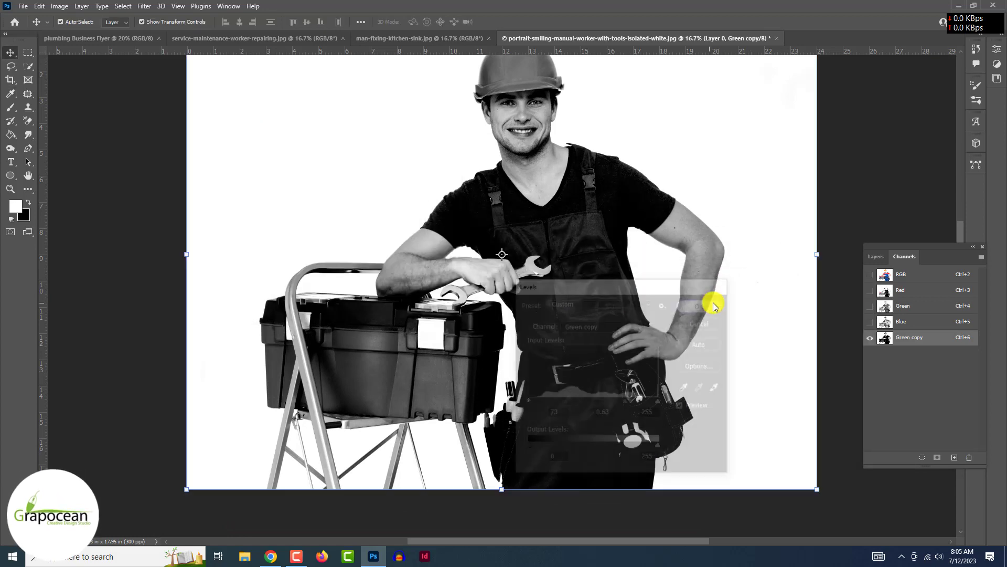
- Select the white background with Color Range at fuzziness about 34
{"action": "left_click", "coordinate": [124, 6]}
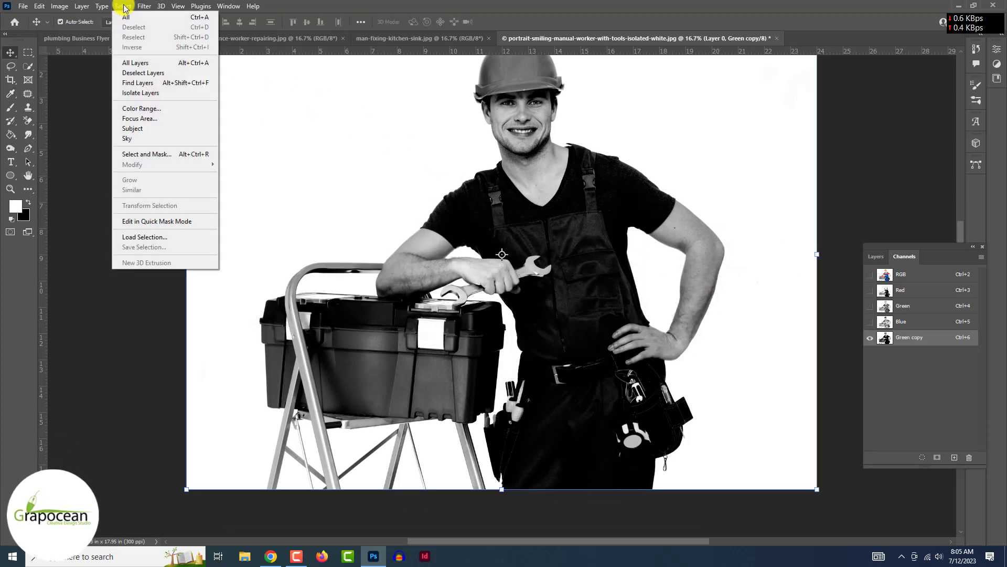
{"action": "left_click", "coordinate": [165, 112]}
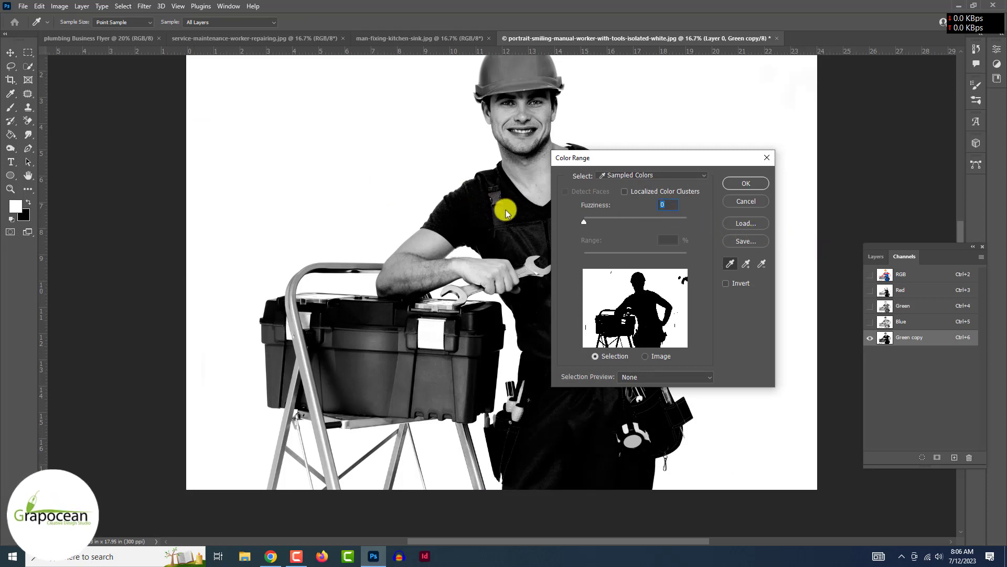
{"action": "left_click_drag", "start_coordinate": [584, 221], "coordinate": [602, 222]}
{"action": "left_click", "coordinate": [747, 184]}
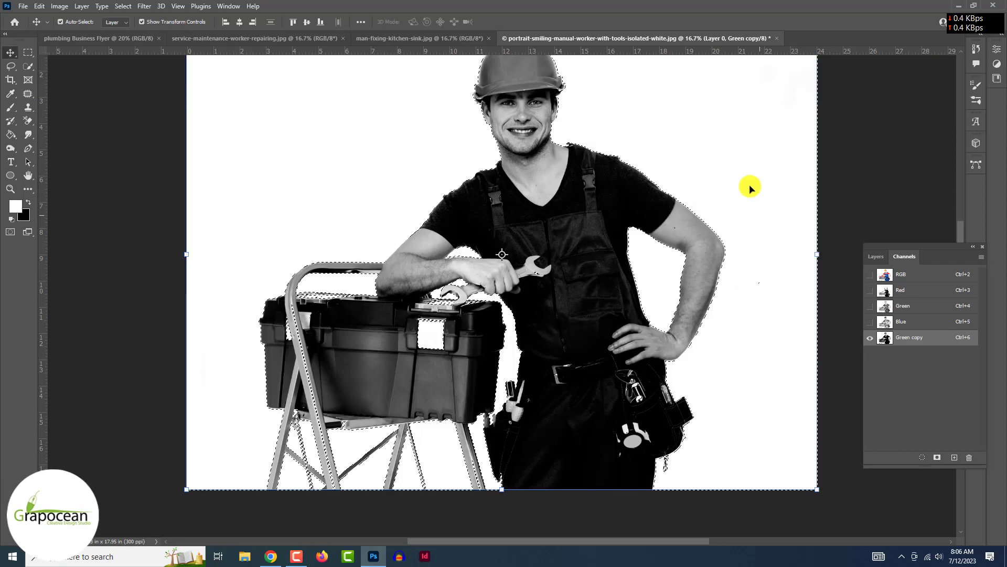
- Restore the RGB composite view and add a layer mask to Layer 0
{"action": "key", "text": "x"}
{"action": "left_click", "coordinate": [876, 256]}
{"action": "left_click", "coordinate": [870, 274]}
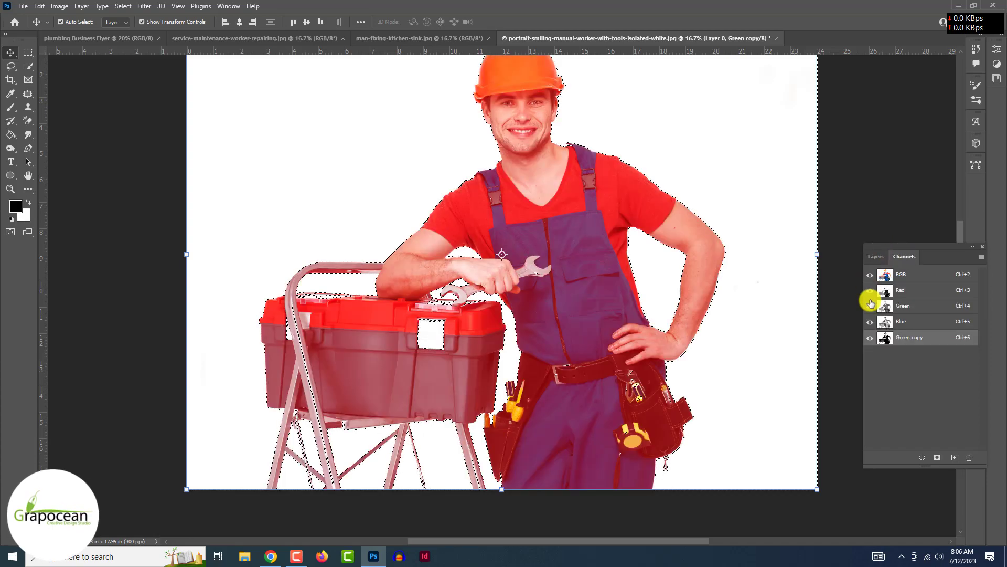
{"action": "left_click", "coordinate": [871, 304]}
{"action": "left_click", "coordinate": [876, 256]}
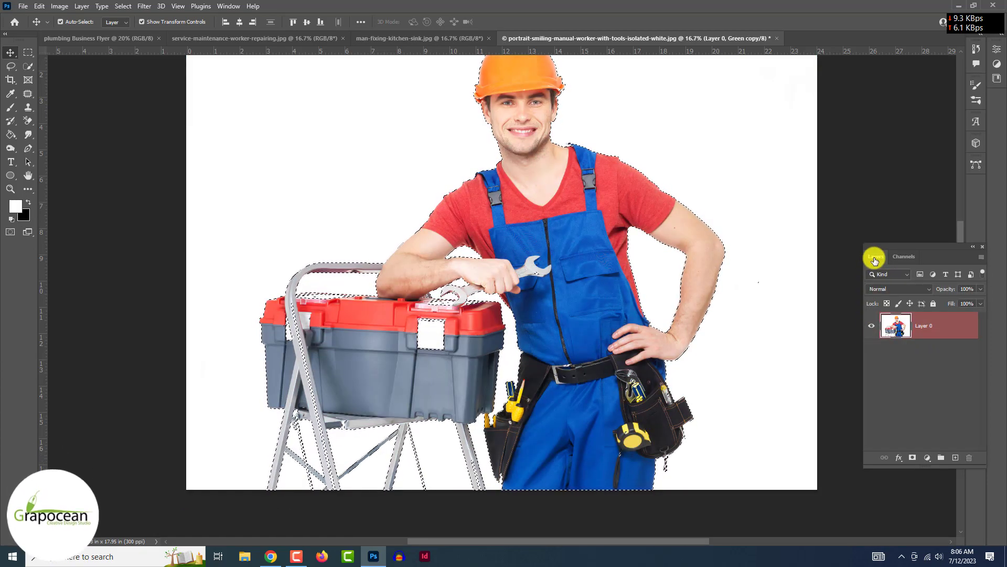
{"action": "left_click", "coordinate": [912, 458]}
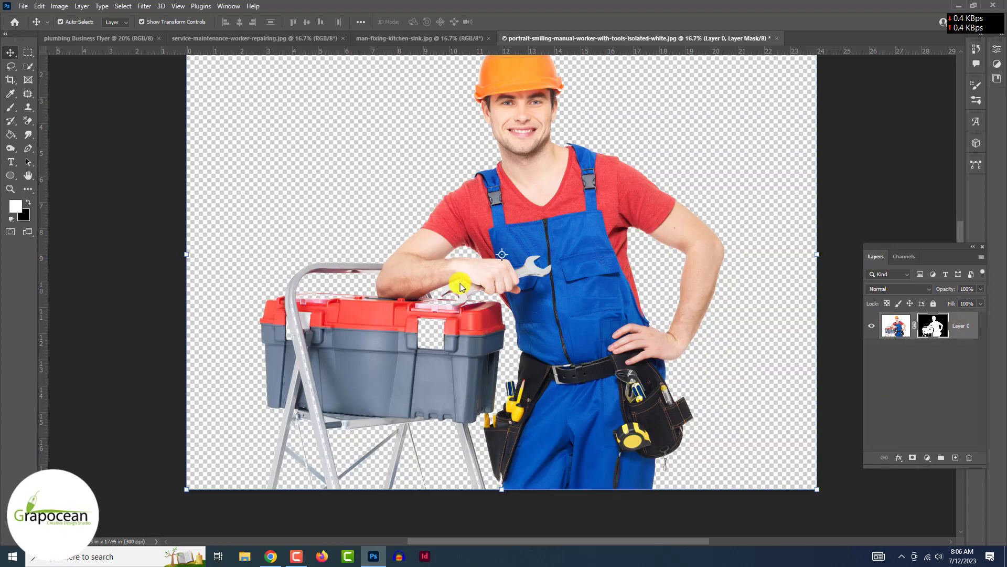
- Paint white on the mask with a 600 px brush to restore the toolbox handle
{"action": "left_click", "coordinate": [10, 107]}
{"action": "key", "text": "ctrl+plus"}
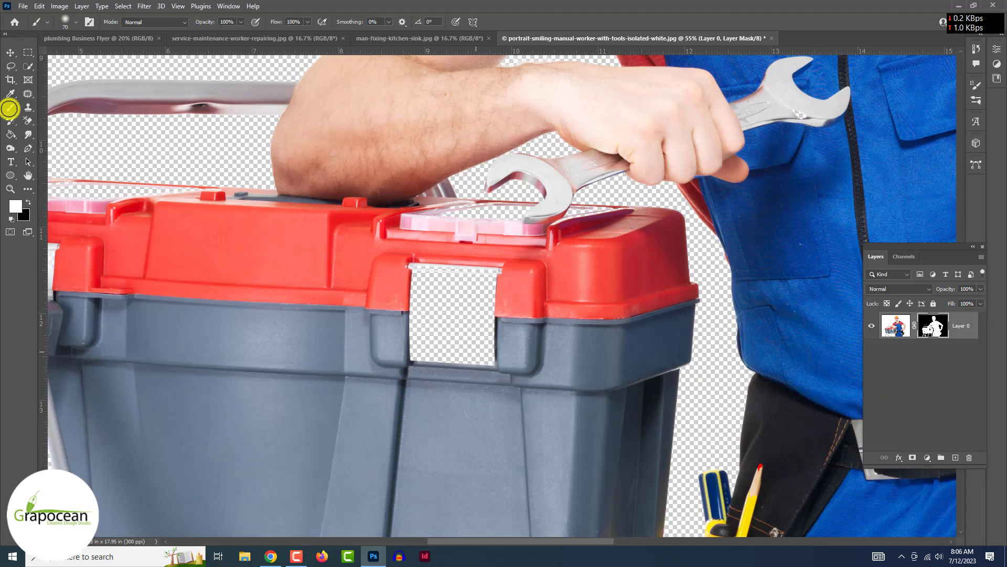
{"action": "key", "text": "bracketright"}
{"action": "key", "text": "bracketright"}
{"action": "key", "text": "bracketright"}
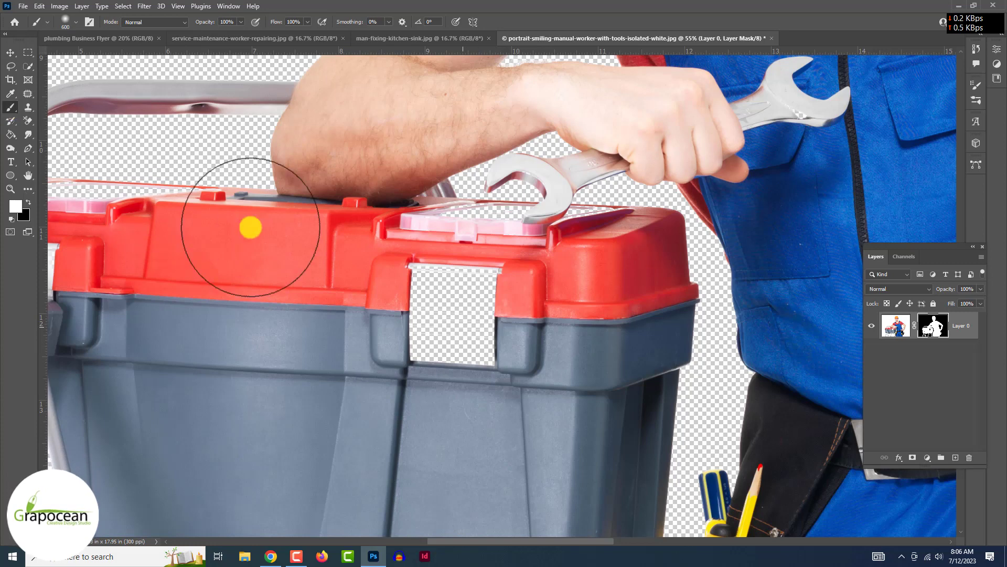
{"action": "key", "text": "x"}
{"action": "left_click", "coordinate": [461, 331]}
{"action": "key", "text": "ctrl+z"}
{"action": "key", "text": "z"}
{"action": "left_click", "coordinate": [470, 328]}
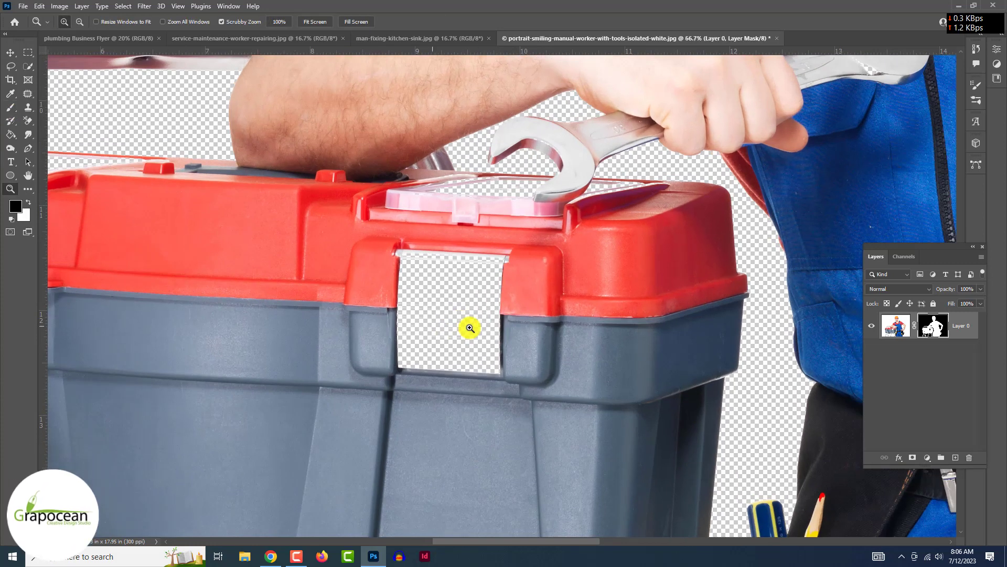
{"action": "key", "text": "z"}
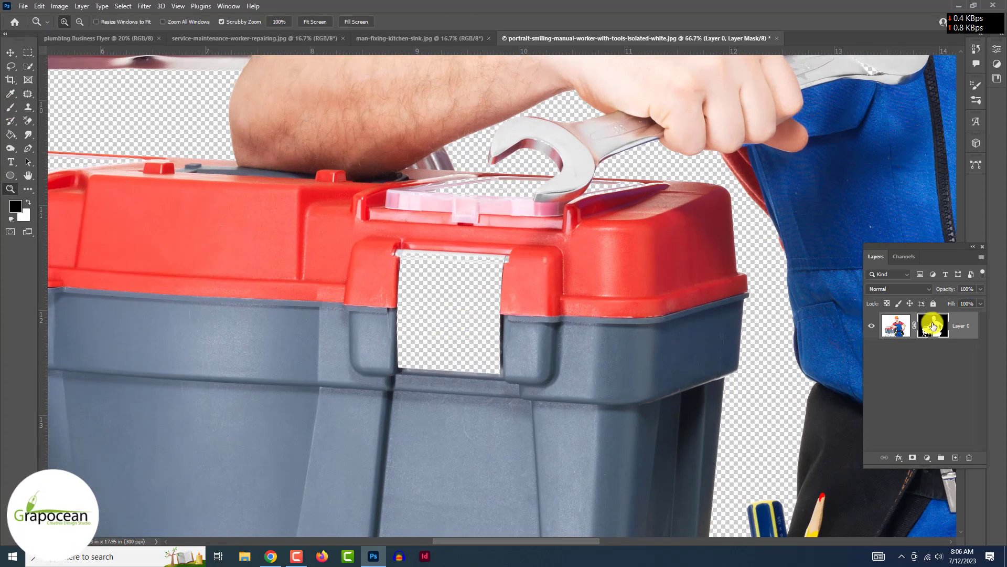
{"action": "left_click", "coordinate": [11, 107]}
{"action": "key", "text": "x"}
{"action": "left_click", "coordinate": [437, 315]}
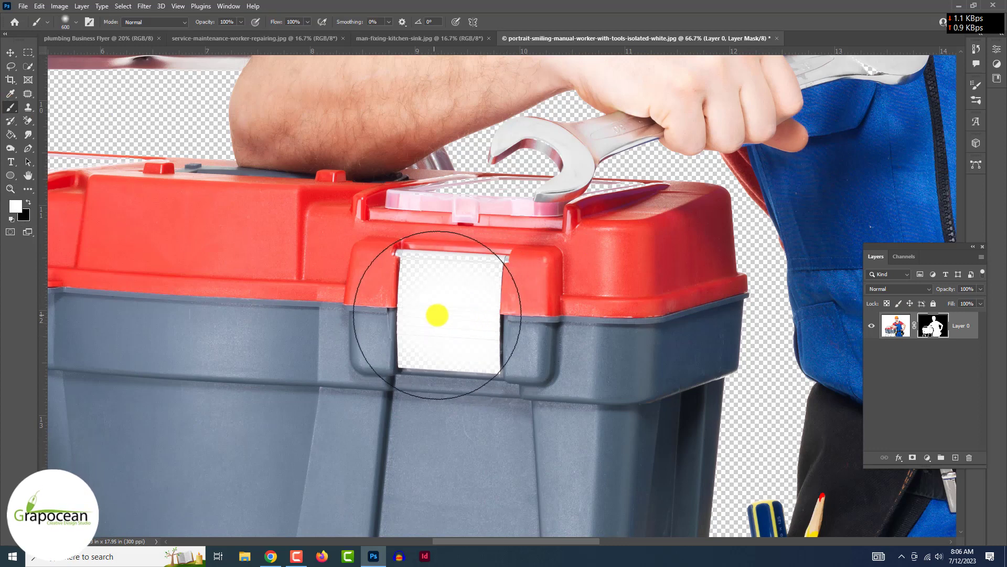
- Load the mask as a selection to inspect the ladder edges, then deselect and shrink the brush
{"action": "right_click", "coordinate": [473, 297], "text": "alt"}
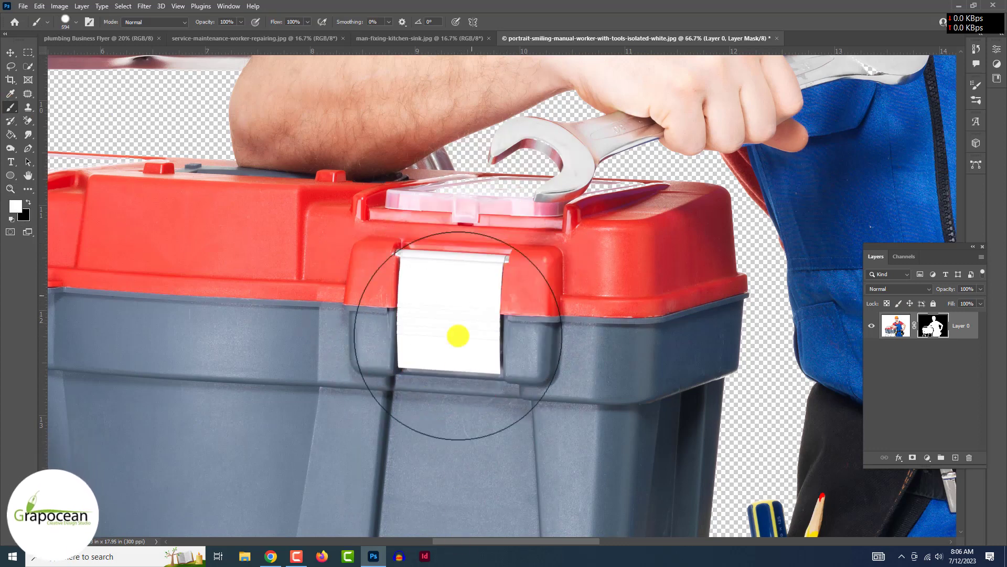
{"action": "key", "text": "bracketleft"}
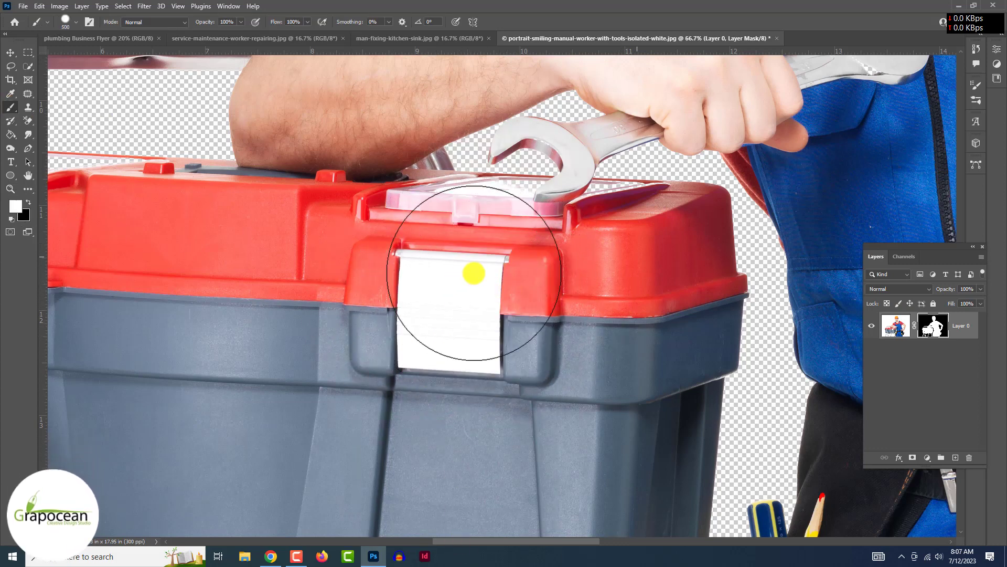
{"action": "scroll", "coordinate": [458, 189], "scroll_direction": "down", "scroll_amount": 3}
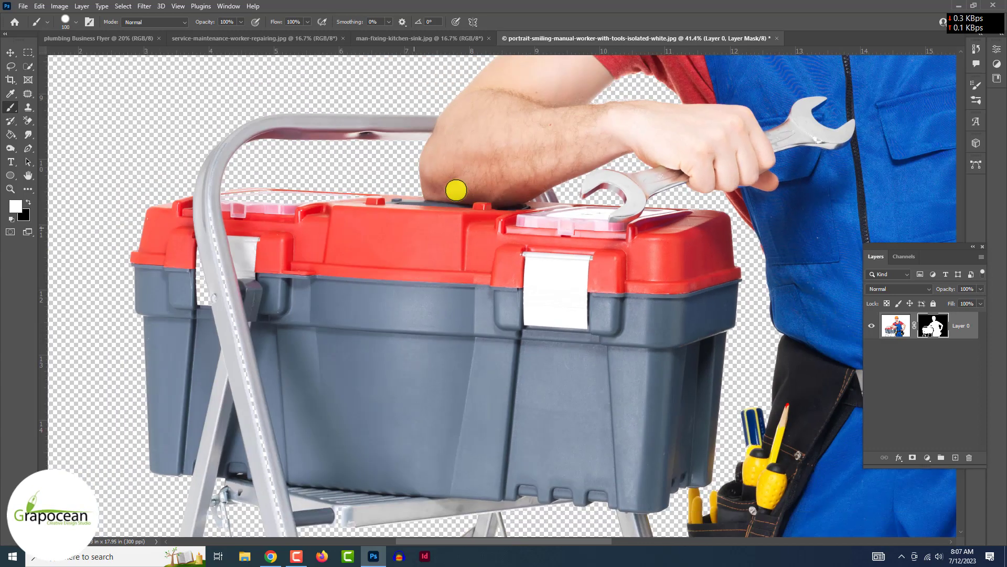
{"action": "scroll", "coordinate": [400, 218], "scroll_direction": "up", "scroll_amount": 4}
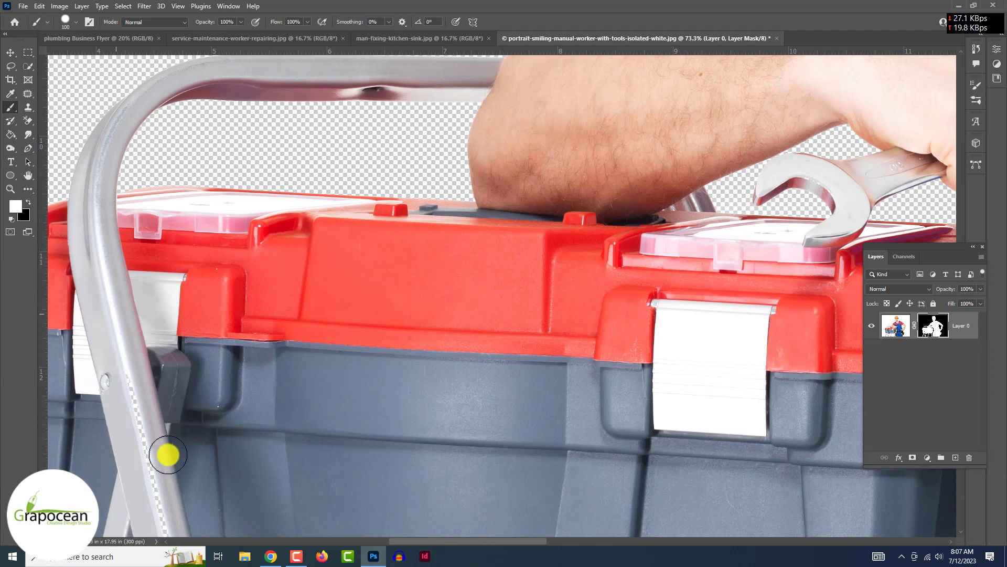
{"action": "scroll", "coordinate": [140, 330], "scroll_direction": "down", "scroll_amount": 3}
{"action": "left_click", "coordinate": [933, 329], "text": "ctrl"}
{"action": "scroll", "coordinate": [315, 330], "scroll_direction": "down", "scroll_amount": 3}
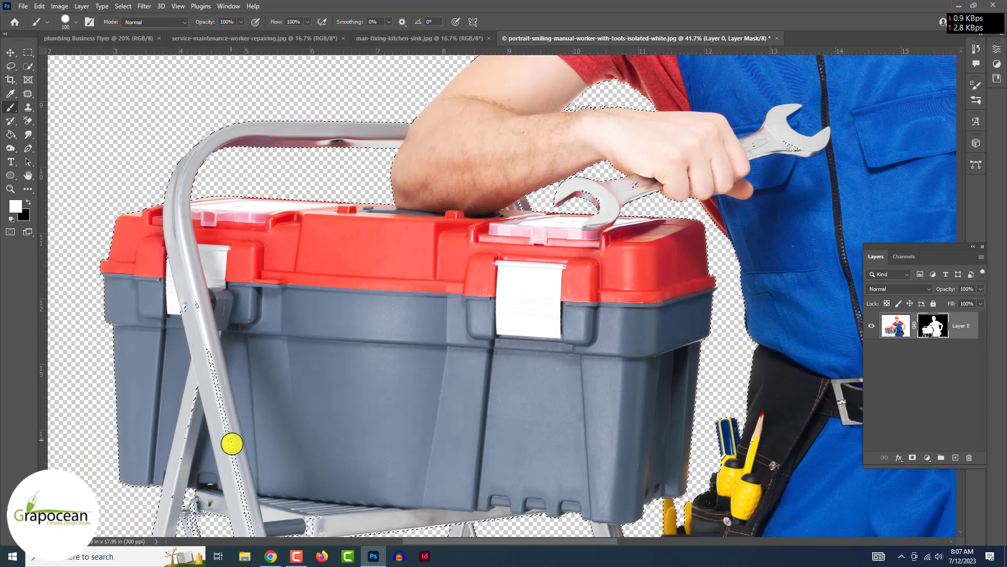
{"action": "scroll", "coordinate": [221, 480], "scroll_direction": "down", "scroll_amount": 3}
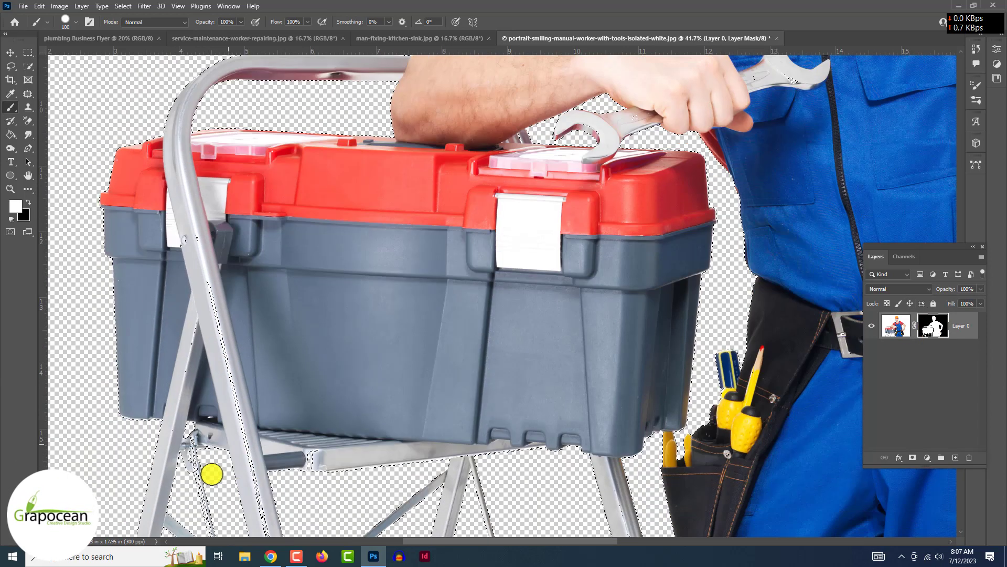
{"action": "key", "text": "ctrl+d"}
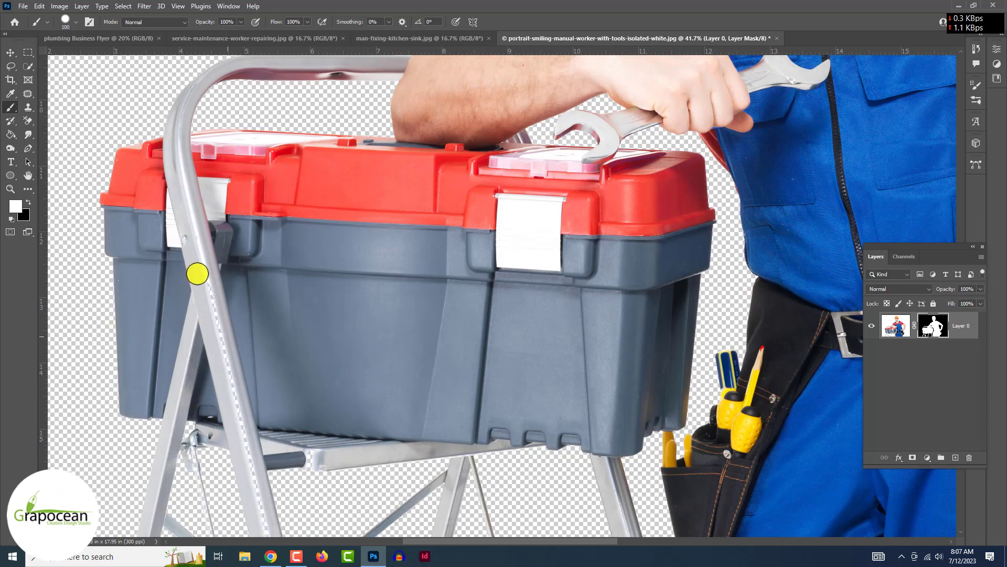
{"action": "scroll", "coordinate": [228, 386], "scroll_direction": "down", "scroll_amount": 2}
{"action": "scroll", "coordinate": [236, 407], "scroll_direction": "down", "scroll_amount": 2}
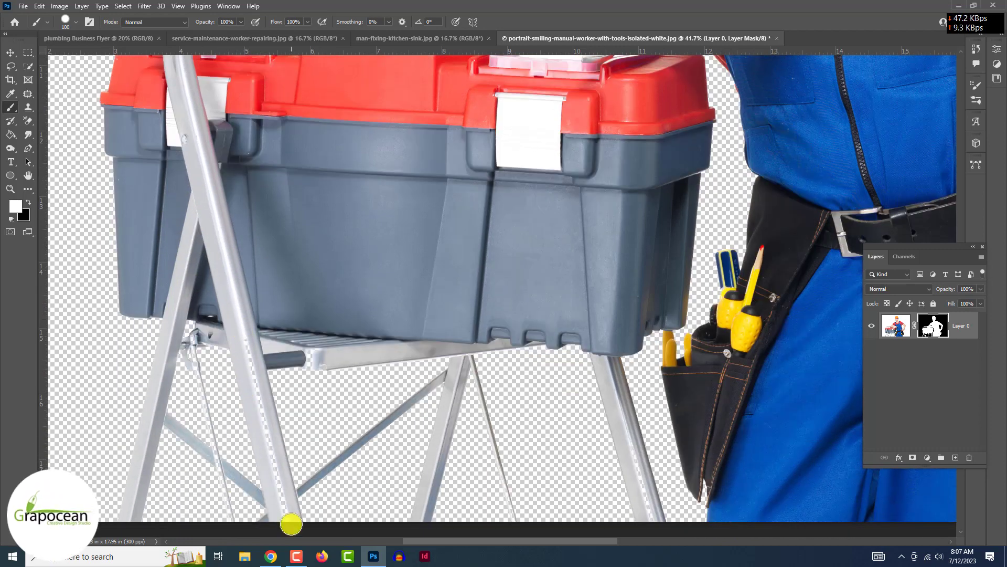
{"action": "key", "text": "bracketleft"}
{"action": "key", "text": "bracketleft"}
{"action": "key", "text": "bracketleft"}
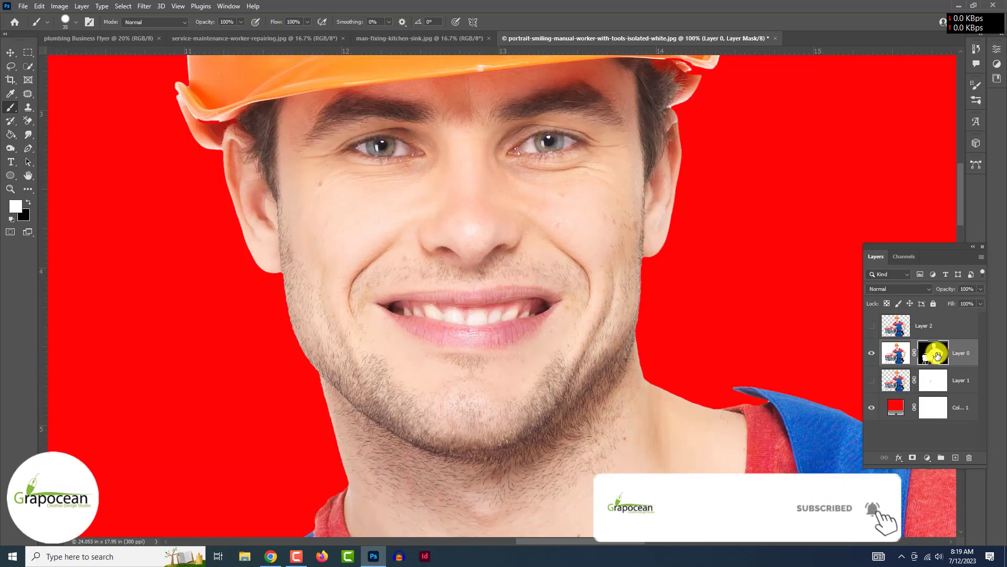
- Toggle the worker's layer mask off and on to check edges, then fit the image on screen
{"action": "left_click", "coordinate": [938, 357], "text": "shift"}
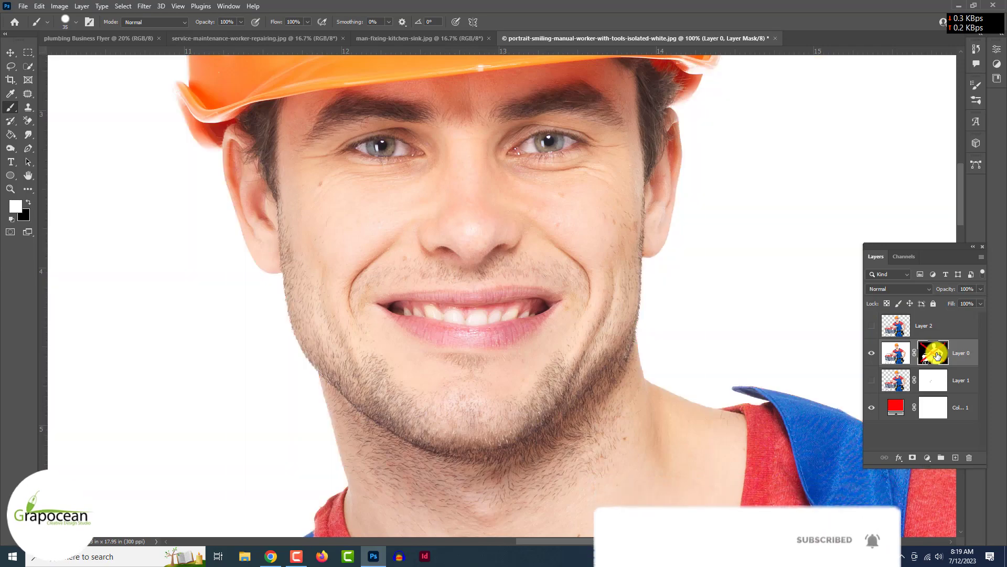
{"action": "left_click", "coordinate": [939, 357], "text": "shift"}
{"action": "left_click", "coordinate": [938, 357], "text": "shift"}
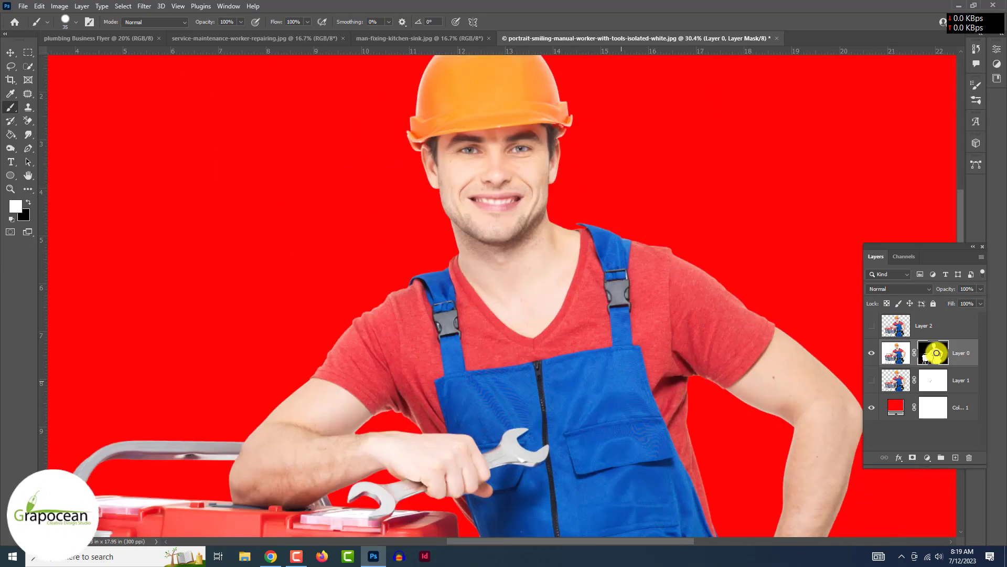
{"action": "key", "text": "ctrl+0"}
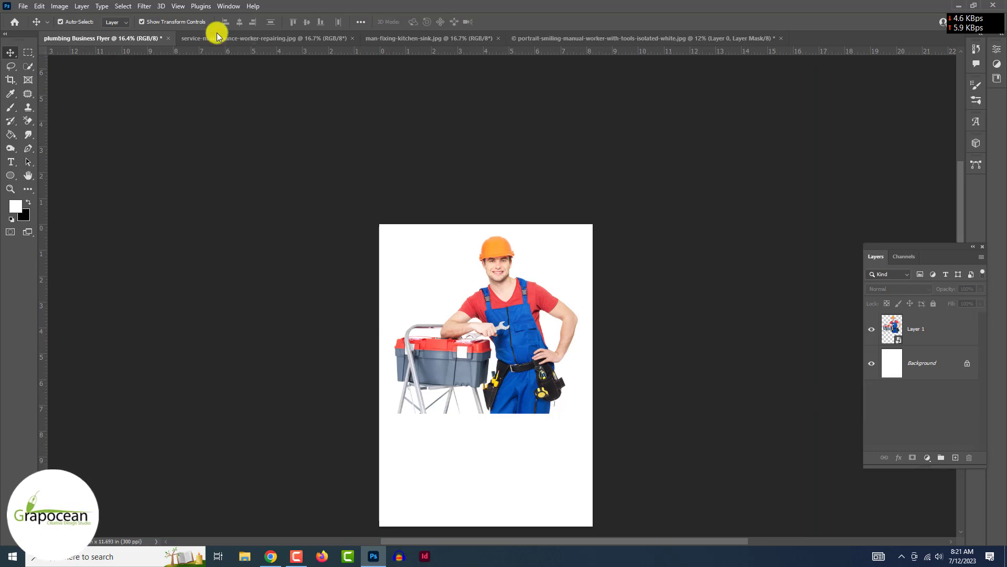
- Copy the kitchen plumber photo into the flyer, scaled to about 60% across the top
{"action": "left_click", "coordinate": [247, 38]}
{"action": "left_click", "coordinate": [431, 42]}
{"action": "left_click", "coordinate": [556, 39]}
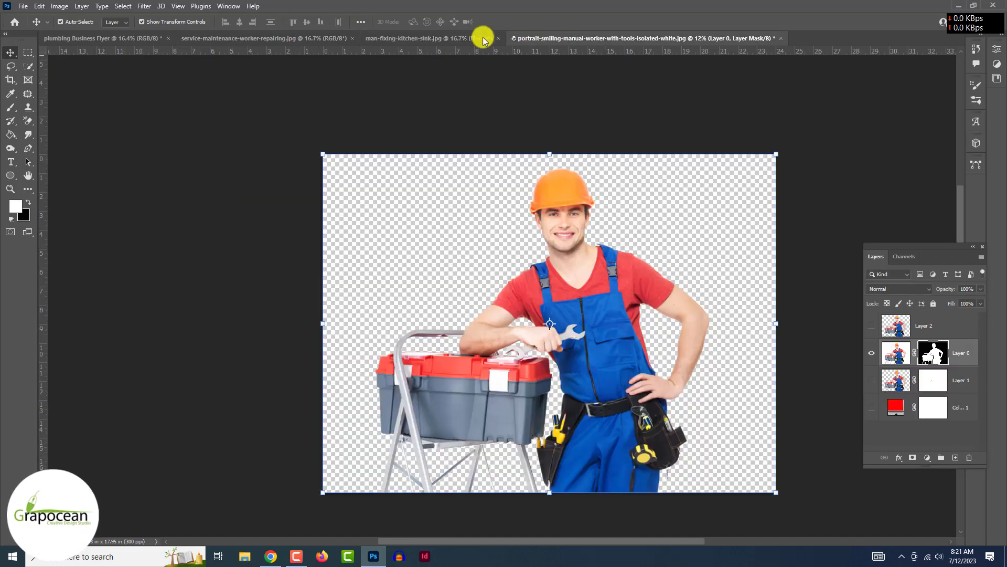
{"action": "left_click", "coordinate": [423, 38]}
{"action": "left_click", "coordinate": [286, 41]}
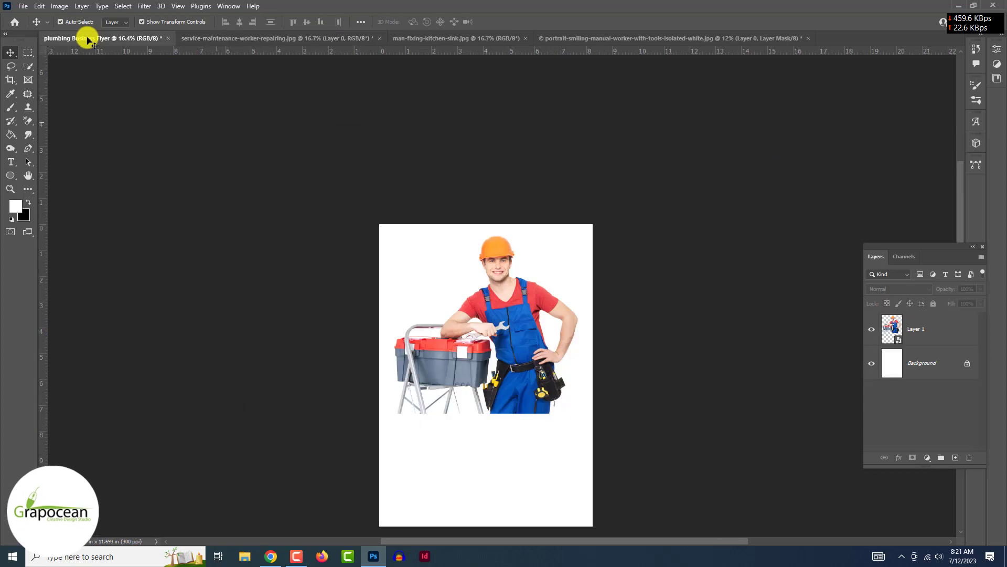
{"action": "left_click_drag", "start_coordinate": [629, 237], "coordinate": [218, 70]}
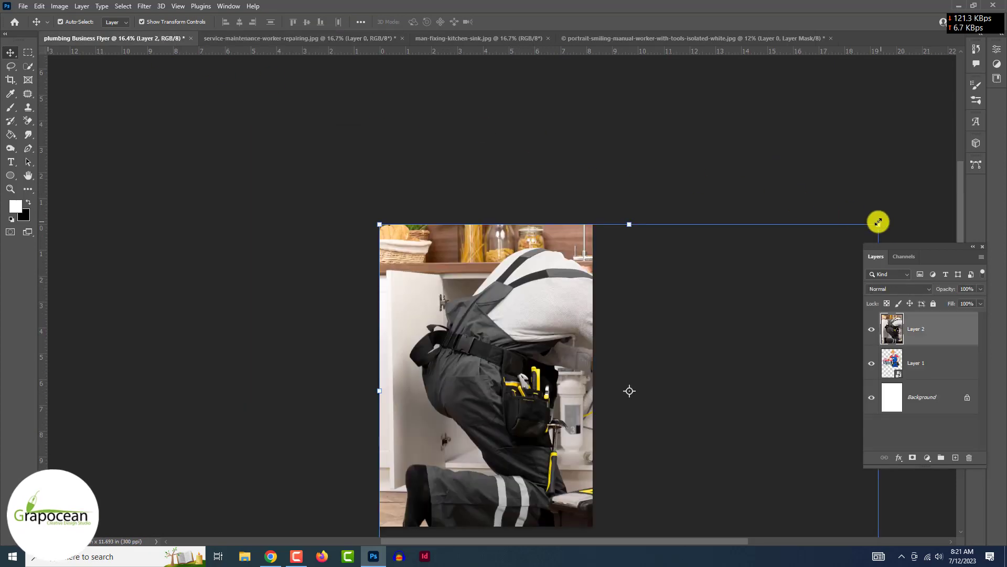
{"action": "left_click_drag", "start_coordinate": [878, 221], "coordinate": [677, 358]}
{"action": "left_click_drag", "start_coordinate": [452, 434], "coordinate": [452, 297]}
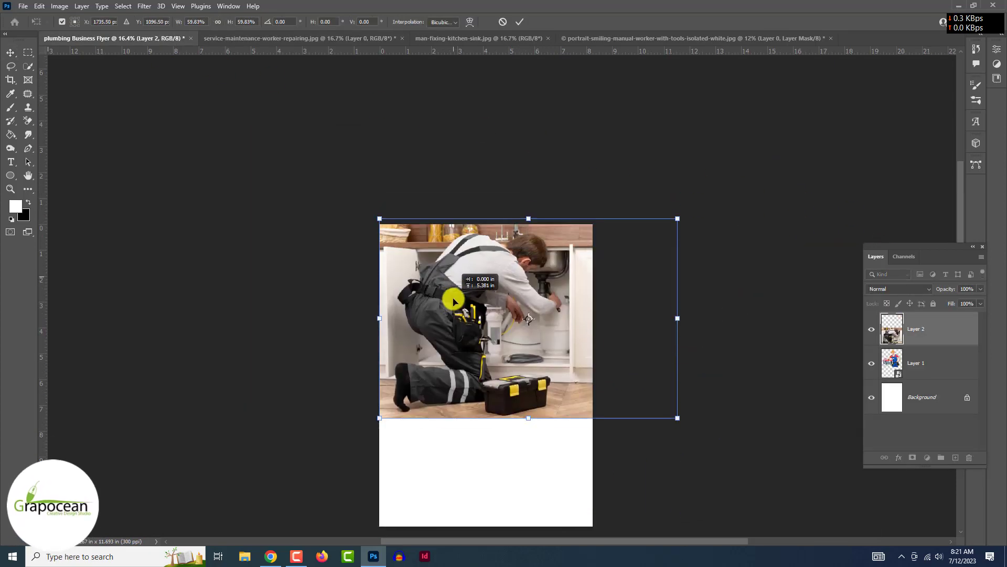
{"action": "left_click", "coordinate": [520, 21]}
- Move the worker cut-out above the kitchen photo and shrink the photo toward the top-left
{"action": "left_click_drag", "start_coordinate": [932, 372], "coordinate": [932, 375]}
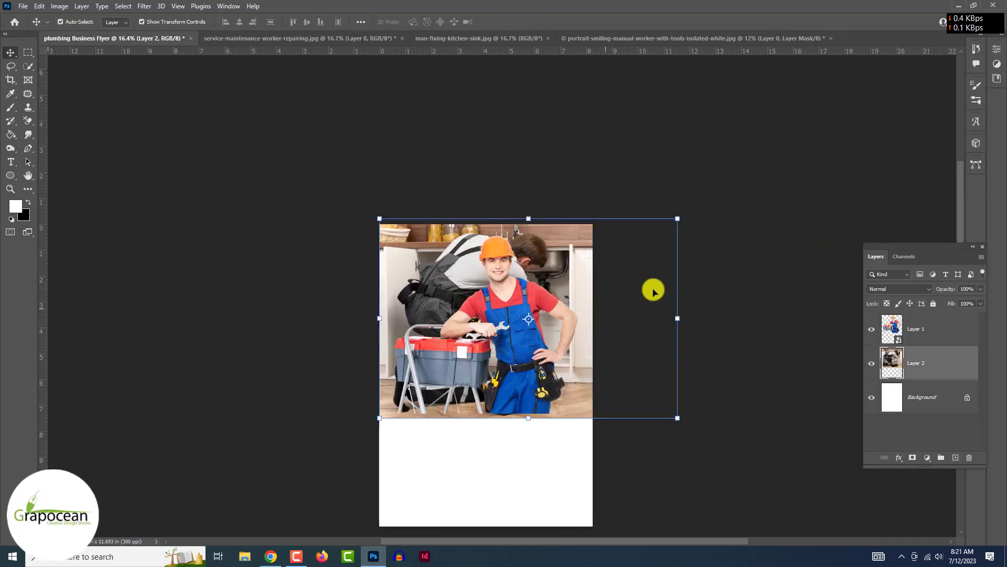
{"action": "left_click_drag", "start_coordinate": [571, 263], "coordinate": [571, 269]}
{"action": "left_click_drag", "start_coordinate": [677, 423], "coordinate": [605, 374]}
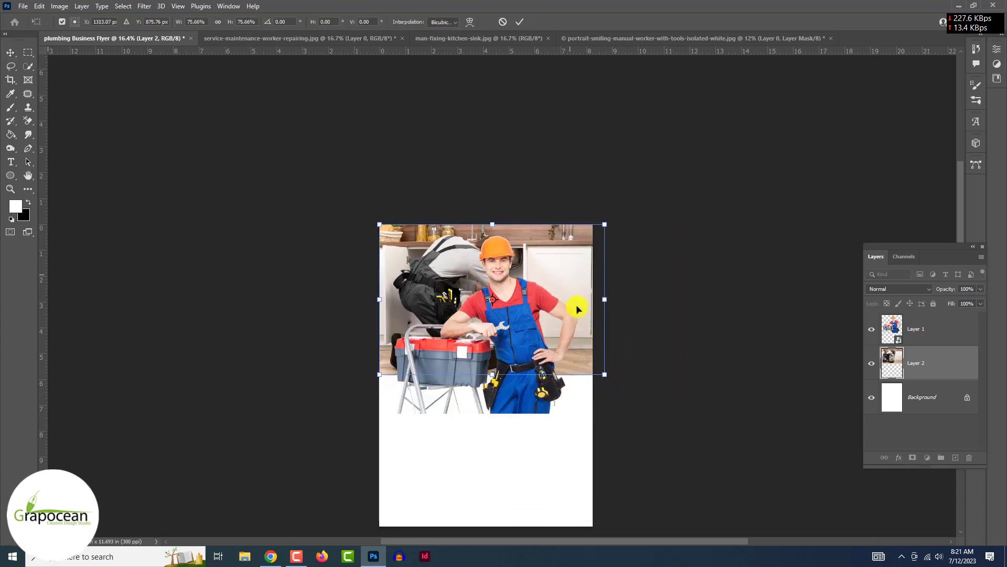
{"action": "left_click_drag", "start_coordinate": [578, 304], "coordinate": [560, 272]}
{"action": "right_click", "coordinate": [559, 272]}
{"action": "left_click", "coordinate": [711, 283]}
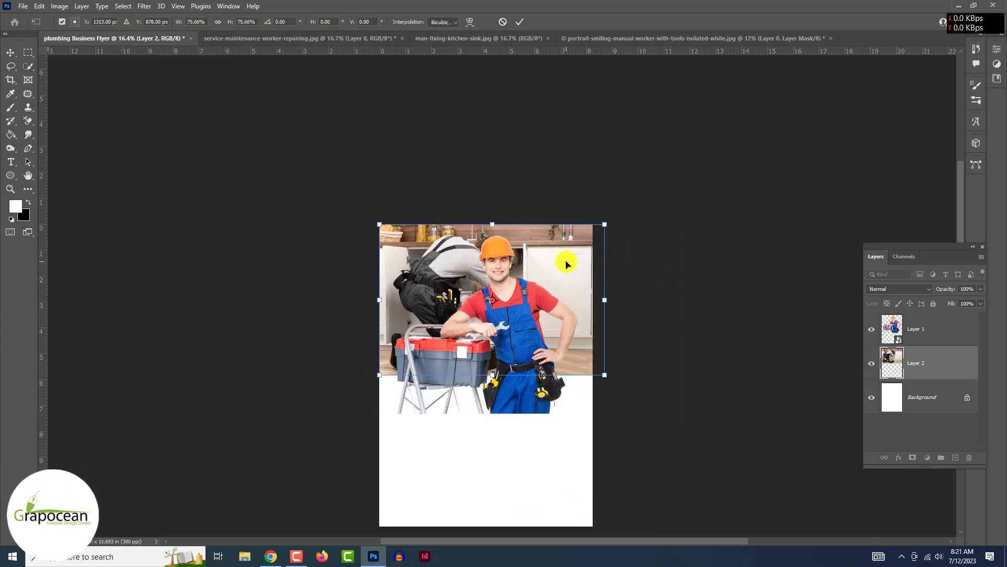
{"action": "right_click", "coordinate": [562, 274]}
{"action": "key", "text": "Down"}
{"action": "key", "text": "Down"}
{"action": "key", "text": "Down"}
{"action": "key", "text": "Down"}
{"action": "key", "text": "Down"}
{"action": "key", "text": "Down"}
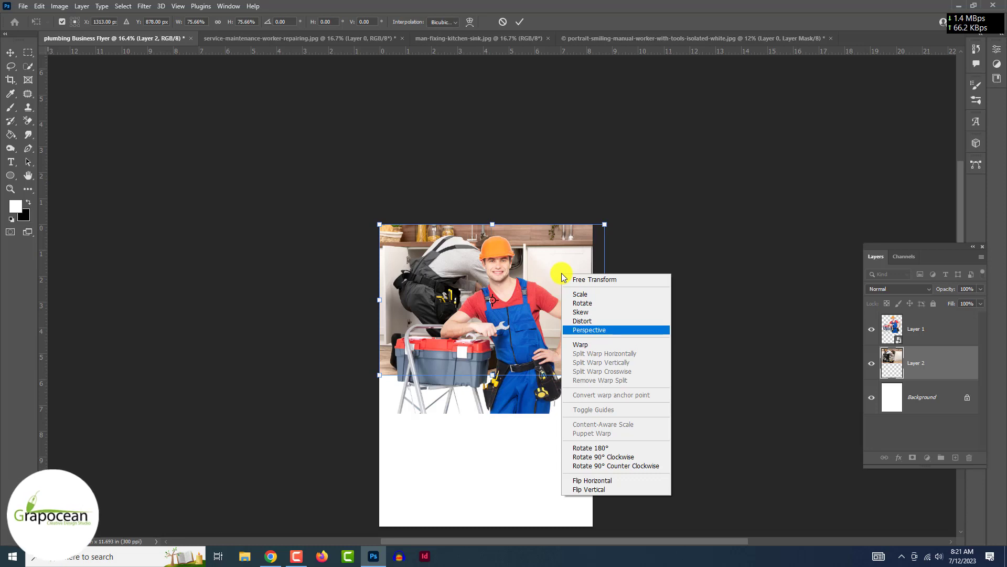
{"action": "key", "text": "Down"}
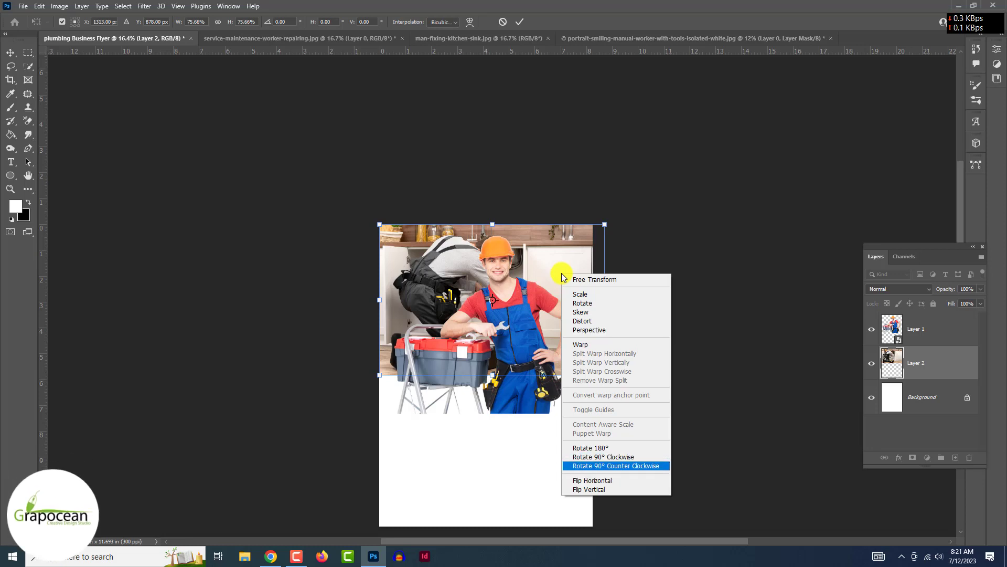
{"action": "left_click", "coordinate": [749, 291]}
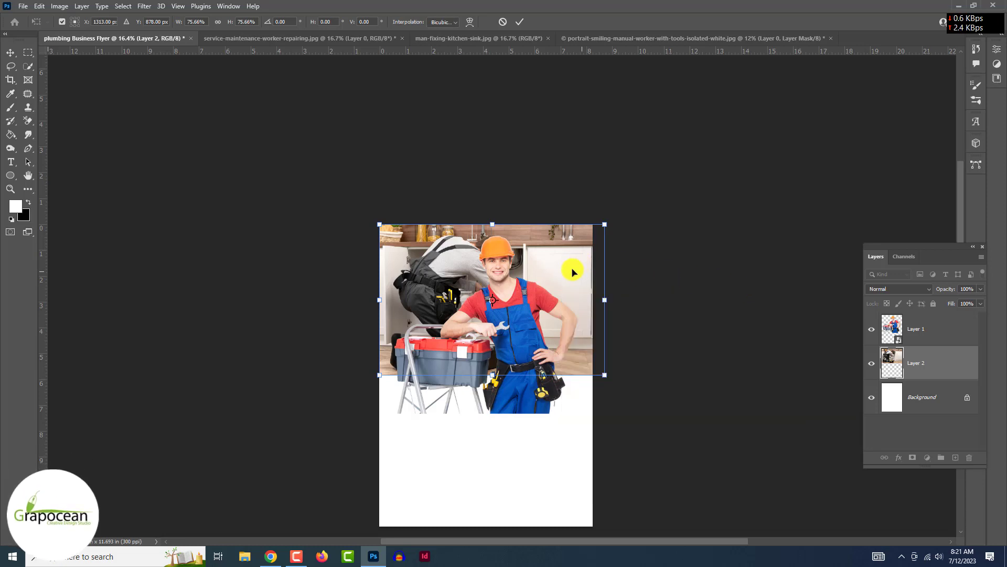
- Flip the kitchen photo horizontally, fit it to page width, and nudge it up 0.2 in
{"action": "right_click", "coordinate": [573, 269]}
{"action": "left_click", "coordinate": [637, 445]}
{"action": "key", "text": "ctrl+z"}
{"action": "right_click", "coordinate": [570, 262]}
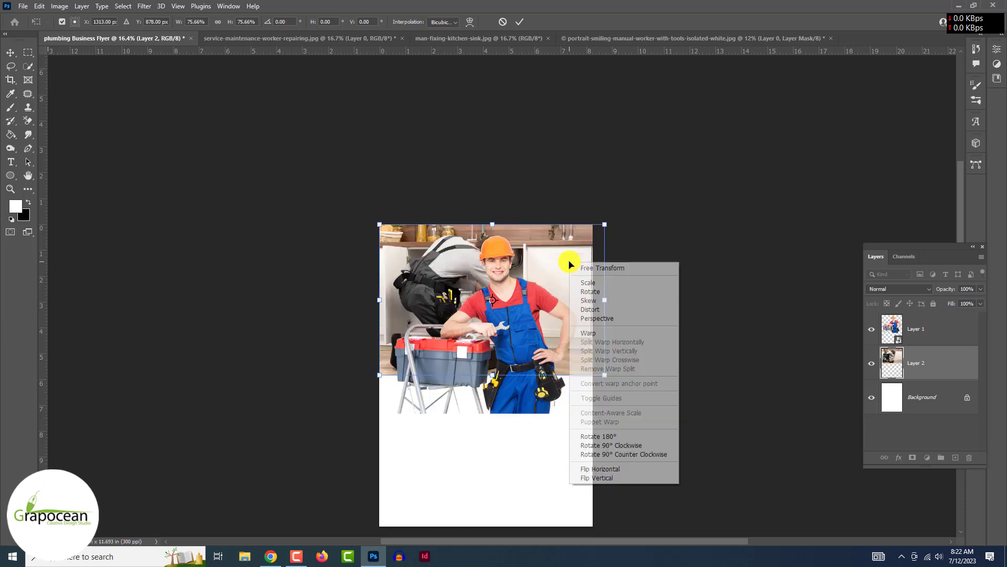
{"action": "left_click", "coordinate": [603, 469]}
{"action": "key", "text": "ctrl+z"}
{"action": "right_click", "coordinate": [562, 267]}
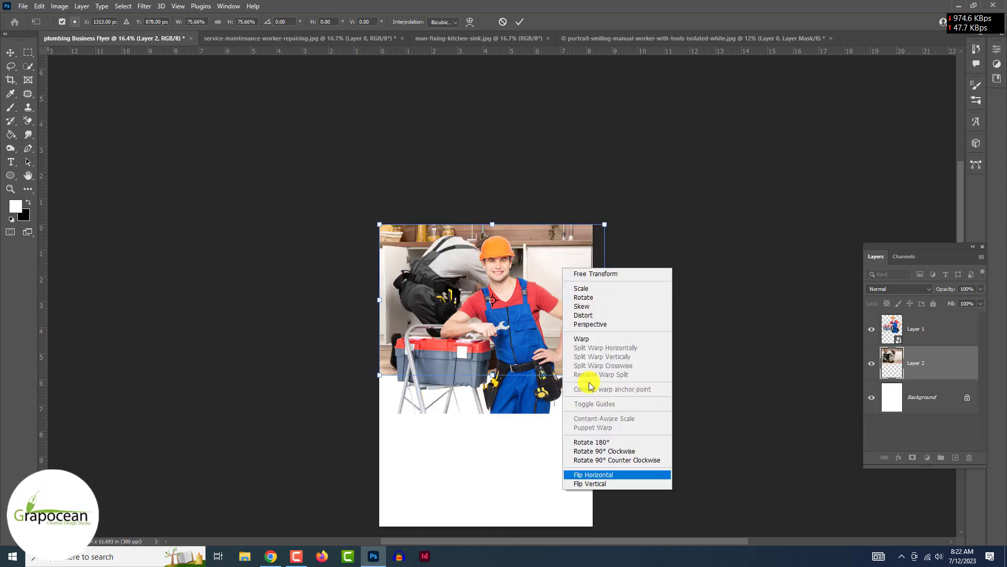
{"action": "left_click", "coordinate": [609, 475]}
{"action": "key", "text": "ctrl+z"}
{"action": "right_click", "coordinate": [572, 287]}
{"action": "left_click", "coordinate": [628, 493]}
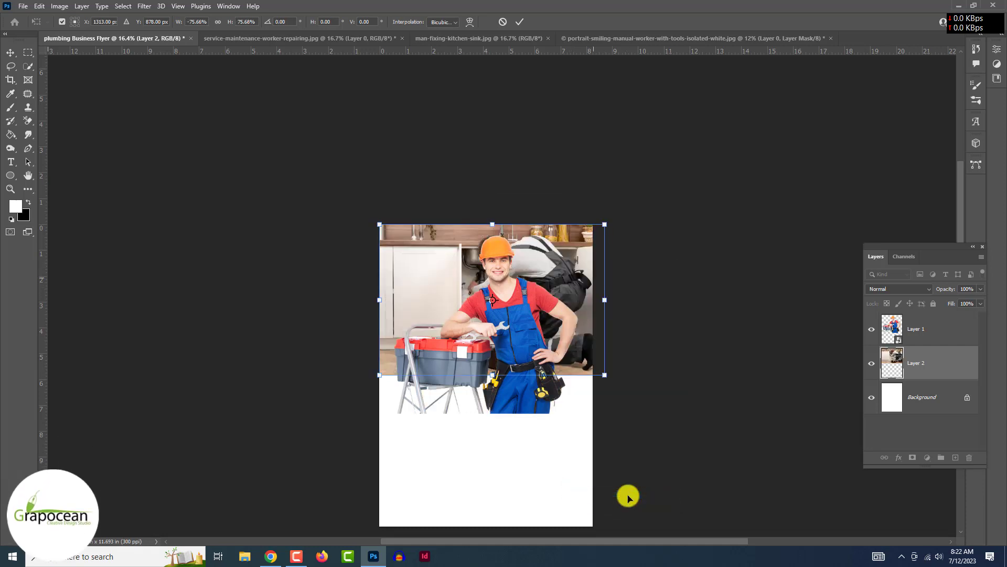
{"action": "left_click_drag", "start_coordinate": [603, 376], "coordinate": [611, 340]}
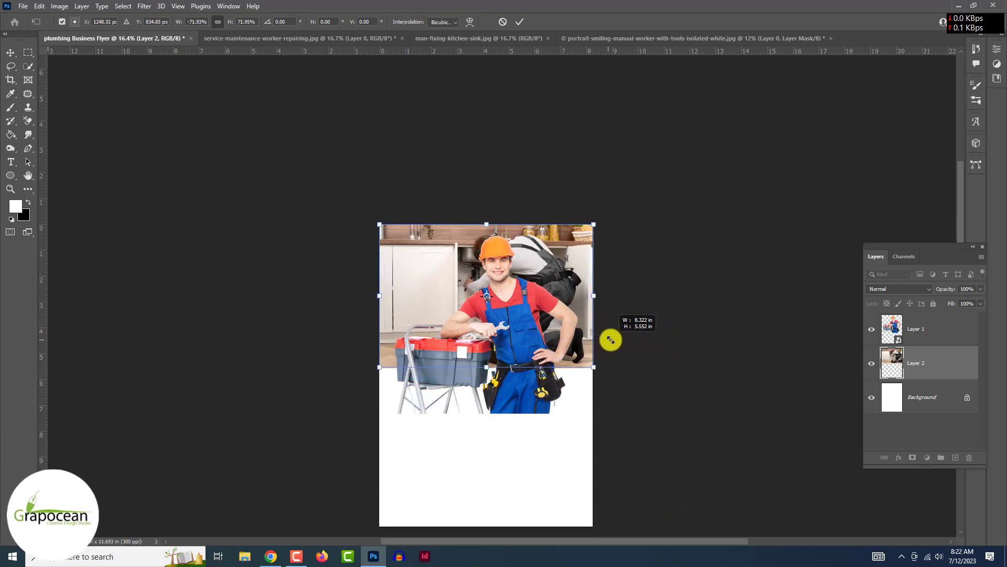
{"action": "left_click", "coordinate": [517, 22]}
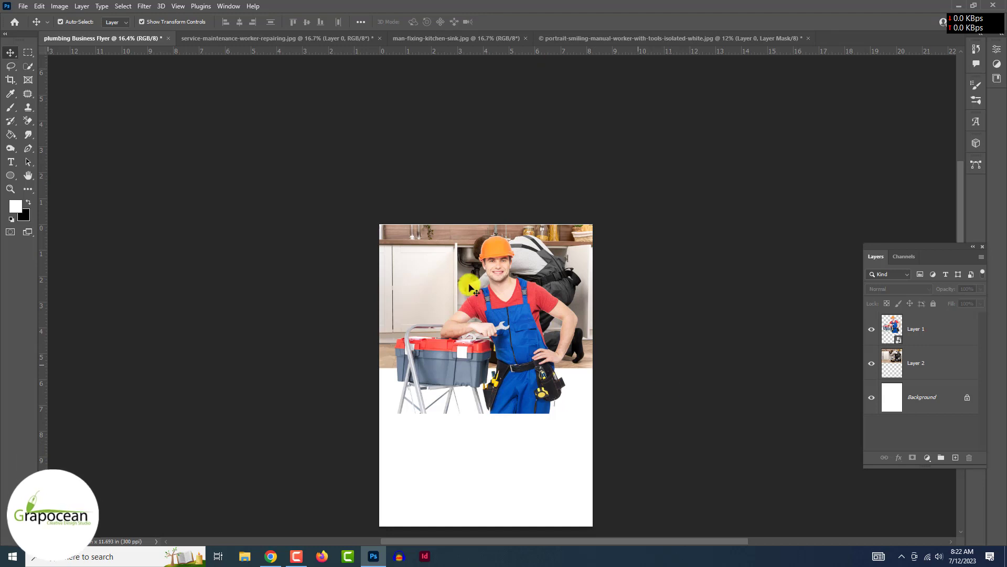
{"action": "left_click_drag", "start_coordinate": [444, 274], "coordinate": [443, 270]}
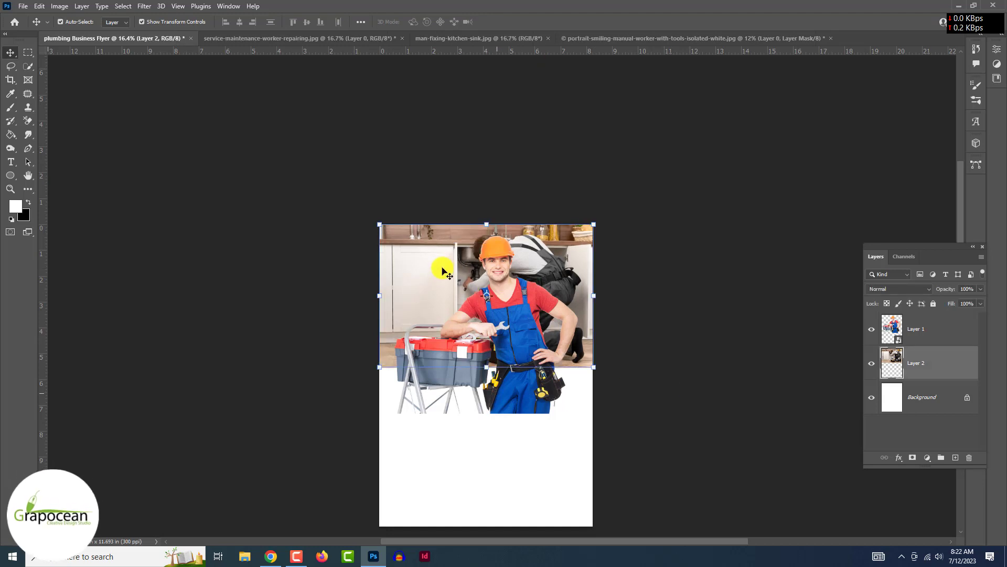
{"action": "left_click", "coordinate": [663, 392]}
- Draw a large rectangle over the flyer and turn it 45° into a diamond
{"action": "left_click", "coordinate": [11, 175]}
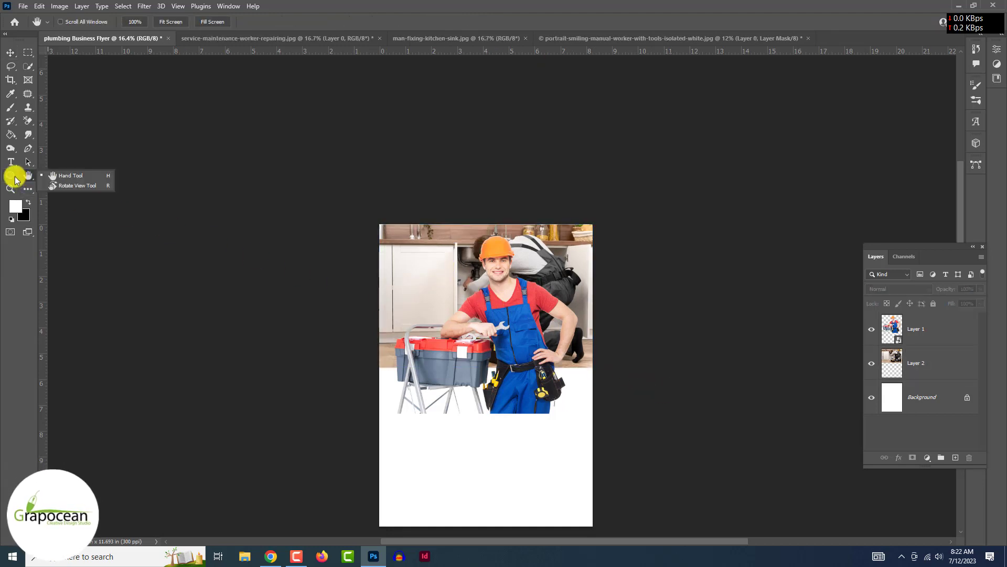
{"action": "right_click", "coordinate": [10, 175]}
{"action": "left_click", "coordinate": [57, 196]}
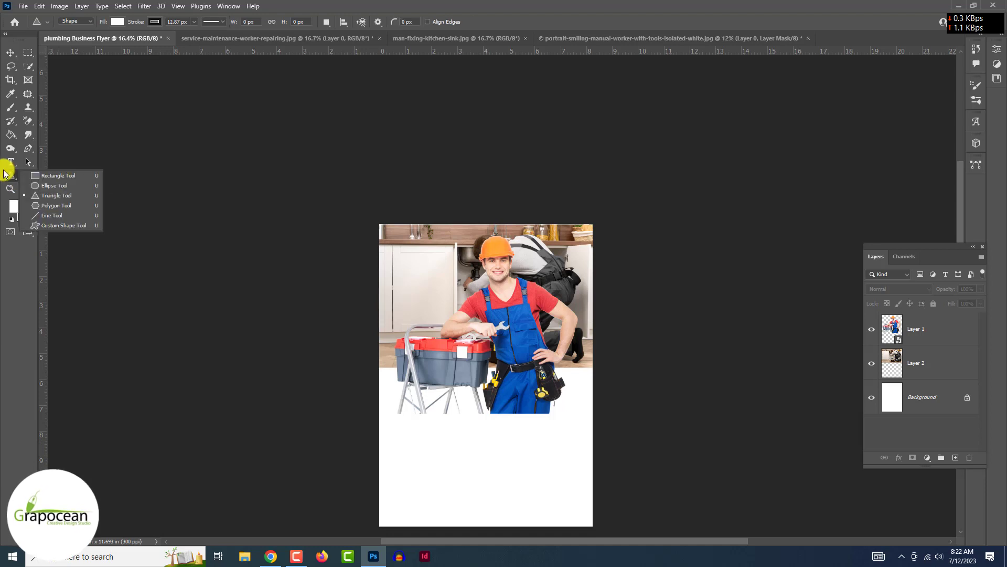
{"action": "left_click", "coordinate": [53, 175]}
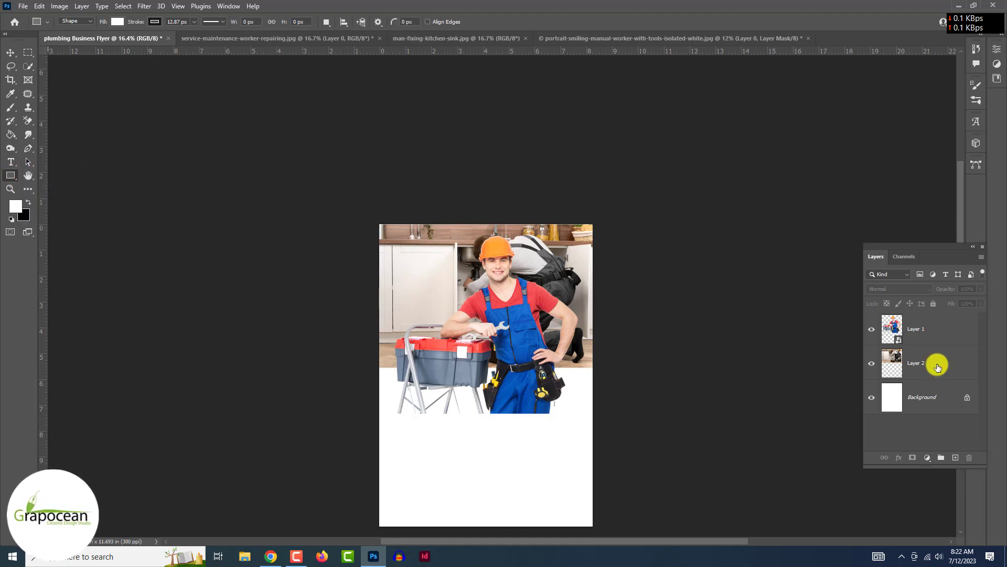
{"action": "left_click", "coordinate": [937, 363]}
{"action": "left_click_drag", "start_coordinate": [668, 421], "coordinate": [692, 323]}
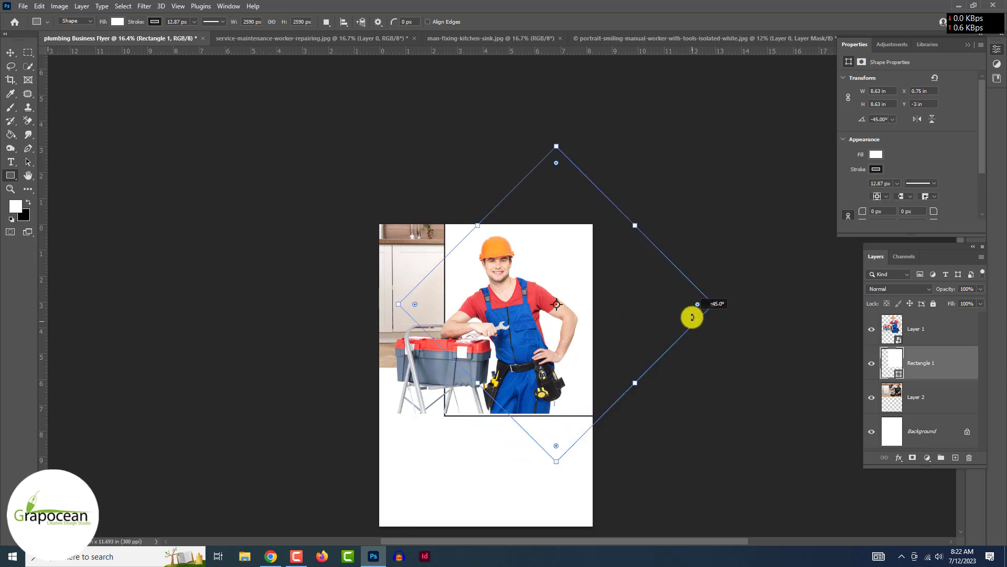
{"action": "key", "text": "v"}
{"action": "left_click_drag", "start_coordinate": [557, 287], "coordinate": [514, 307]}
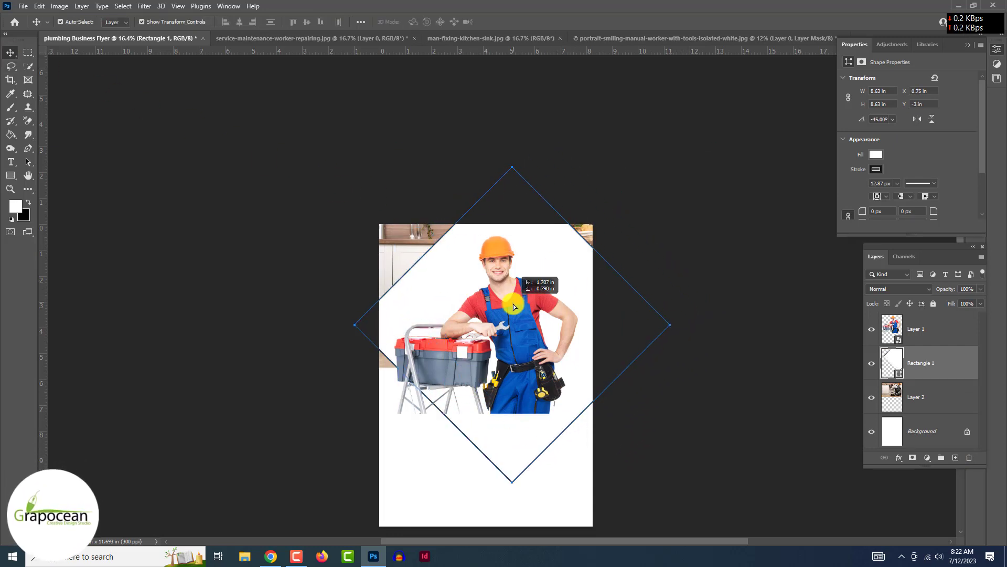
- Enlarge the diamond to about 117% and position it across the page's upper left
{"action": "key", "text": "ctrl+t"}
{"action": "left_click_drag", "start_coordinate": [670, 324], "coordinate": [711, 322]}
{"action": "mouse_move", "coordinate": [657, 304]}
{"action": "left_mouse_down"}
{"action": "mouse_move", "coordinate": [546, 306]}
{"action": "mouse_move", "coordinate": [540, 292]}
{"action": "left_mouse_up"}
{"action": "left_click", "coordinate": [519, 22]}
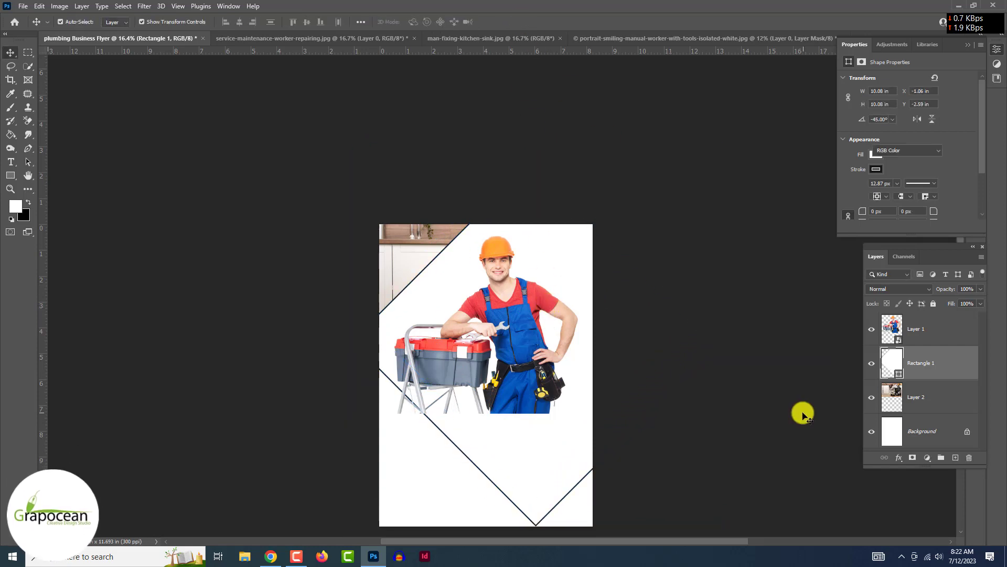
- Move the kitchen photo above Rectangle 1 and clip it inside the diamond
{"action": "left_click_drag", "start_coordinate": [923, 397], "coordinate": [939, 356]}
{"action": "left_click", "coordinate": [949, 376], "text": "alt"}
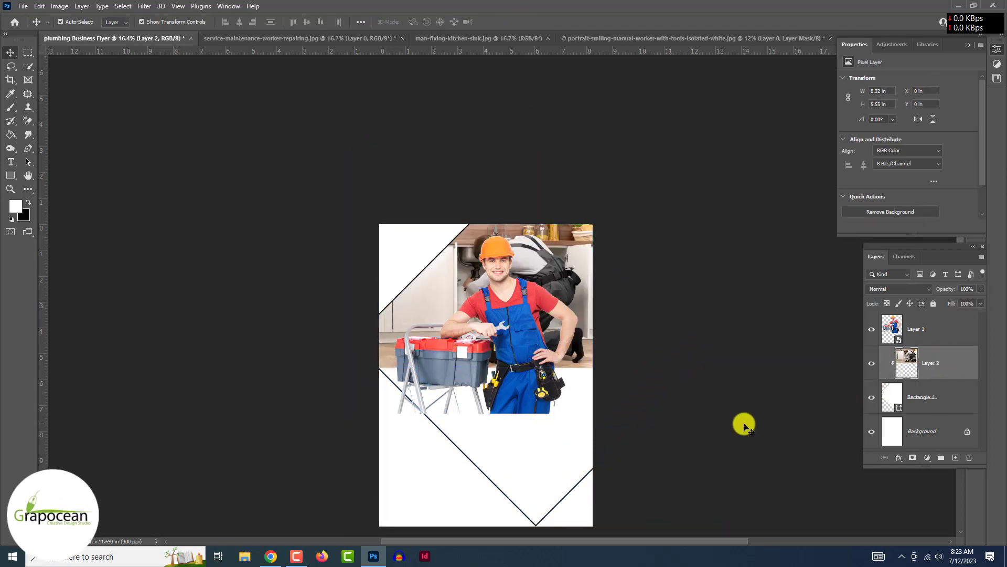
{"action": "left_click", "coordinate": [492, 432]}
{"action": "left_click", "coordinate": [769, 434]}
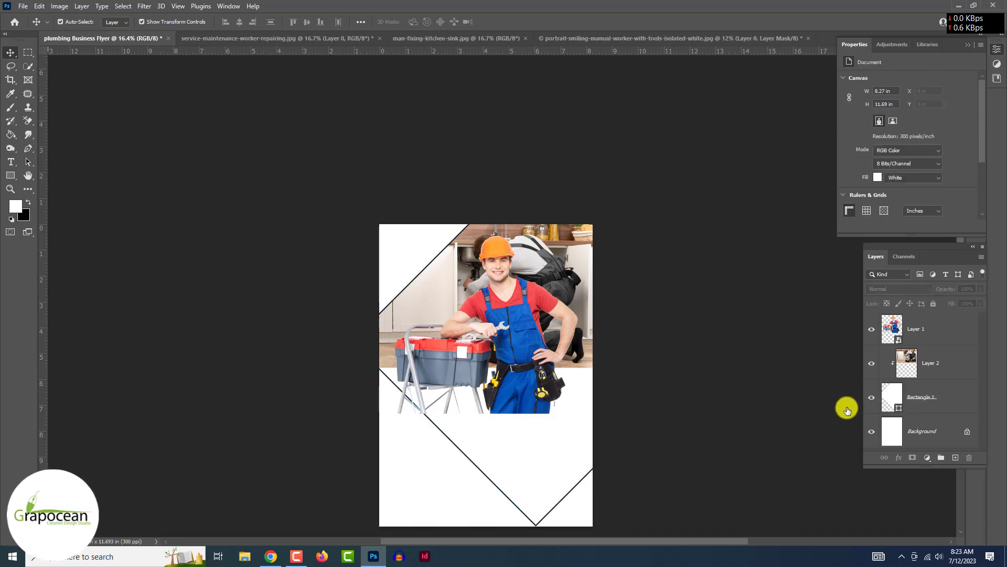
- Set the Rectangle 1 diamond's stroke to none, then reselect the kitchen photo layer
{"action": "left_click", "coordinate": [872, 398]}
{"action": "left_click", "coordinate": [885, 397]}
{"action": "left_click", "coordinate": [12, 176]}
{"action": "left_click", "coordinate": [152, 22]}
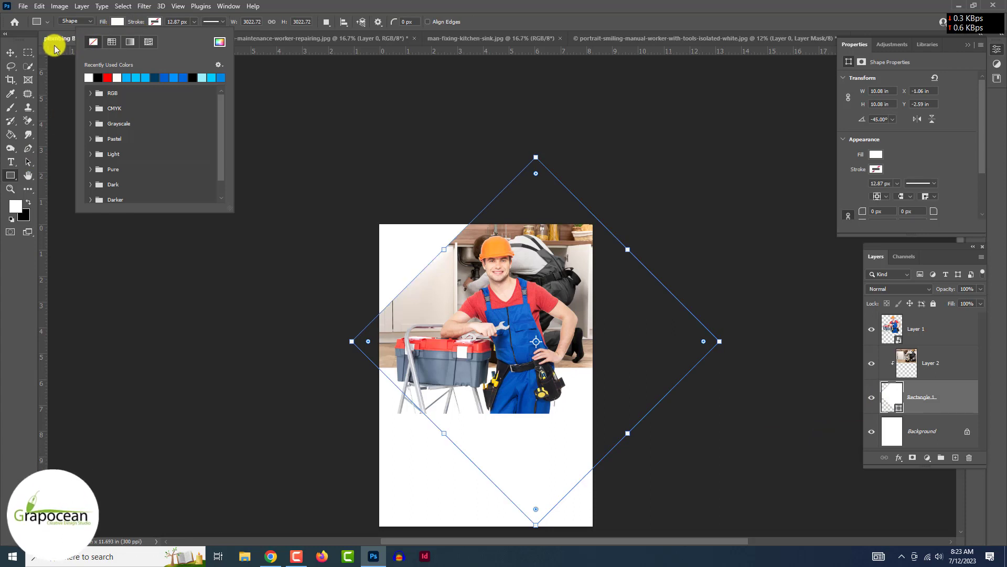
{"action": "left_click", "coordinate": [9, 53]}
{"action": "left_click", "coordinate": [162, 367]}
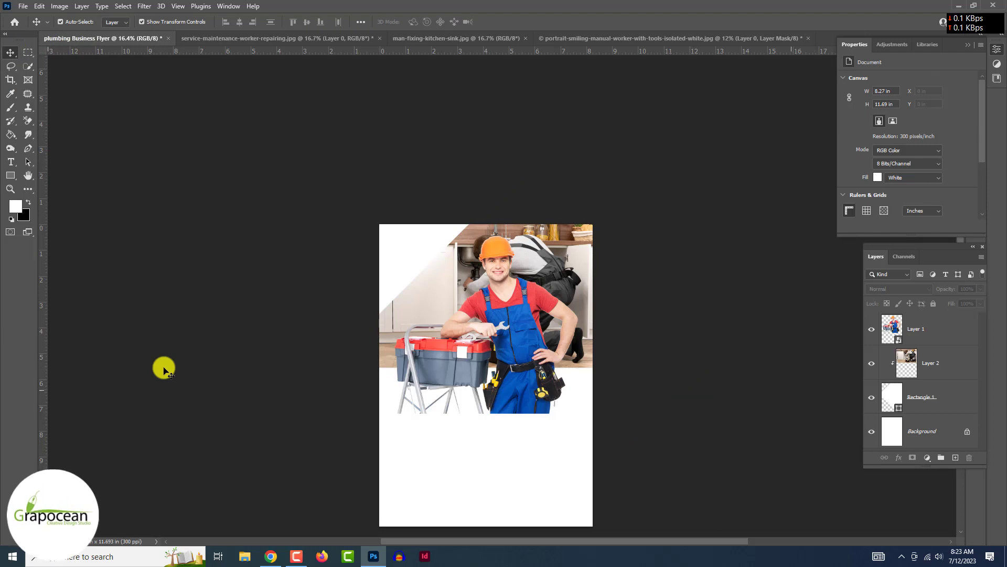
{"action": "key", "text": "u"}
{"action": "left_click", "coordinate": [963, 362]}
- Draw a white square with no stroke, rotate it 45° into a diamond, and shift it left
{"action": "left_click", "coordinate": [955, 457]}
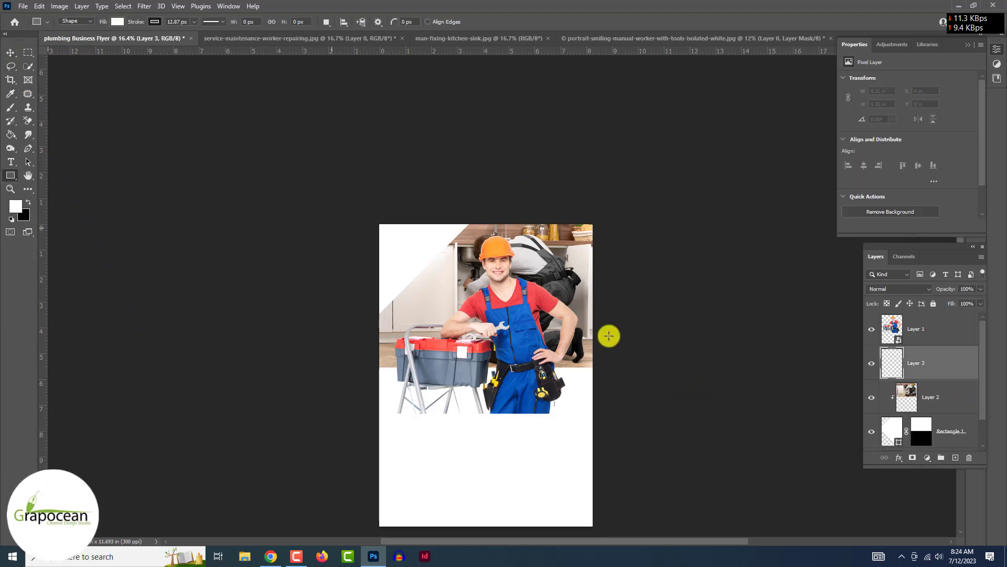
{"action": "left_click_drag", "start_coordinate": [578, 422], "coordinate": [603, 440]}
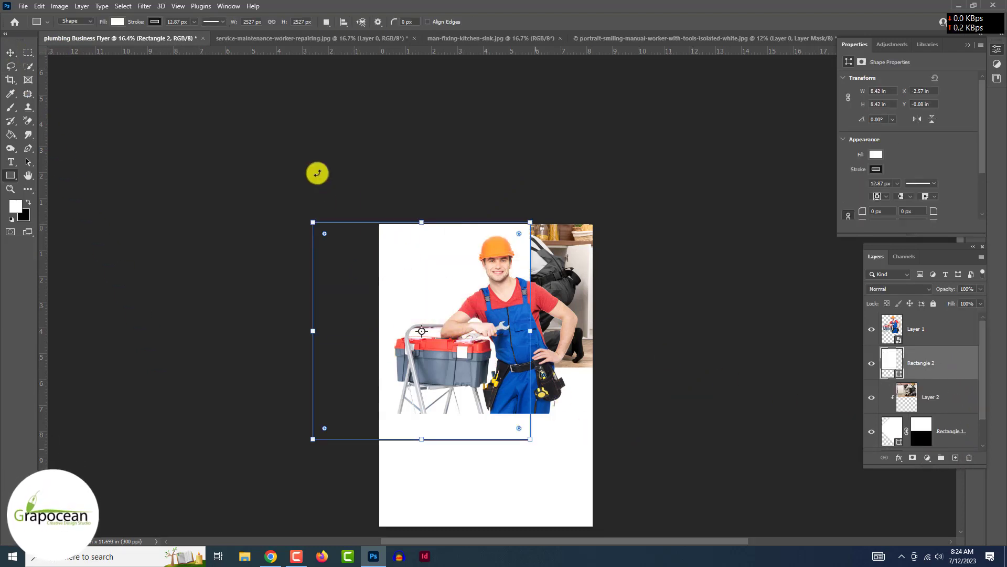
{"action": "left_click", "coordinate": [154, 21]}
{"action": "left_click", "coordinate": [90, 76]}
{"action": "left_click_drag", "start_coordinate": [538, 446], "coordinate": [554, 321]}
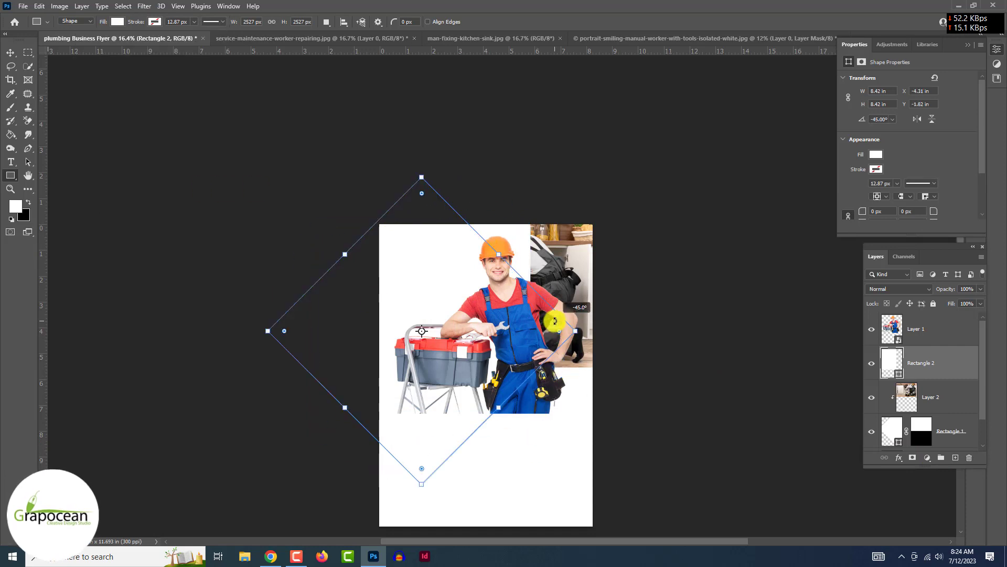
{"action": "left_click", "coordinate": [10, 53]}
{"action": "left_click_drag", "start_coordinate": [411, 244], "coordinate": [350, 273]}
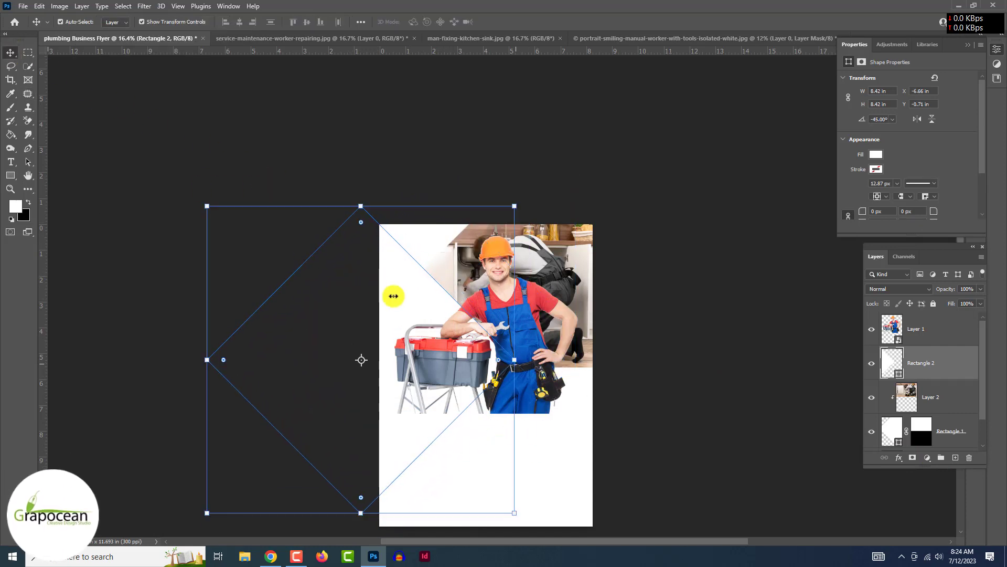
- Enlarge the diamond to 135% and tilt it a further -15°
{"action": "left_click_drag", "start_coordinate": [514, 362], "coordinate": [550, 367]}
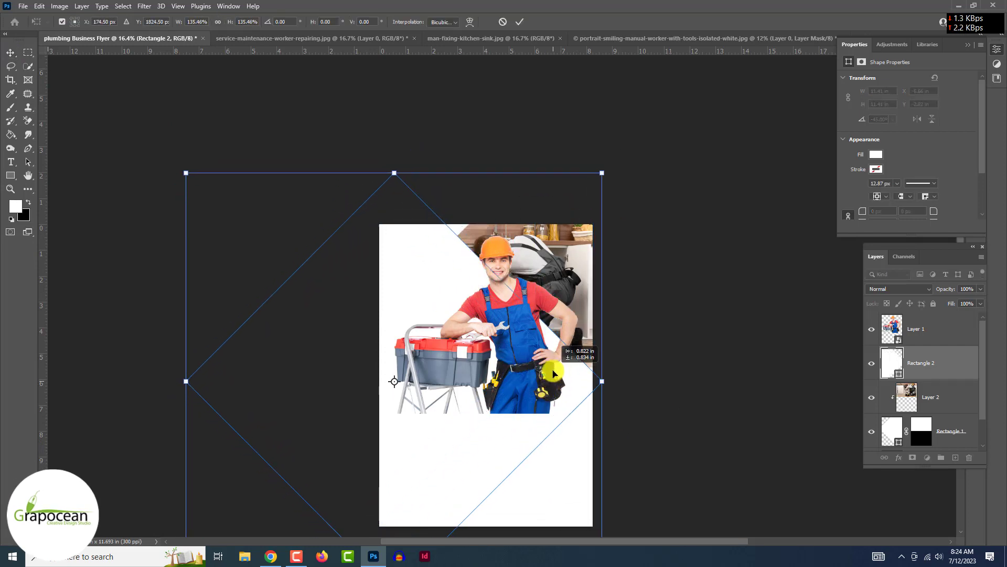
{"action": "scroll", "coordinate": [550, 367], "scroll_direction": "down", "scroll_amount": 2}
{"action": "left_click_drag", "start_coordinate": [594, 465], "coordinate": [620, 452]}
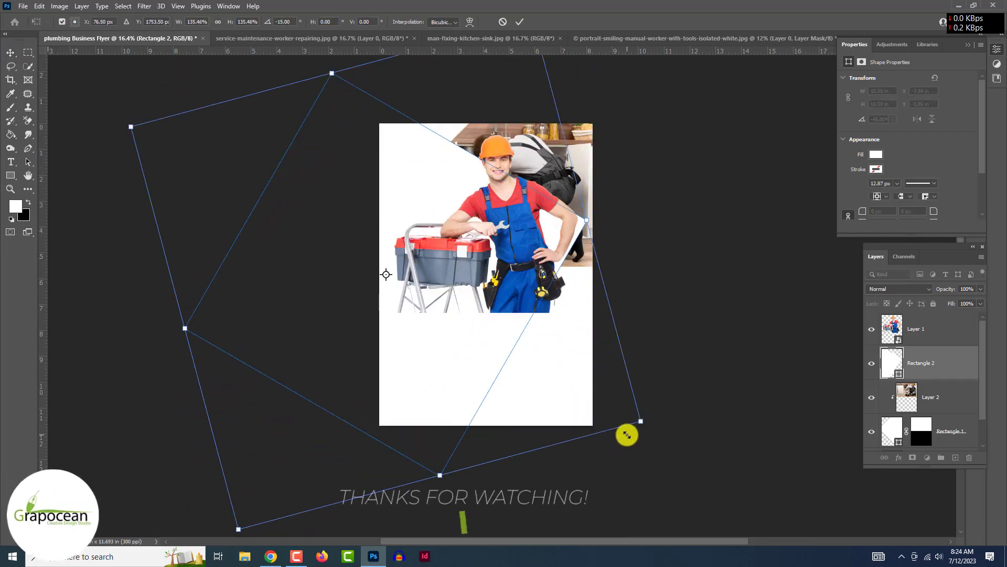
{"action": "key", "text": "Return"}
- Select the Rectangle 2 layer and bring up Rectangle 1's fill colour
{"action": "left_click", "coordinate": [245, 152]}
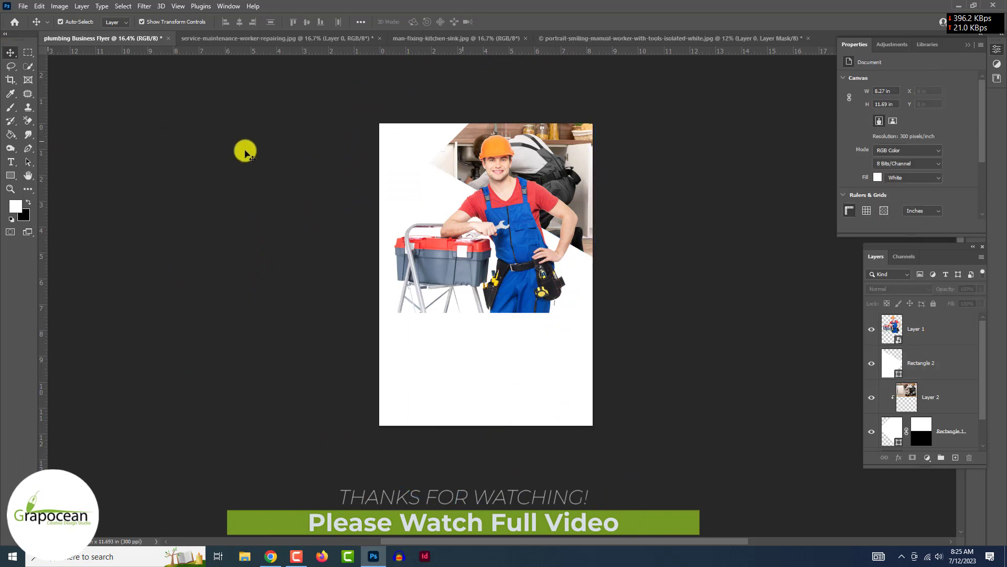
{"action": "left_click", "coordinate": [487, 164]}
{"action": "left_click", "coordinate": [933, 373]}
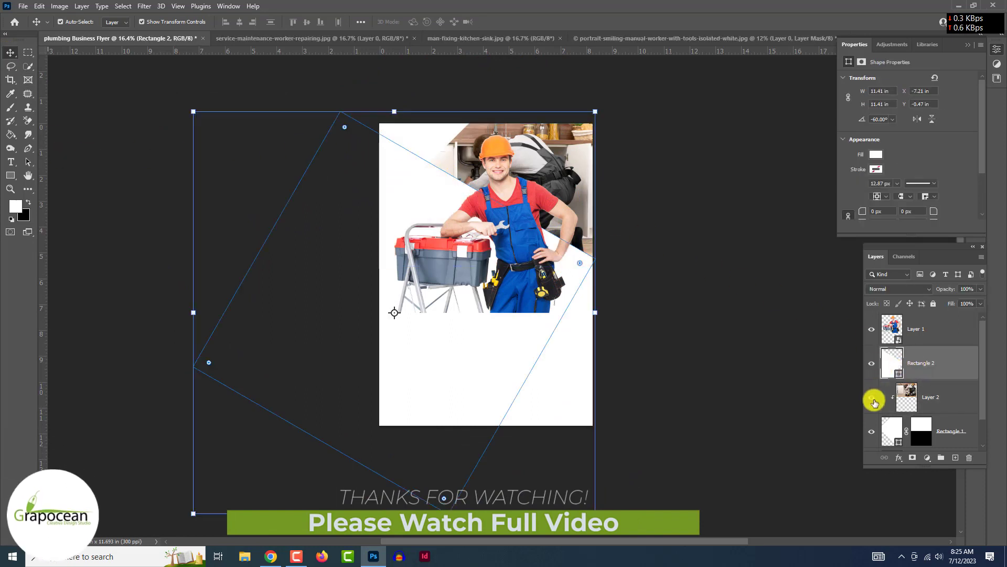
{"action": "double_click", "coordinate": [958, 433]}
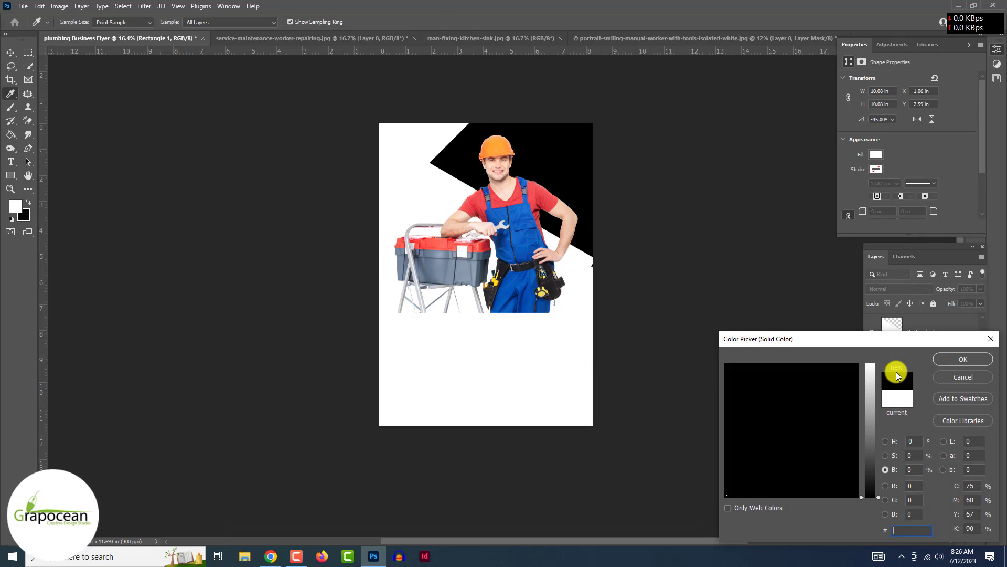
- Fill Rectangle 1's diamond with a brighter teal colour
{"action": "left_click", "coordinate": [963, 377]}
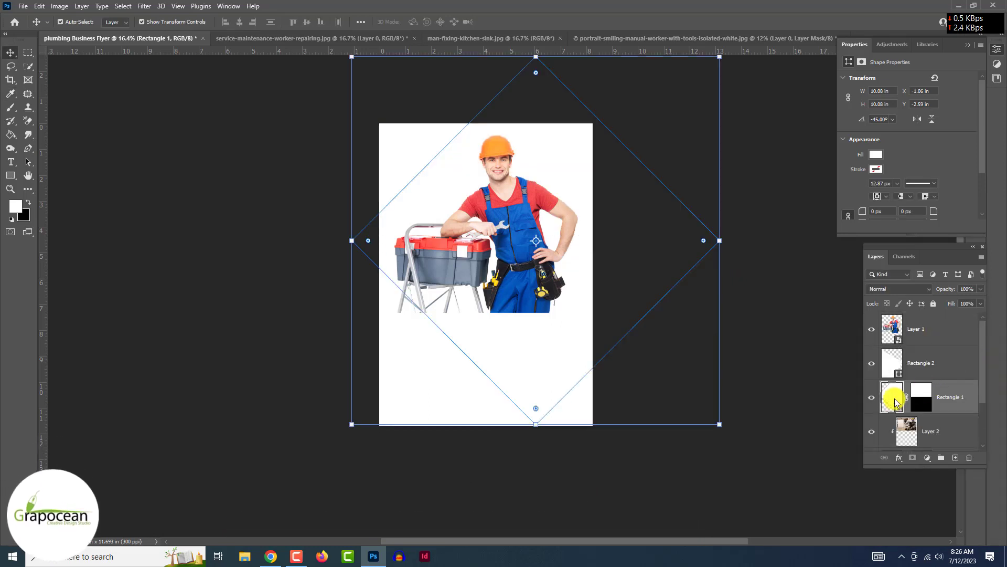
{"action": "double_click", "coordinate": [898, 395]}
{"action": "left_click_drag", "start_coordinate": [866, 363], "coordinate": [866, 399]}
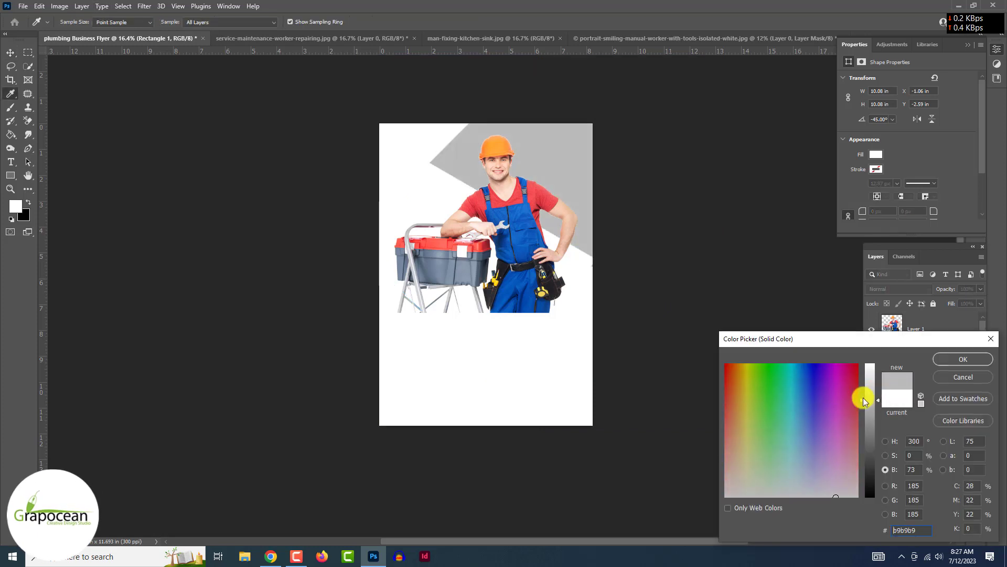
{"action": "left_click_drag", "start_coordinate": [801, 363], "coordinate": [787, 365]}
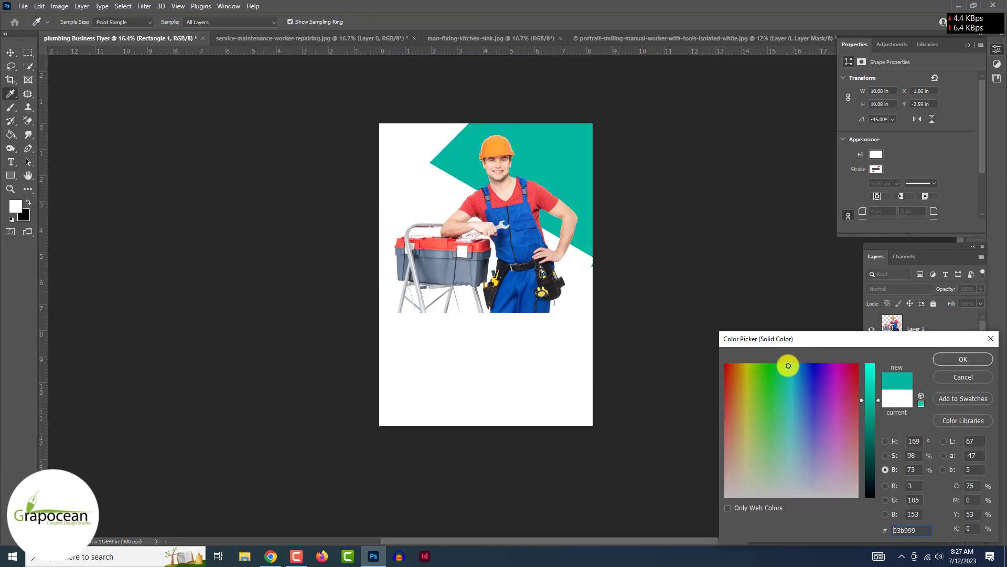
{"action": "left_click", "coordinate": [949, 355]}
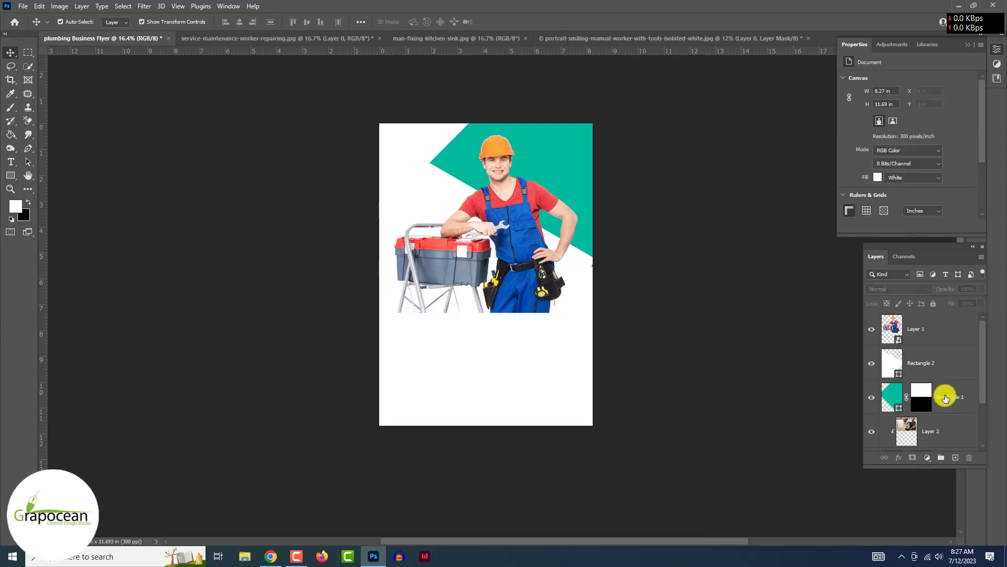
- Move Rectangle 1 below Layer 2, keeping Normal blend mode at 86% opacity
{"action": "left_click_drag", "start_coordinate": [945, 398], "coordinate": [958, 373]}
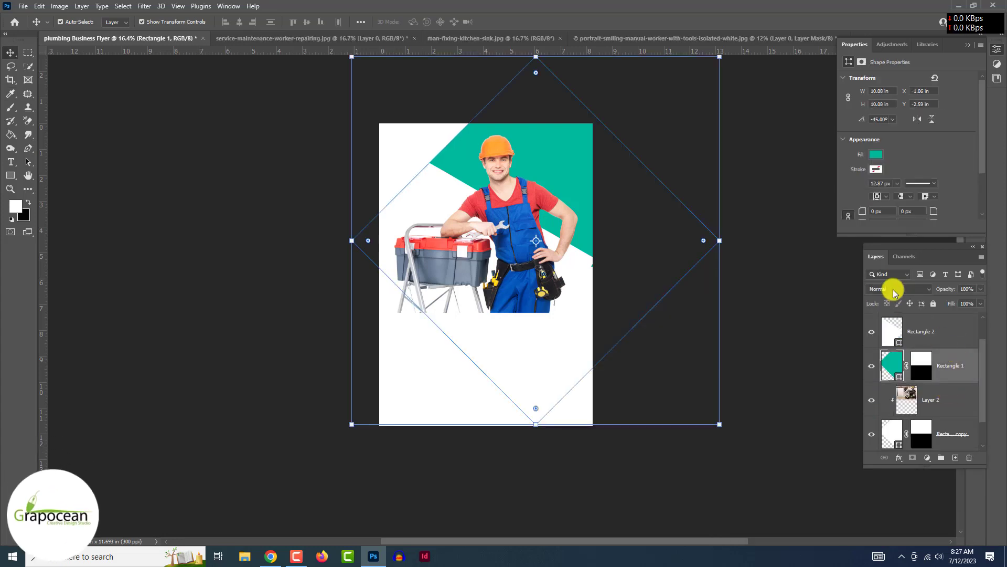
{"action": "left_click", "coordinate": [893, 289]}
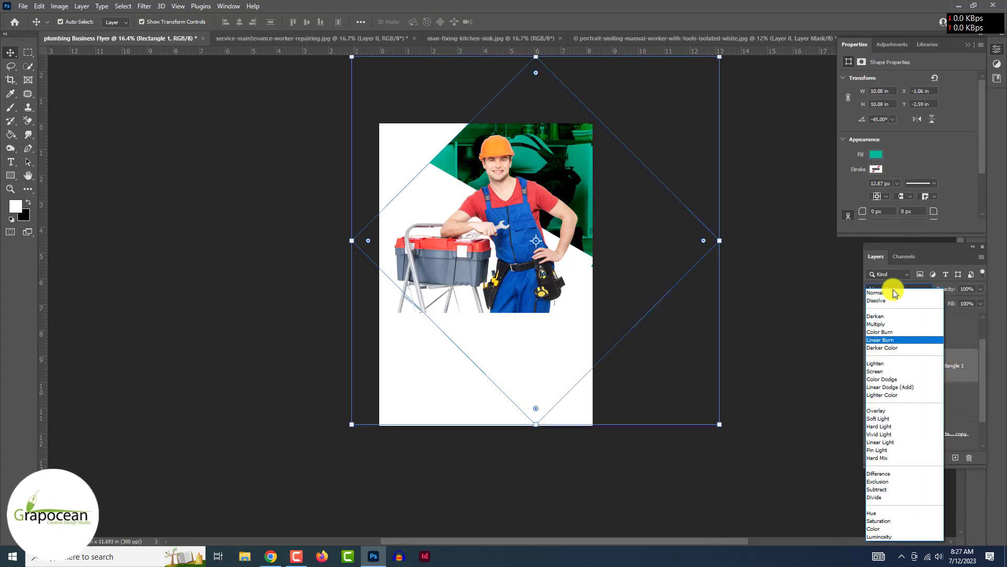
{"action": "left_click", "coordinate": [776, 331]}
{"action": "left_click", "coordinate": [769, 283]}
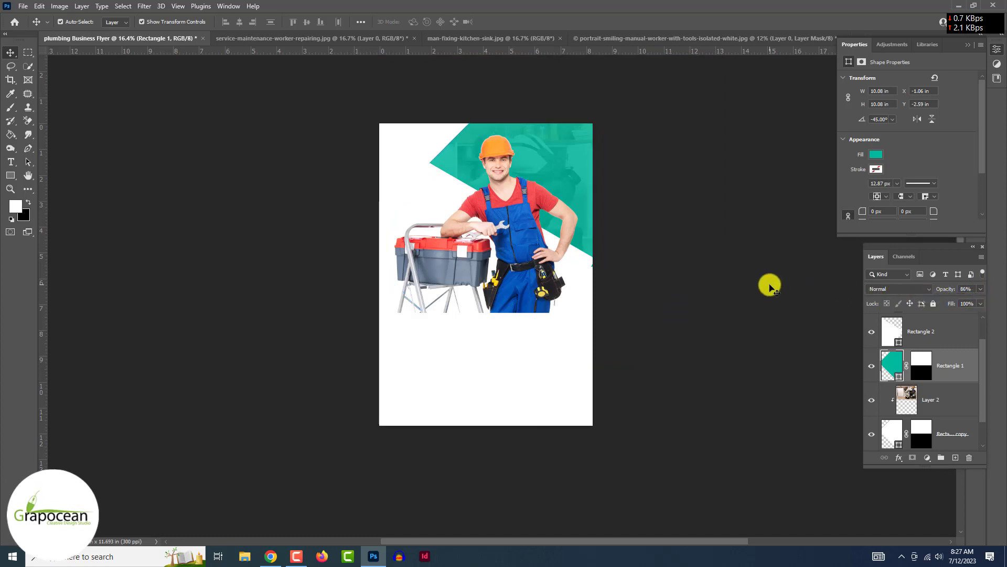
- Refill the diamond with the overalls' blue #1960c2, then toggle layer visibility to compare
{"action": "double_click", "coordinate": [896, 367]}
{"action": "left_click", "coordinate": [522, 240]}
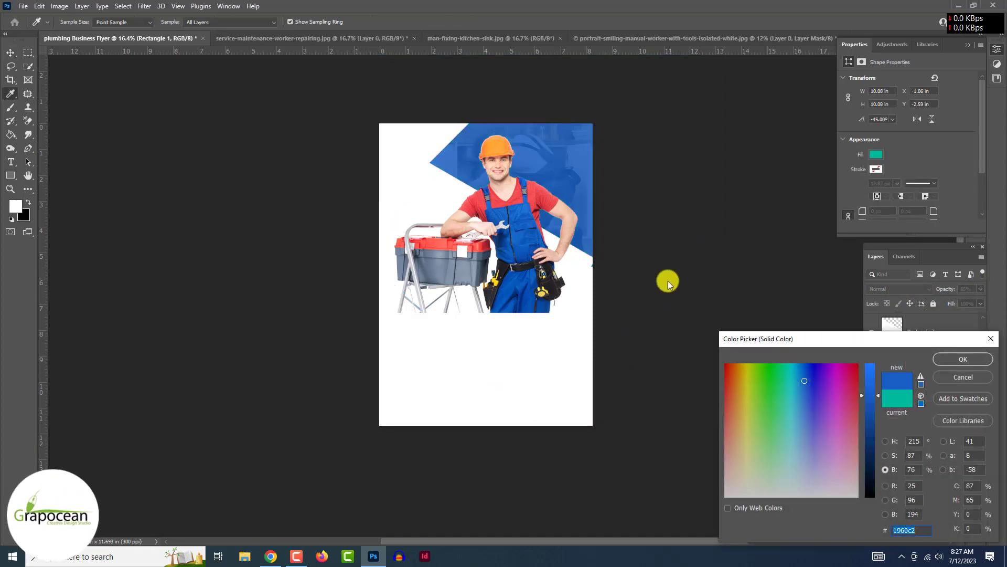
{"action": "left_click", "coordinate": [962, 359]}
{"action": "left_click", "coordinate": [792, 354]}
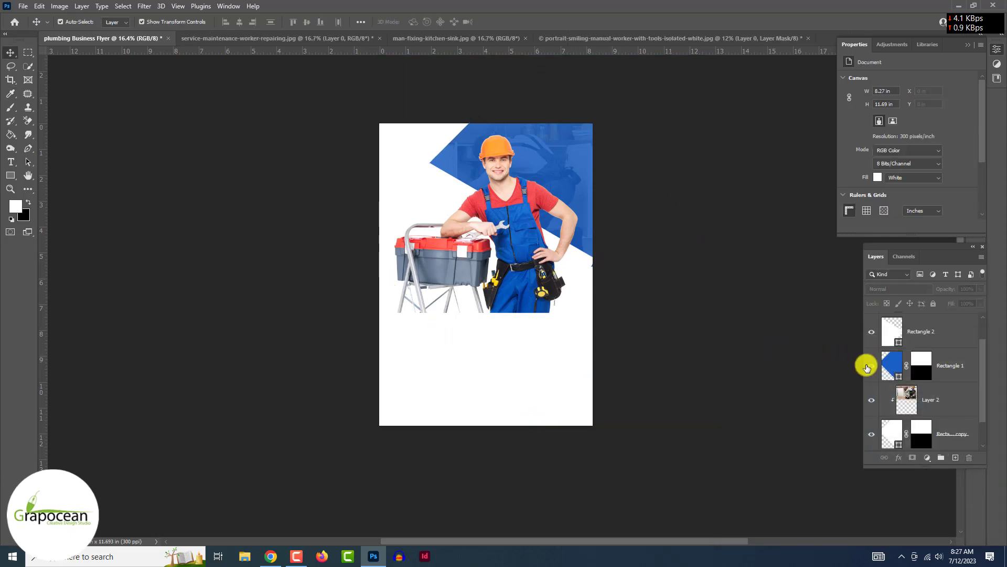
{"action": "left_click", "coordinate": [866, 367]}
{"action": "left_click", "coordinate": [867, 367]}
{"action": "left_click", "coordinate": [873, 333]}
{"action": "left_click", "coordinate": [873, 333]}
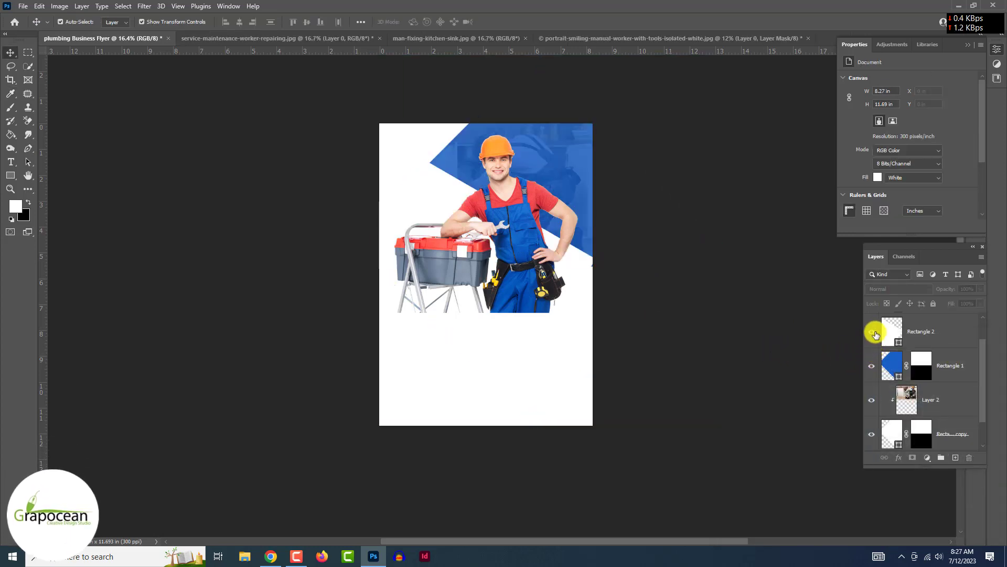
- Fill Rectangle 2 with the shirt's coral red (248, 76, 90) and lower its opacity to 84%
{"action": "double_click", "coordinate": [894, 335]}
{"action": "left_click", "coordinate": [587, 239]}
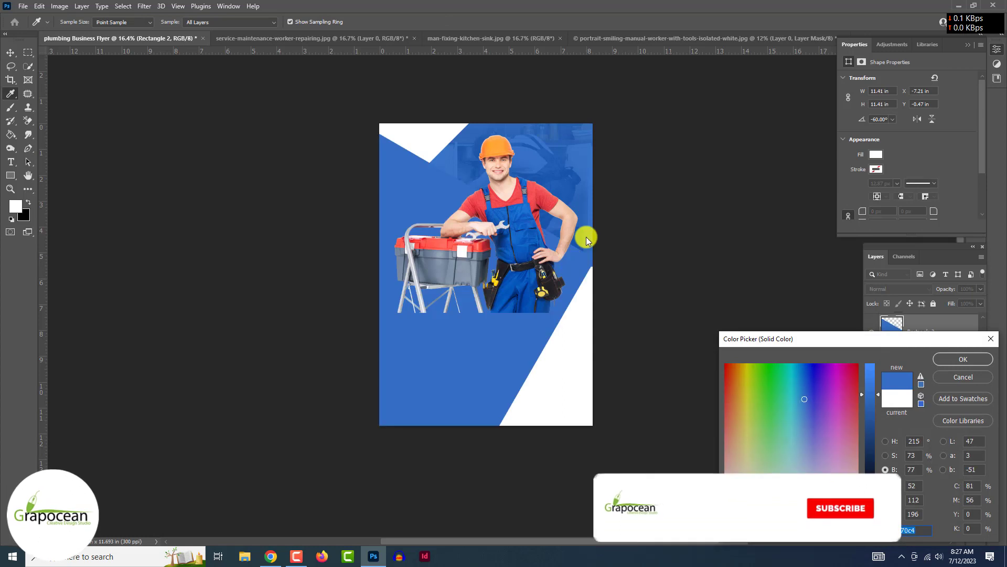
{"action": "left_click", "coordinate": [548, 197]}
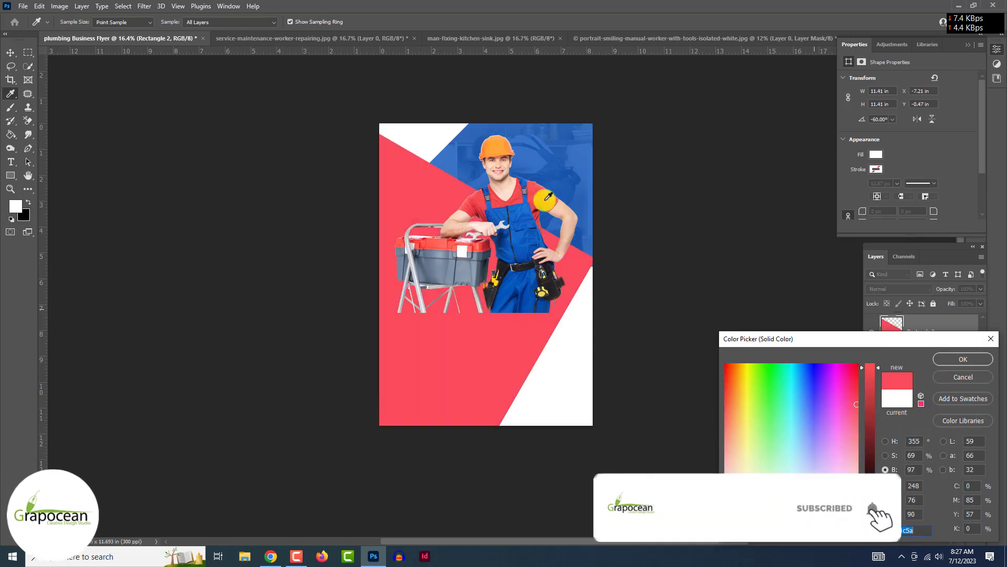
{"action": "left_click", "coordinate": [975, 361]}
{"action": "left_click", "coordinate": [664, 298]}
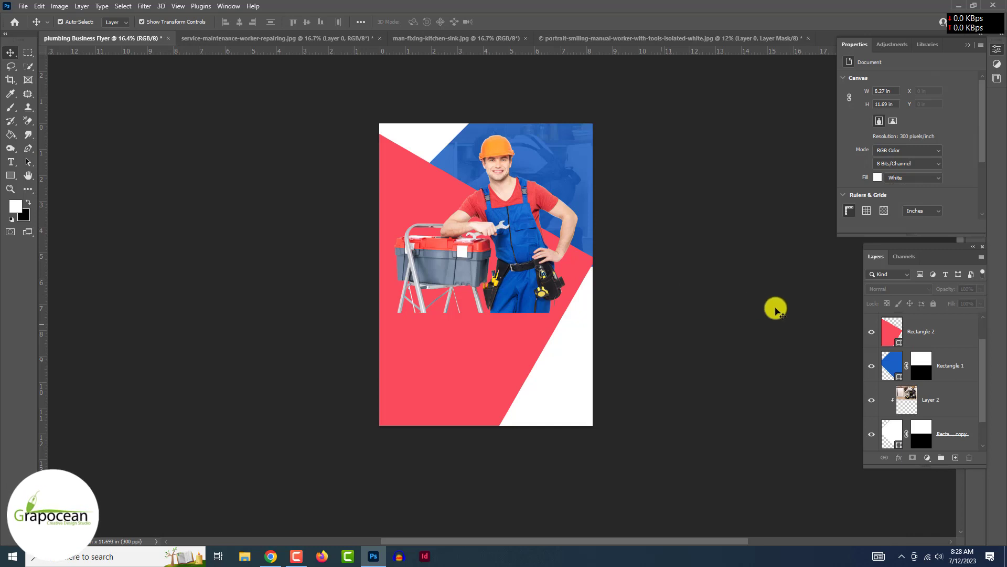
{"action": "left_click", "coordinate": [942, 330]}
{"action": "left_click", "coordinate": [981, 288]}
{"action": "left_click_drag", "start_coordinate": [981, 300], "coordinate": [972, 301]}
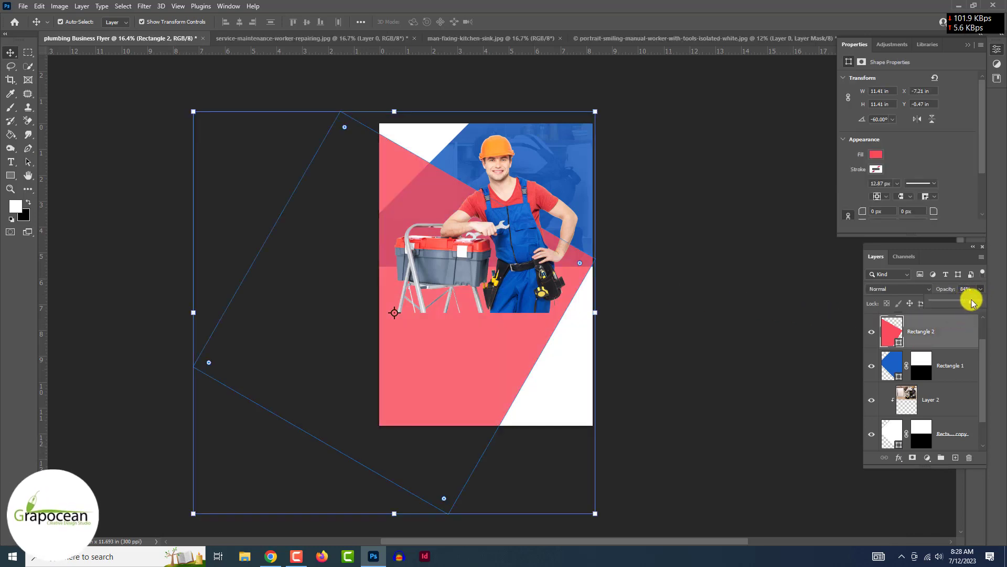
{"action": "left_click", "coordinate": [953, 404]}
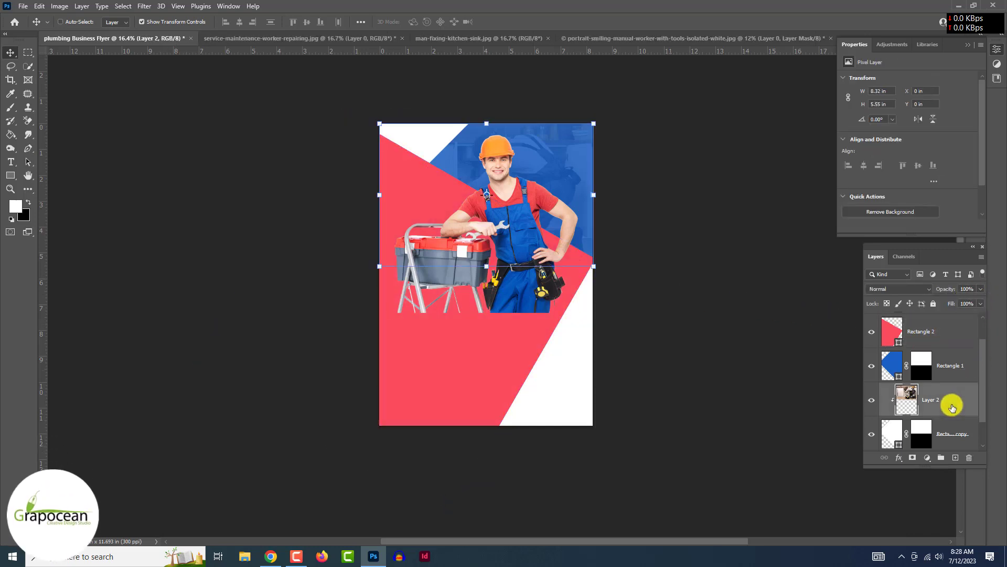
- Duplicate the kitchen photo, move the copy to the top, and clip it into the red shape
{"action": "key", "text": "ctrl+j"}
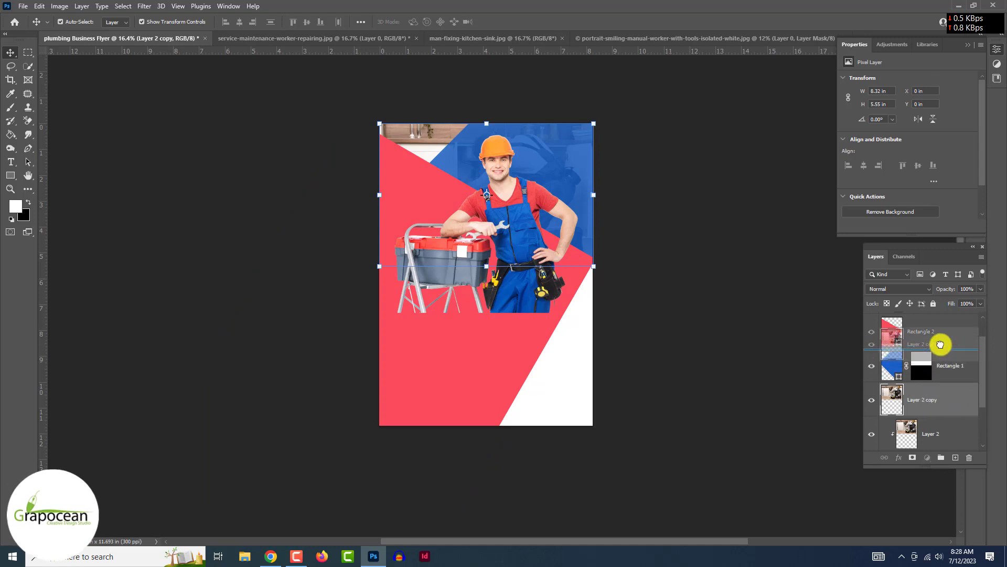
{"action": "left_click_drag", "start_coordinate": [931, 402], "coordinate": [937, 332]}
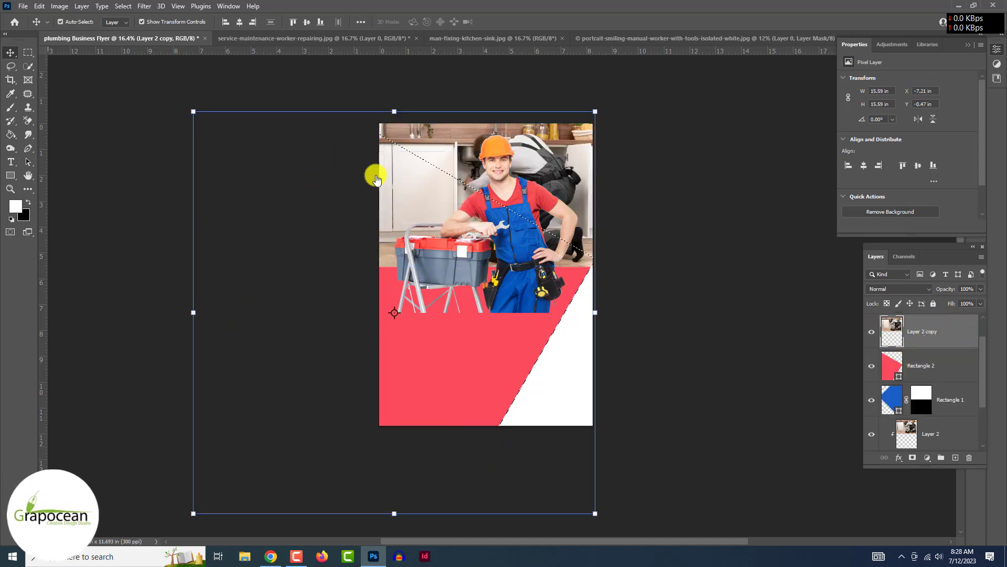
{"action": "key", "text": "m"}
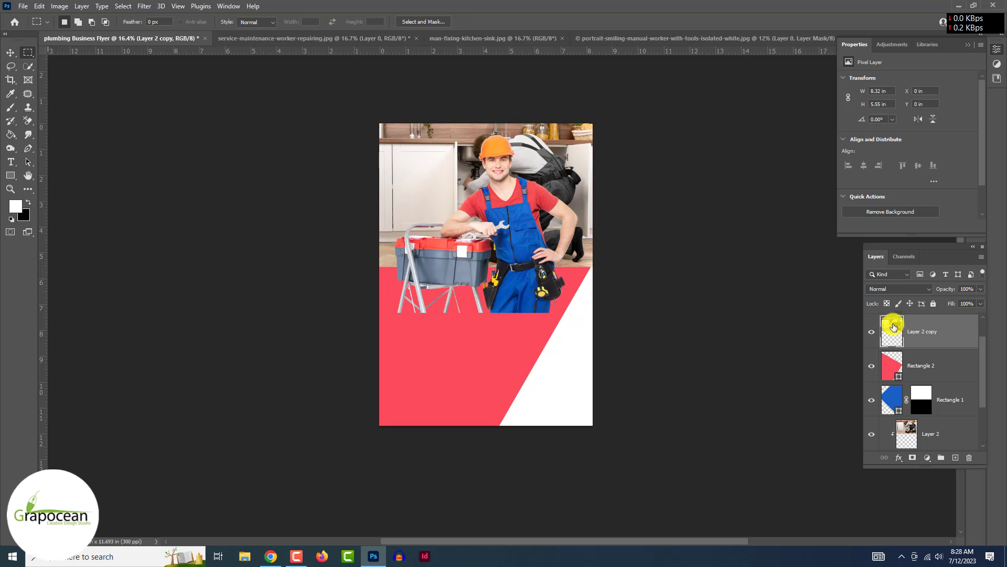
{"action": "left_click", "coordinate": [929, 348], "text": "alt"}
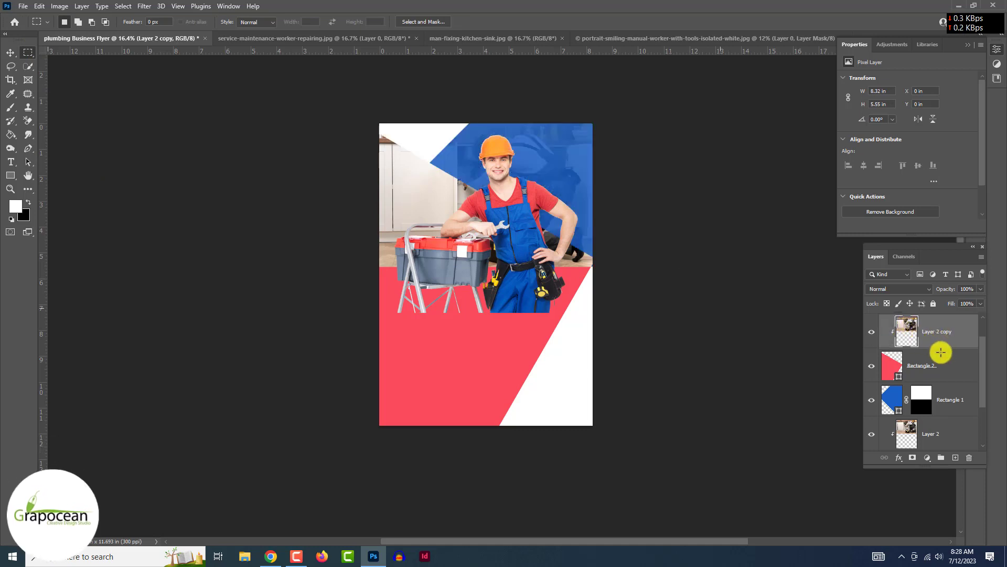
- Move the red rectangle above the photo copy and lower its opacity
{"action": "left_click", "coordinate": [955, 368]}
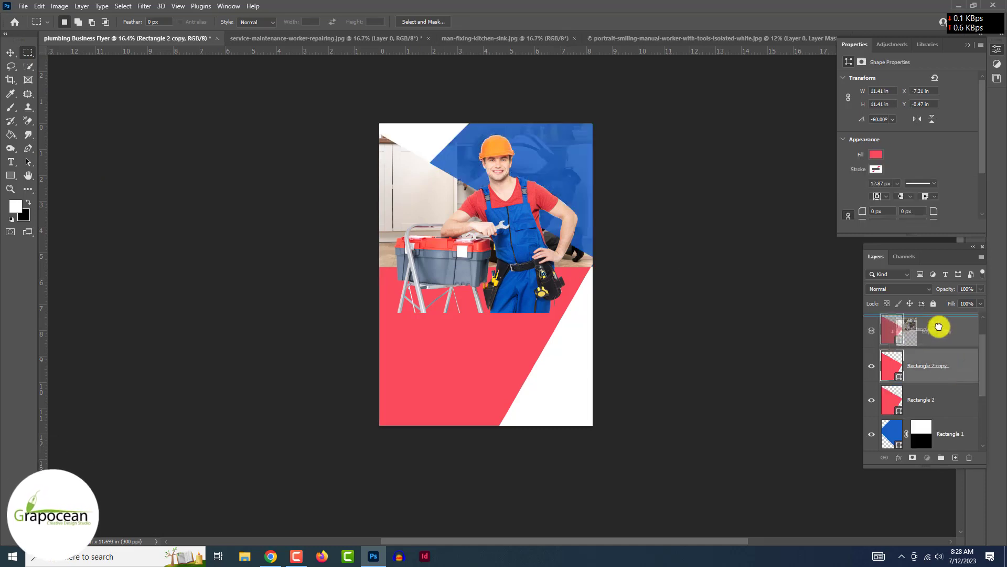
{"action": "scroll", "coordinate": [936, 341], "scroll_direction": "up", "scroll_amount": 1}
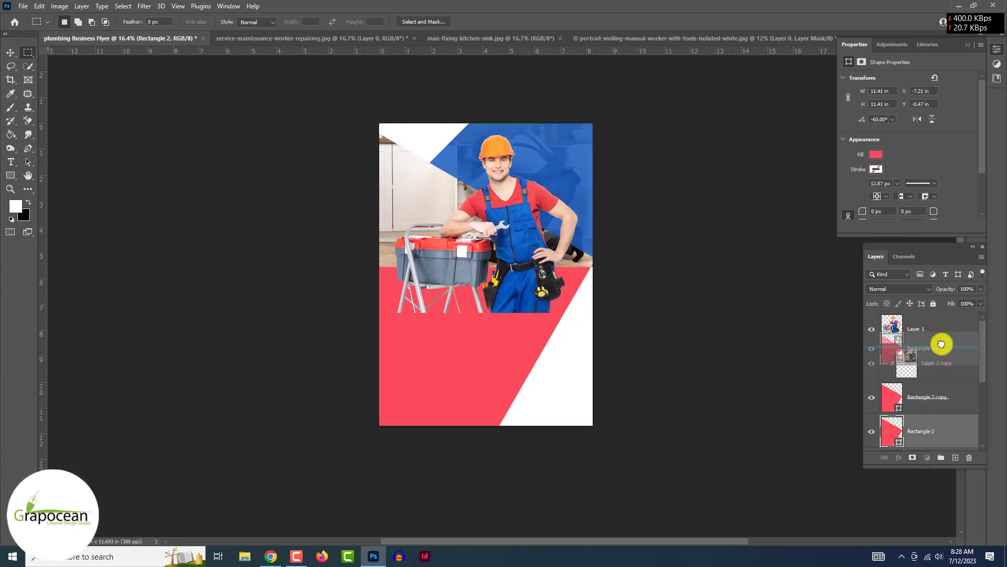
{"action": "left_click_drag", "start_coordinate": [939, 424], "coordinate": [940, 346]}
{"action": "left_click", "coordinate": [980, 288]}
{"action": "left_click_drag", "start_coordinate": [976, 301], "coordinate": [972, 303]}
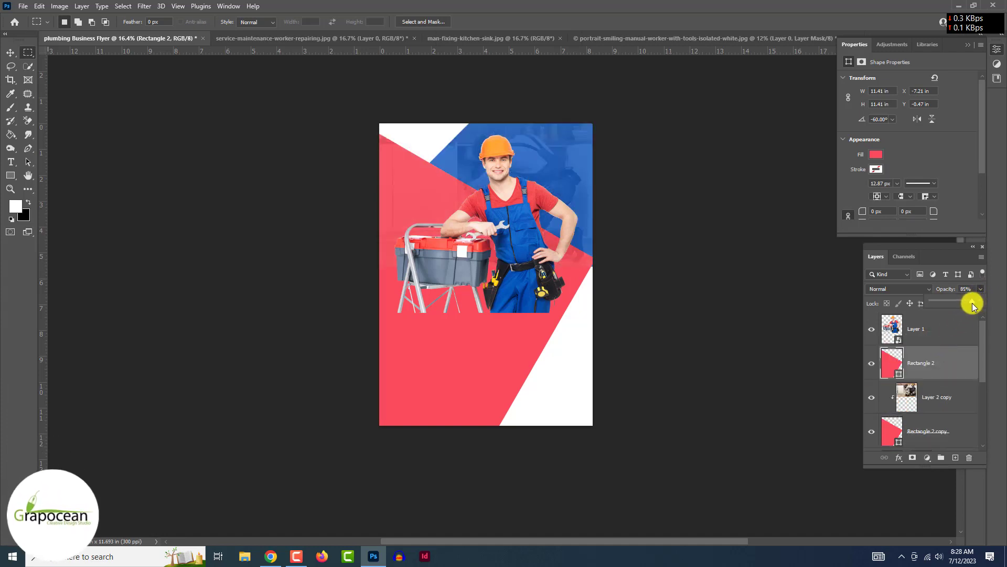
{"action": "left_click", "coordinate": [941, 397]}
{"action": "scroll", "coordinate": [941, 397], "scroll_direction": "down", "scroll_amount": 3}
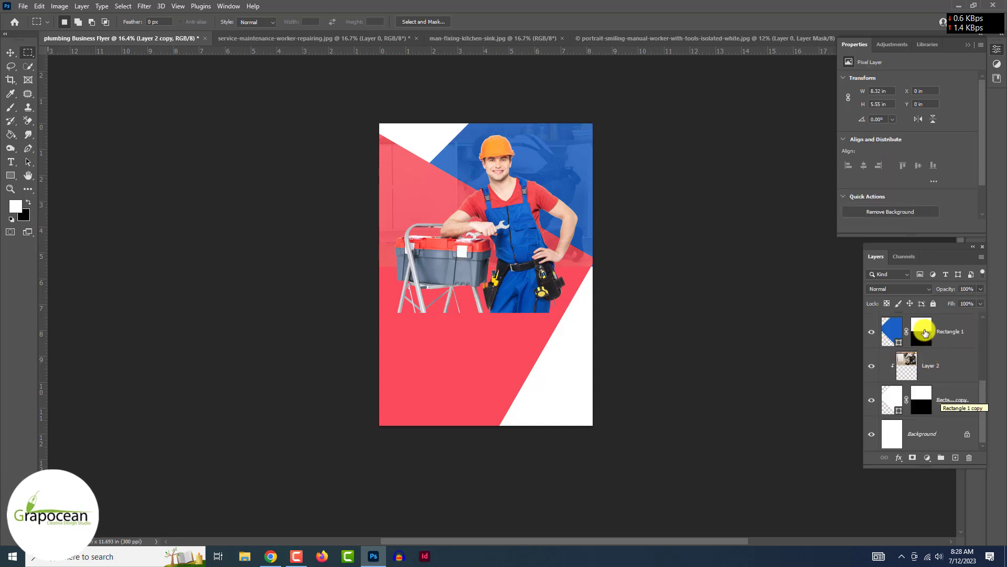
- Mask Rectangle 2 and Rectangle 2 copy using the blue rectangle's mask selection
{"action": "left_click", "coordinate": [925, 332], "text": "ctrl"}
{"action": "scroll", "coordinate": [925, 357], "scroll_direction": "up", "scroll_amount": 2}
{"action": "left_click", "coordinate": [911, 435]}
{"action": "left_click", "coordinate": [913, 458]}
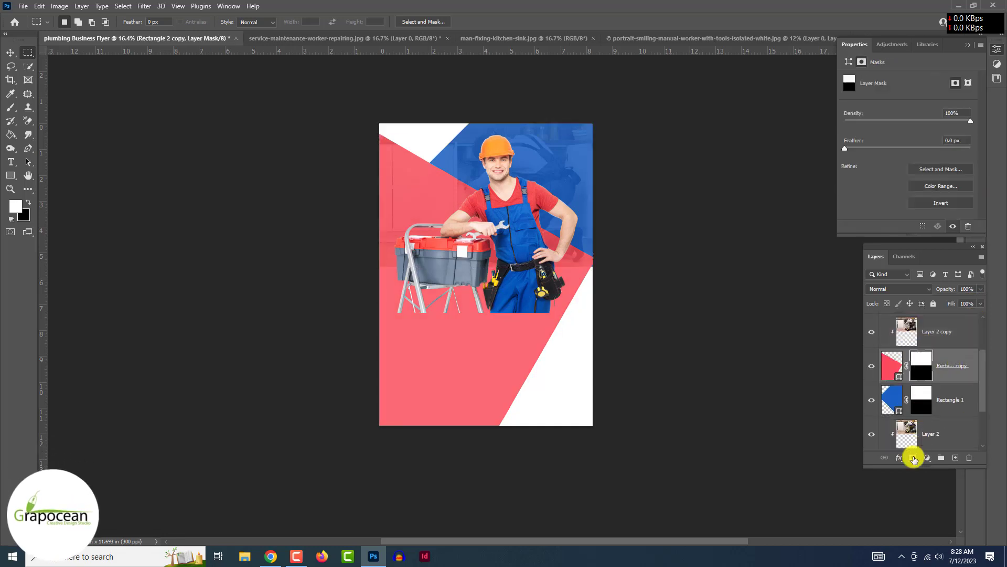
{"action": "left_click", "coordinate": [919, 441], "text": "ctrl"}
{"action": "left_click", "coordinate": [924, 364]}
{"action": "left_click", "coordinate": [912, 456]}
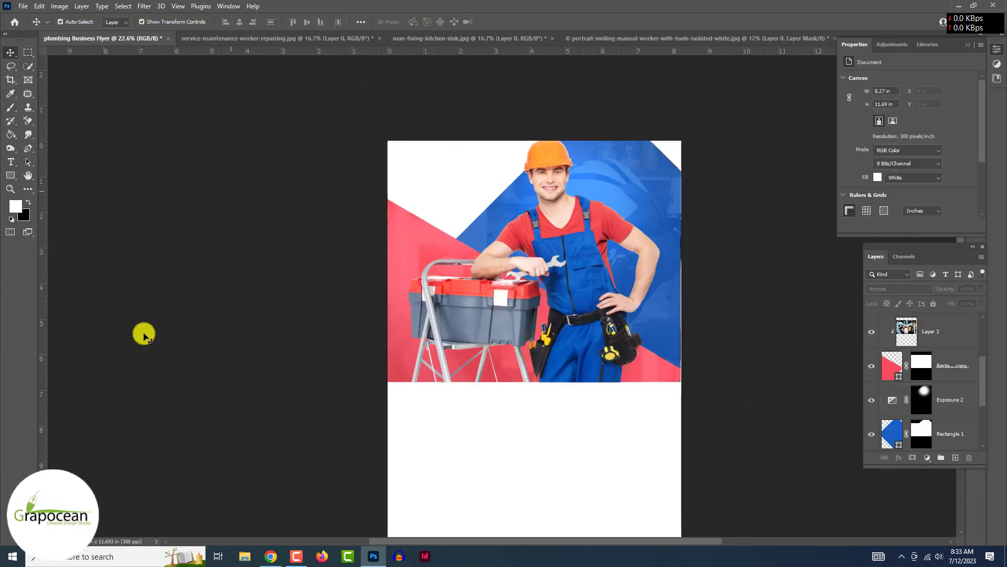
- Give the worker layer a drop shadow: 46% opacity, 78° angle, 93 px distance, about 3 px size
{"action": "left_click", "coordinate": [947, 336]}
{"action": "right_click", "coordinate": [947, 336]}
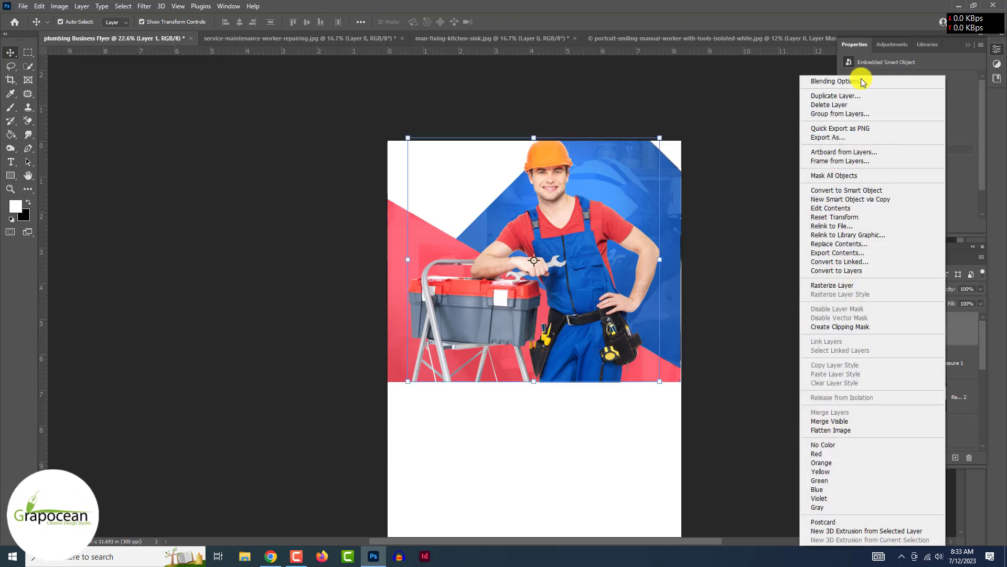
{"action": "left_click", "coordinate": [892, 80]}
{"action": "left_click", "coordinate": [635, 514]}
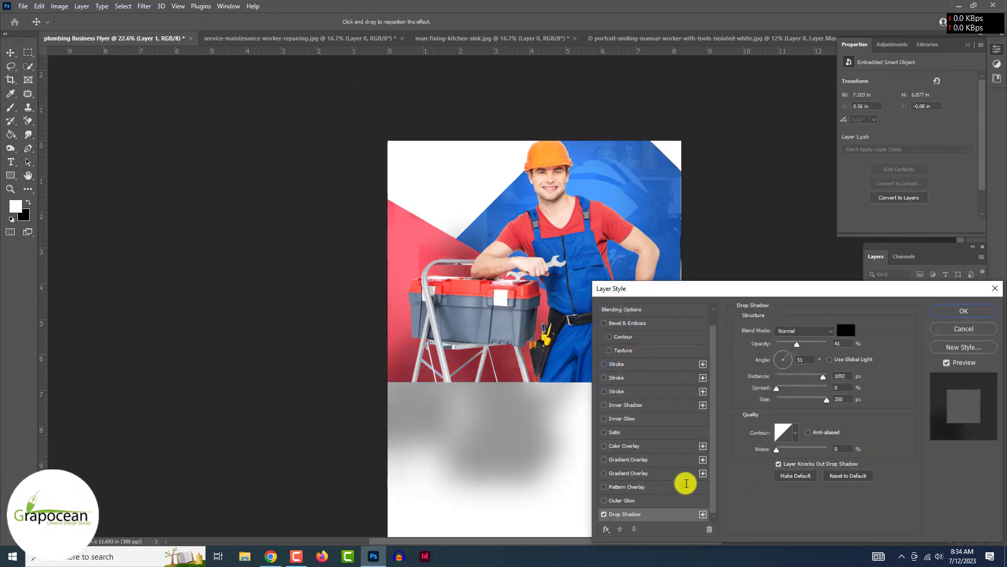
{"action": "mouse_move", "coordinate": [827, 399]}
{"action": "left_mouse_down"}
{"action": "mouse_move", "coordinate": [784, 399]}
{"action": "mouse_move", "coordinate": [778, 376]}
{"action": "mouse_move", "coordinate": [819, 374]}
{"action": "mouse_move", "coordinate": [787, 353]}
{"action": "left_mouse_up"}
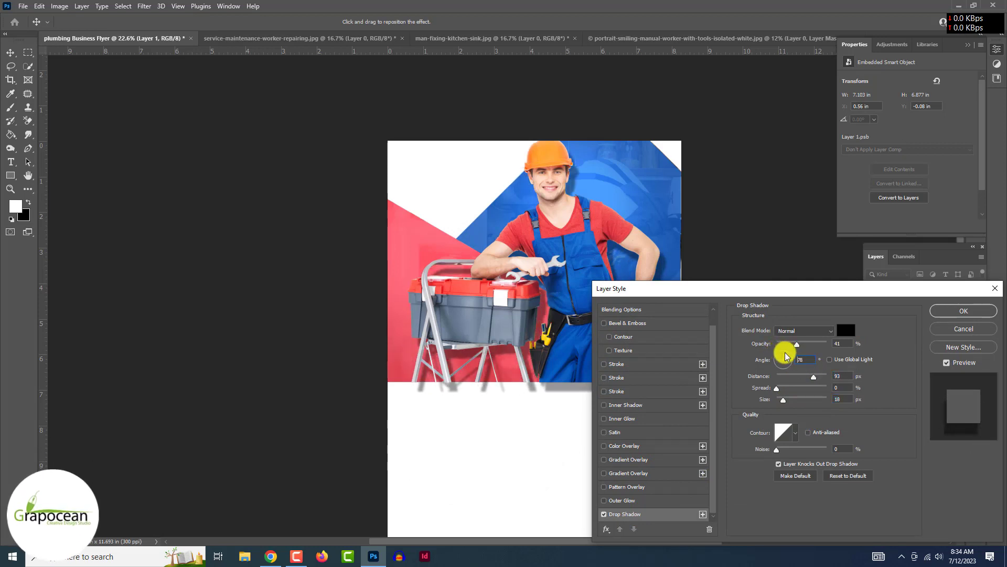
{"action": "left_click_drag", "start_coordinate": [784, 399], "coordinate": [779, 401]}
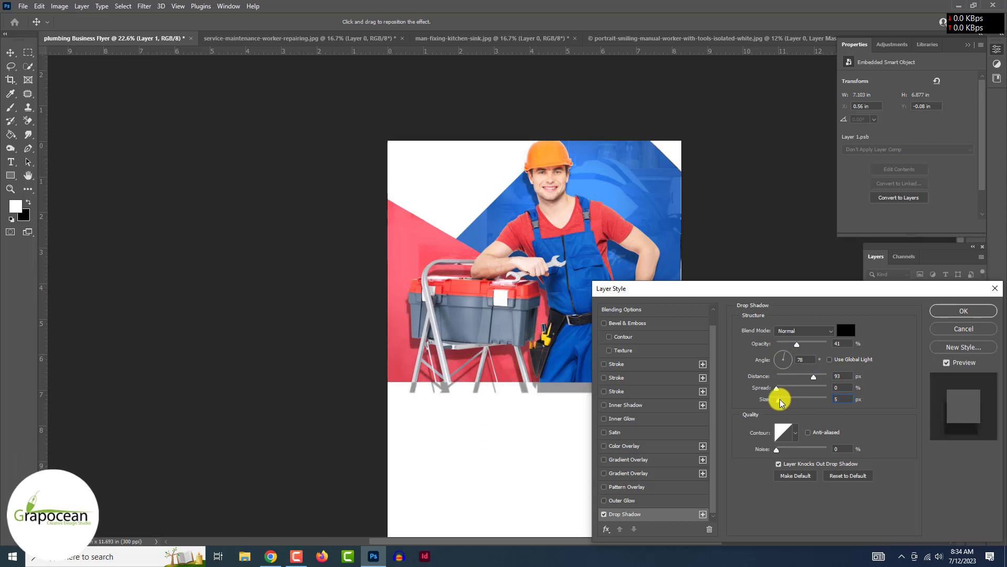
{"action": "left_click_drag", "start_coordinate": [804, 346], "coordinate": [800, 346]}
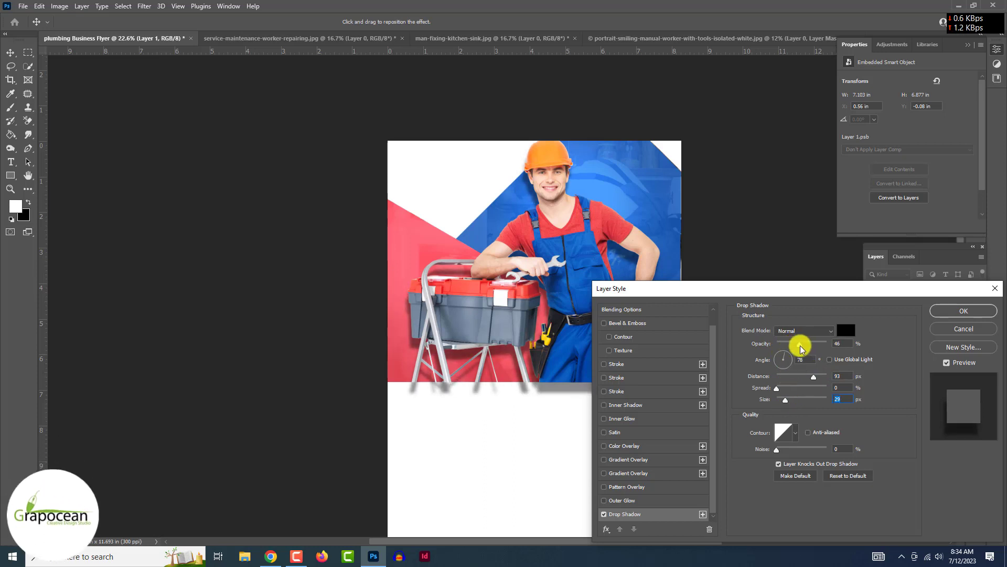
{"action": "left_click_drag", "start_coordinate": [789, 401], "coordinate": [776, 399]}
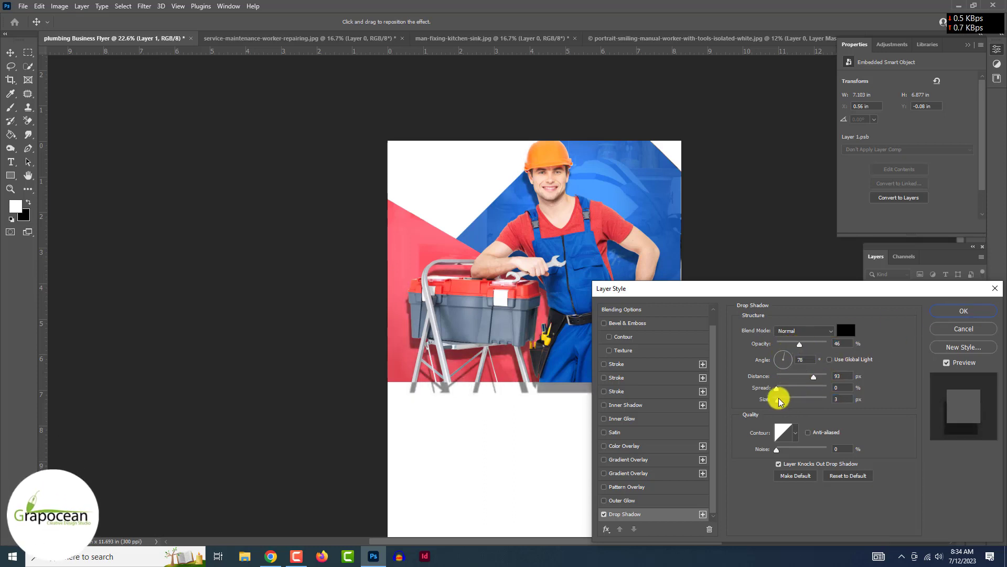
{"action": "left_click", "coordinate": [963, 311]}
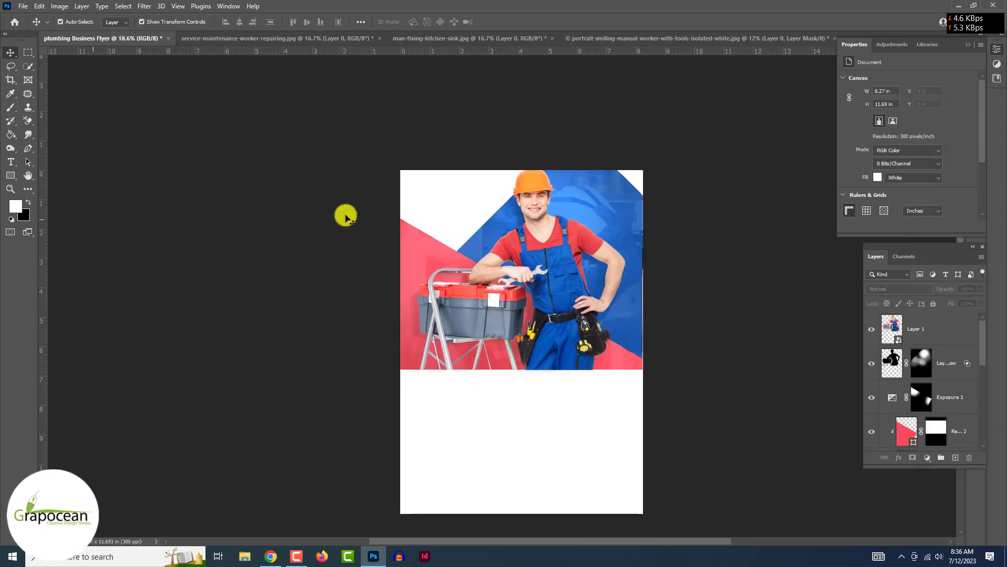
- Move Rectangle 2 copy 2 to the top of the layer stack
{"action": "left_click", "coordinate": [451, 229]}
{"action": "scroll", "coordinate": [940, 399], "scroll_direction": "down", "scroll_amount": 1}
{"action": "left_click", "coordinate": [941, 399]}
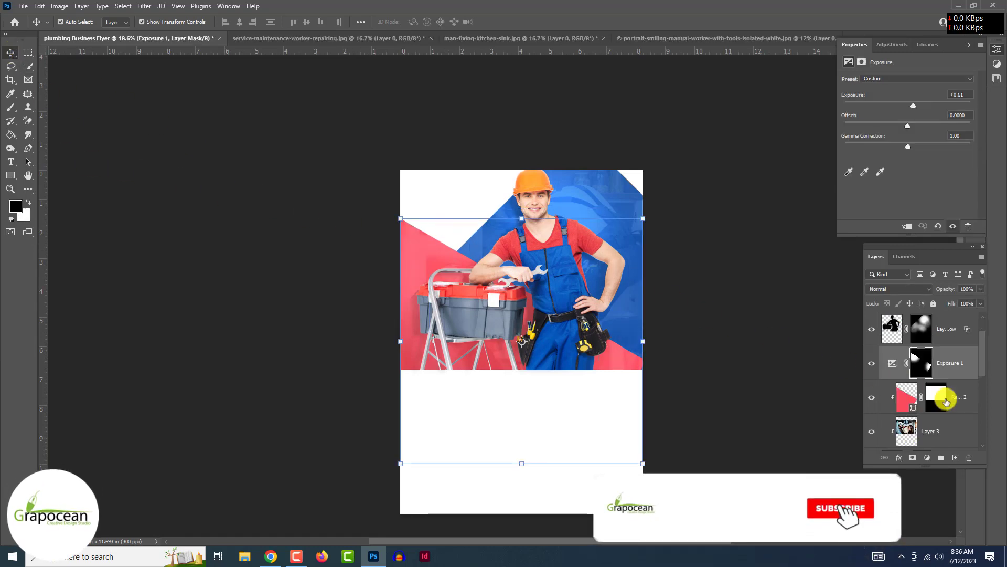
{"action": "mouse_move", "coordinate": [952, 397]}
{"action": "left_mouse_down"}
{"action": "mouse_move", "coordinate": [933, 310]}
{"action": "mouse_move", "coordinate": [933, 319]}
{"action": "left_mouse_up"}
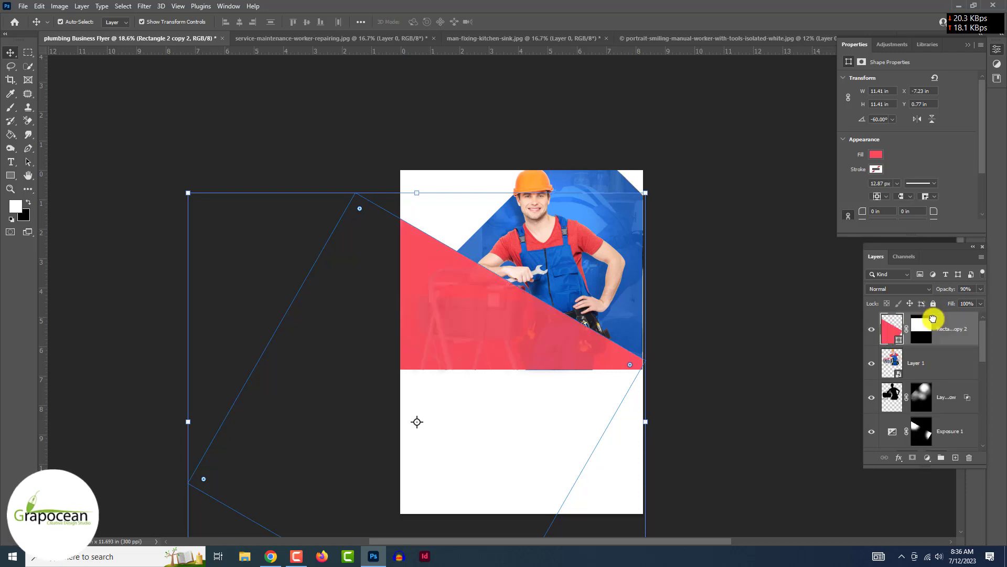
{"action": "left_click", "coordinate": [382, 240]}
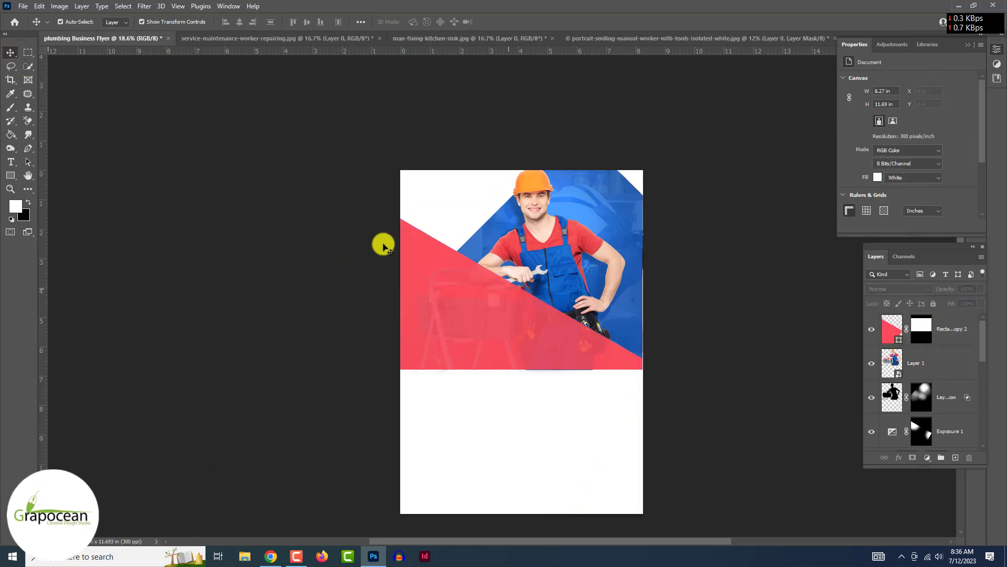
{"action": "left_click", "coordinate": [504, 294]}
{"action": "right_click", "coordinate": [504, 296]}
{"action": "left_click", "coordinate": [892, 325]}
- Flip the red shape copy horizontally and move it toward the panel's right
{"action": "key", "text": "ctrl+t"}
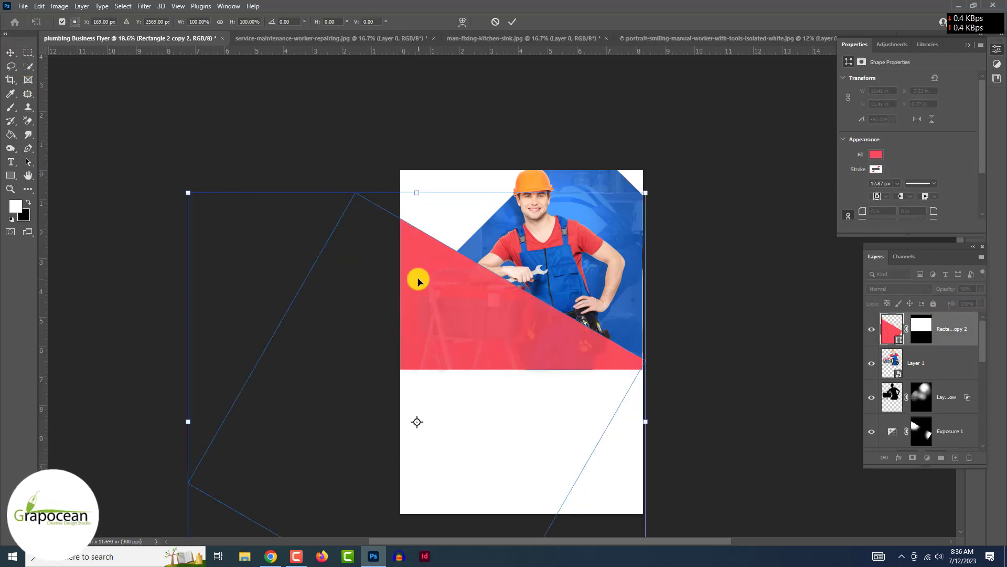
{"action": "right_click", "coordinate": [418, 279]}
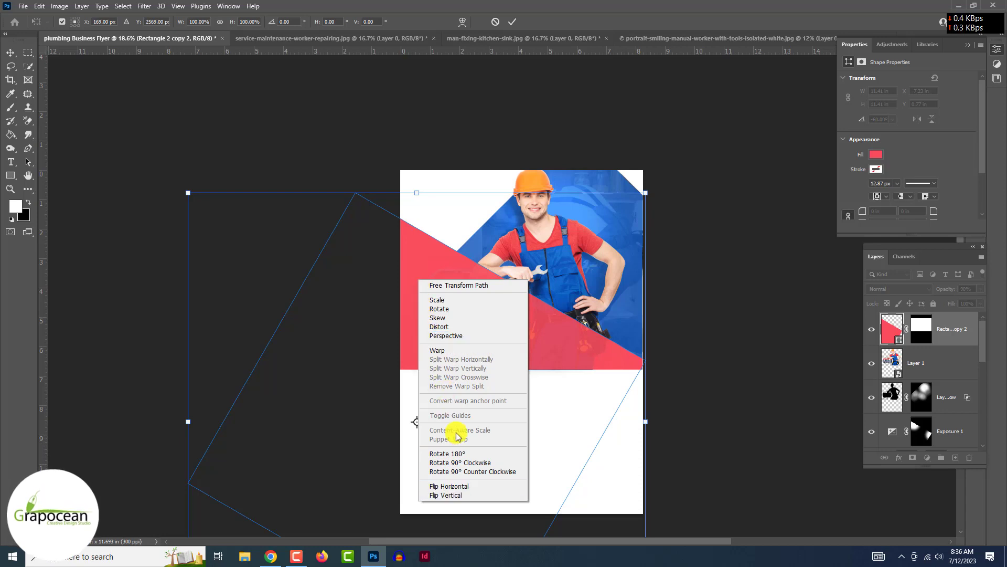
{"action": "left_click", "coordinate": [468, 486]}
{"action": "right_click", "coordinate": [488, 300]}
{"action": "left_click", "coordinate": [522, 508]}
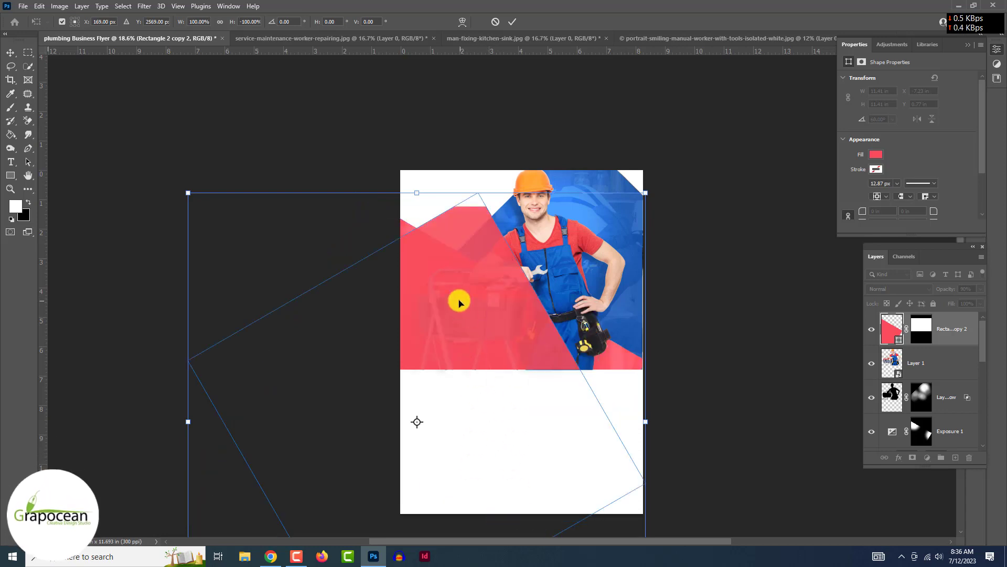
{"action": "mouse_move", "coordinate": [458, 299]}
{"action": "left_mouse_down"}
{"action": "mouse_move", "coordinate": [612, 270]}
{"action": "mouse_move", "coordinate": [619, 306]}
{"action": "mouse_move", "coordinate": [596, 308]}
{"action": "mouse_move", "coordinate": [530, 350]}
{"action": "left_mouse_up"}
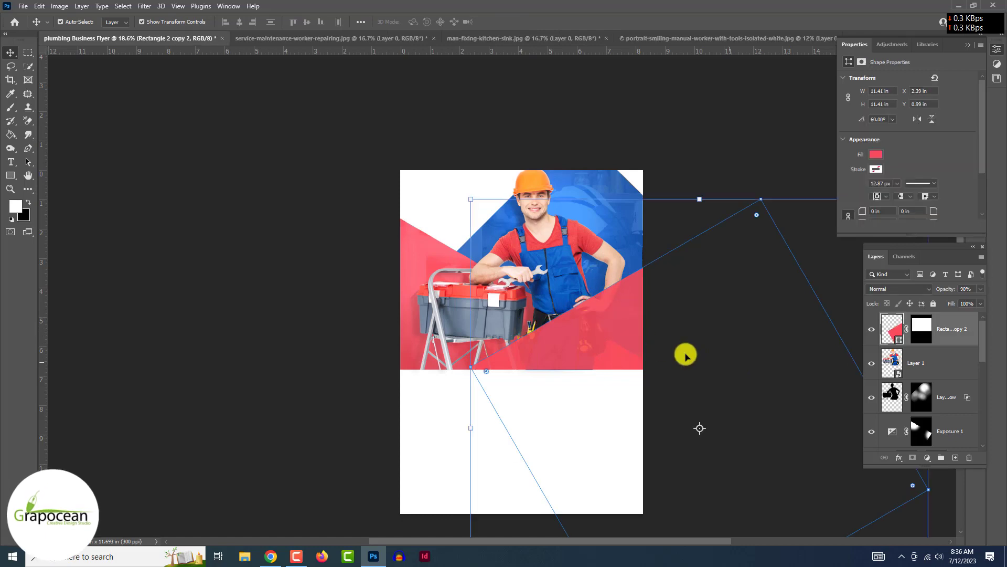
{"action": "scroll", "coordinate": [735, 372], "scroll_direction": "down", "scroll_amount": 2}
{"action": "scroll", "coordinate": [735, 369], "scroll_direction": "up", "scroll_amount": 3}
{"action": "scroll", "coordinate": [679, 328], "scroll_direction": "up", "scroll_amount": 3}
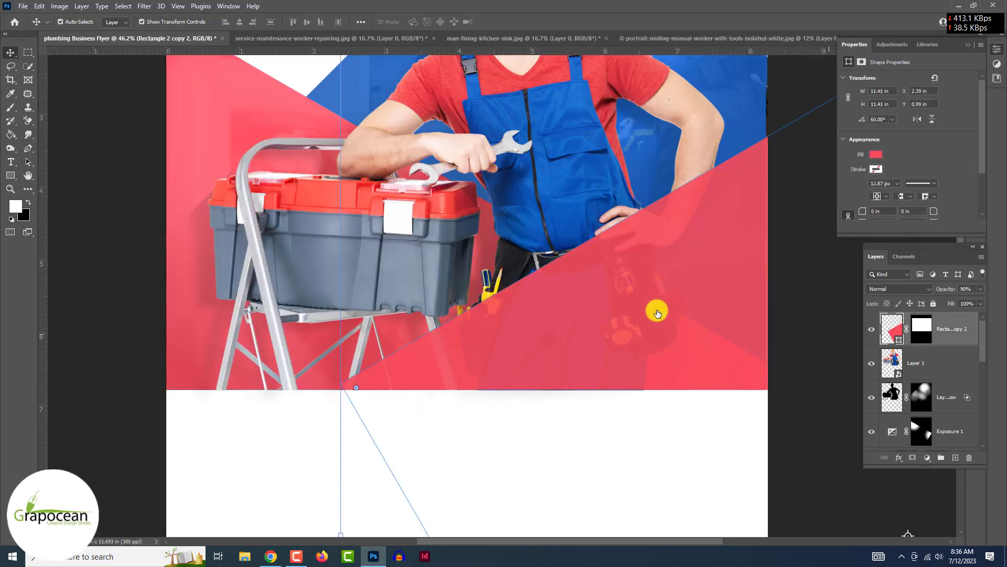
{"action": "left_click", "coordinate": [740, 376]}
{"action": "left_click", "coordinate": [802, 423]}
{"action": "scroll", "coordinate": [636, 383], "scroll_direction": "down", "scroll_amount": 3}
{"action": "scroll", "coordinate": [619, 364], "scroll_direction": "up", "scroll_amount": 1}
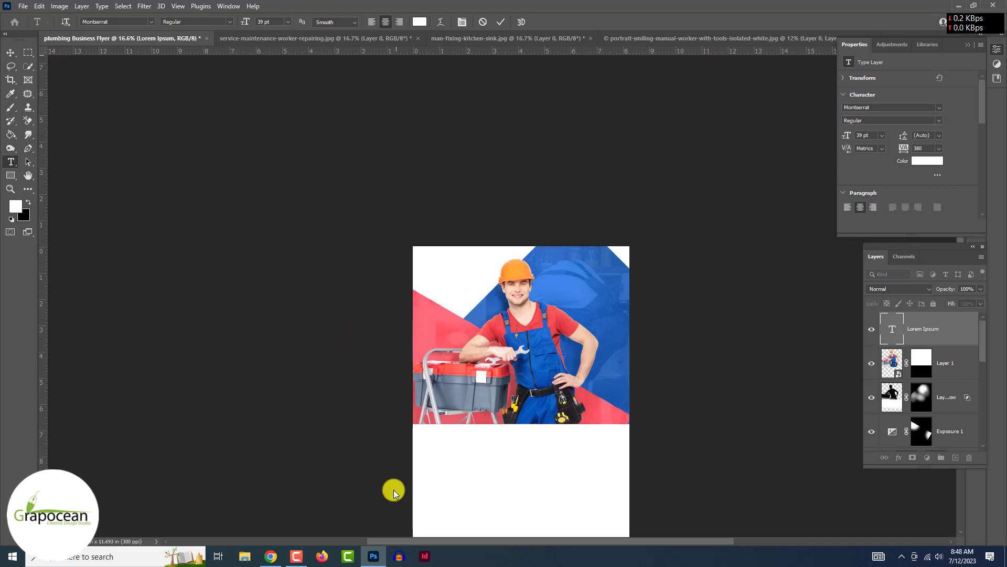
- Enter the 'plumbing Service' heading text and select all of it for restyling
{"action": "type", "text": "LUMB"}
{"action": "type", "text": "NG"}
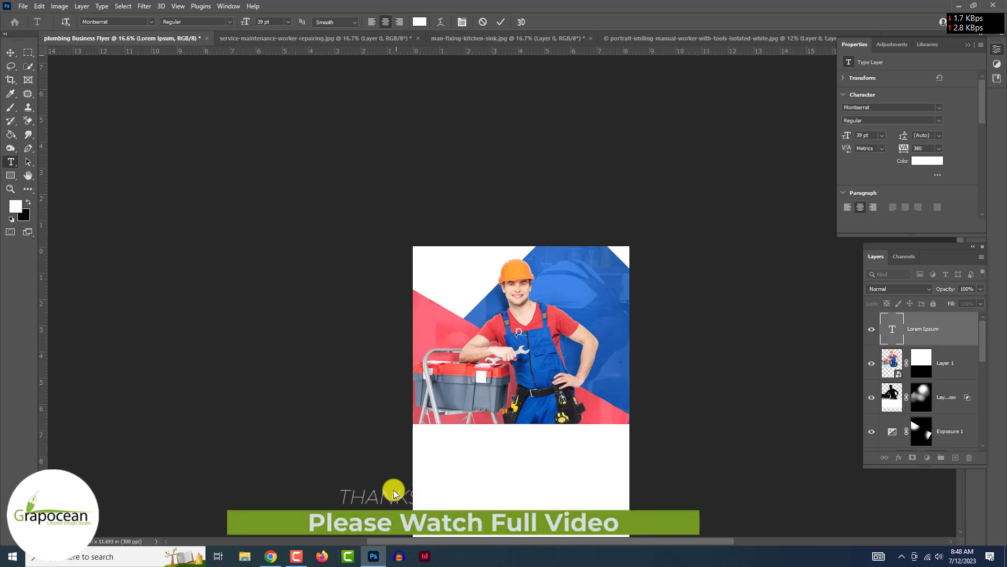
{"action": "type", "text": "lumbing"}
{"action": "key", "text": "BackSpace"}
{"action": "key", "text": "BackSpace"}
{"action": "key", "text": "BackSpace"}
{"action": "key", "text": "ctrl+a"}
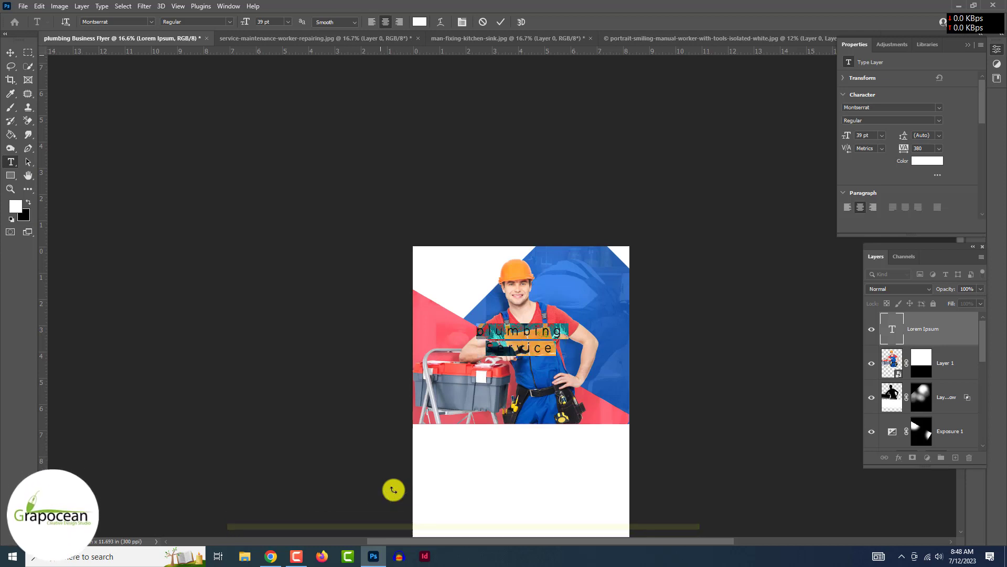
{"action": "left_click", "coordinate": [228, 24]}
- Set the heading to Montserrat Black with Optical kerning and 0 tracking
{"action": "left_click", "coordinate": [212, 297]}
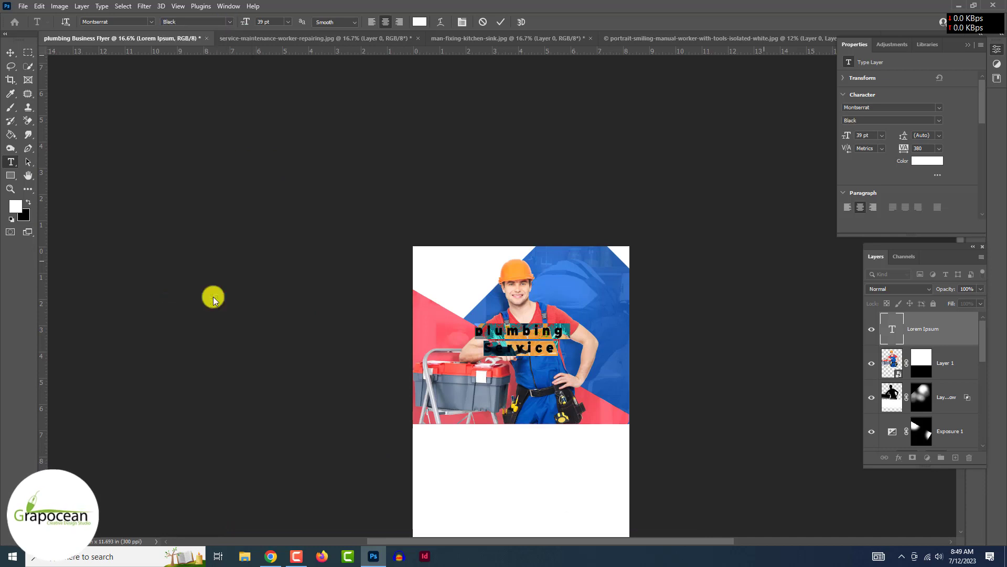
{"action": "left_click", "coordinate": [940, 148]}
{"action": "left_click", "coordinate": [929, 196]}
{"action": "left_click", "coordinate": [882, 148]}
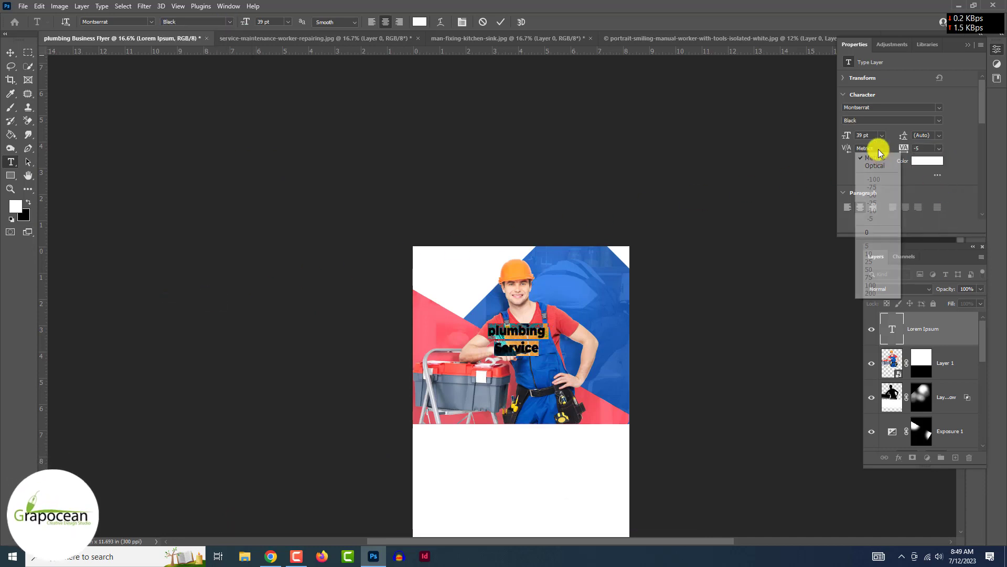
{"action": "left_click", "coordinate": [939, 149]}
{"action": "left_click", "coordinate": [929, 209]}
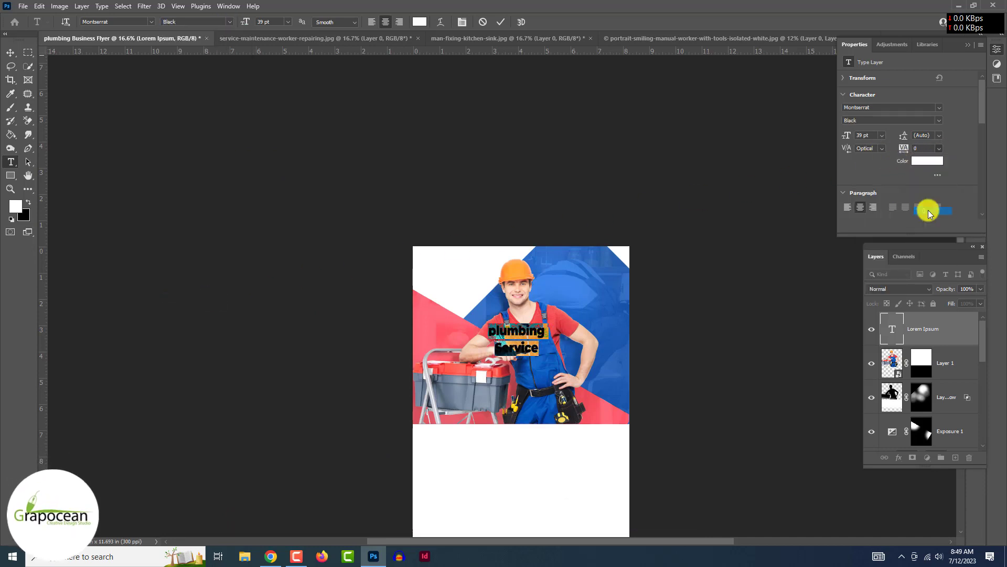
{"action": "left_click", "coordinate": [940, 121]}
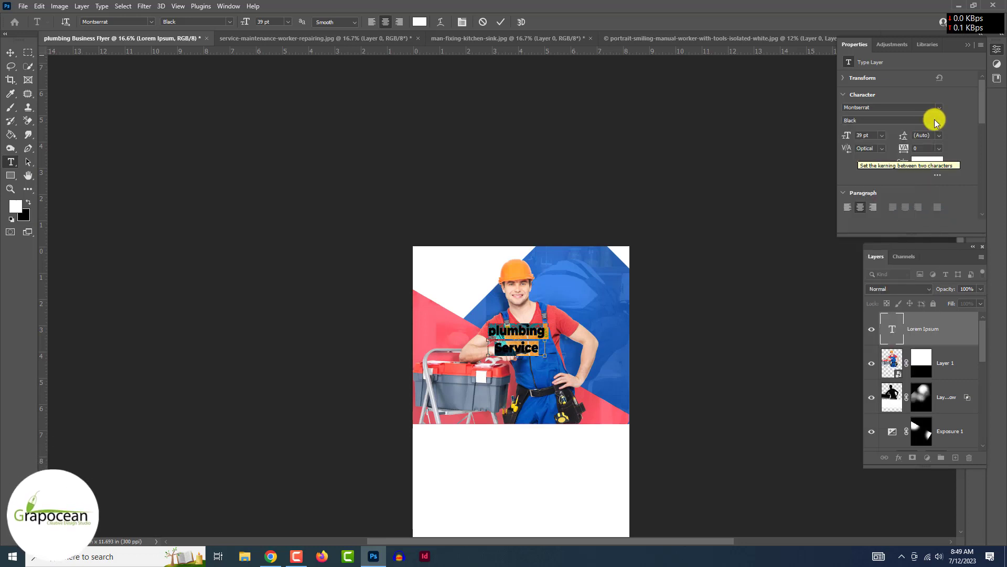
- Enlarge the heading to 99 pt in all capitals
{"action": "left_click", "coordinate": [937, 175]}
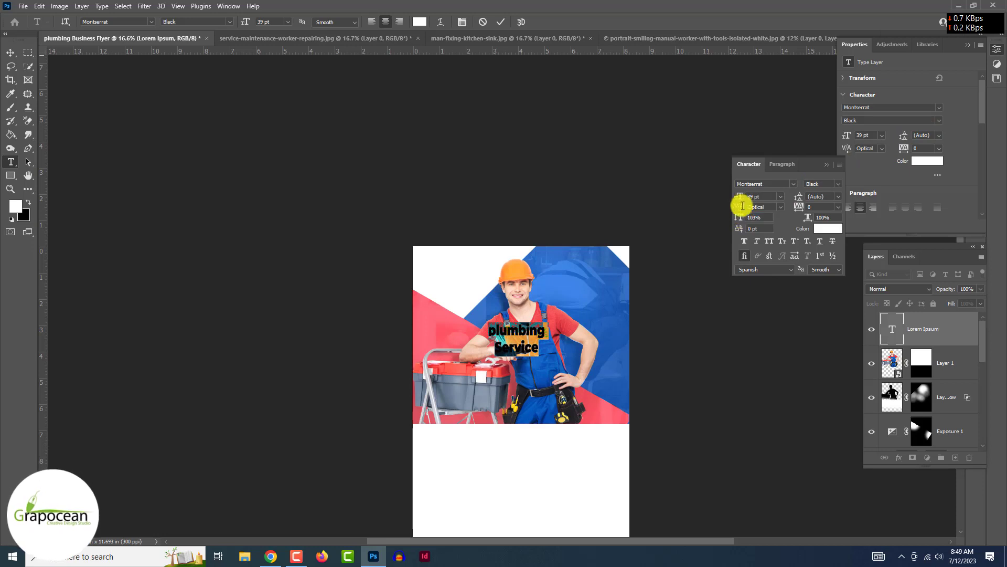
{"action": "left_click_drag", "start_coordinate": [749, 199], "coordinate": [772, 202]}
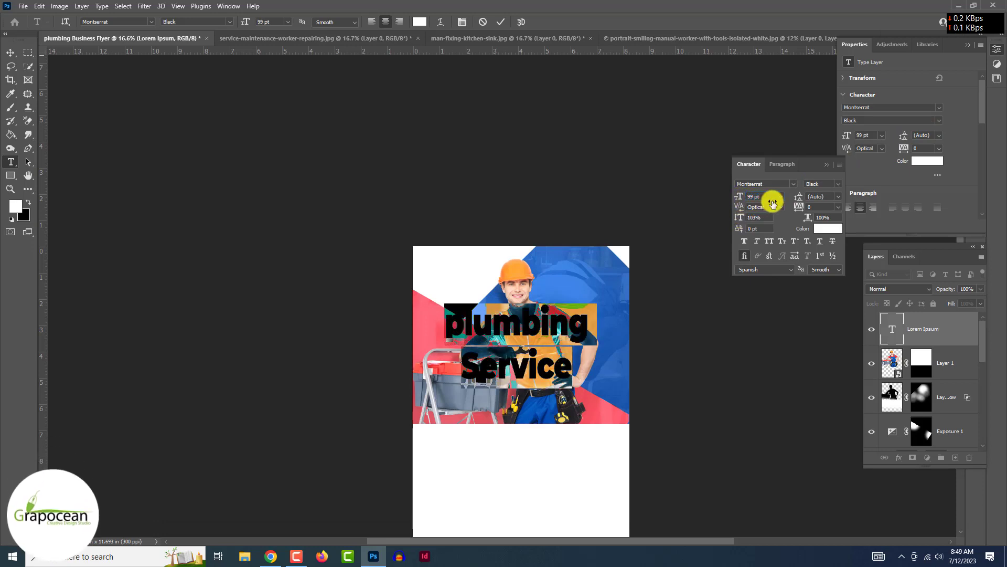
{"action": "left_click", "coordinate": [769, 241]}
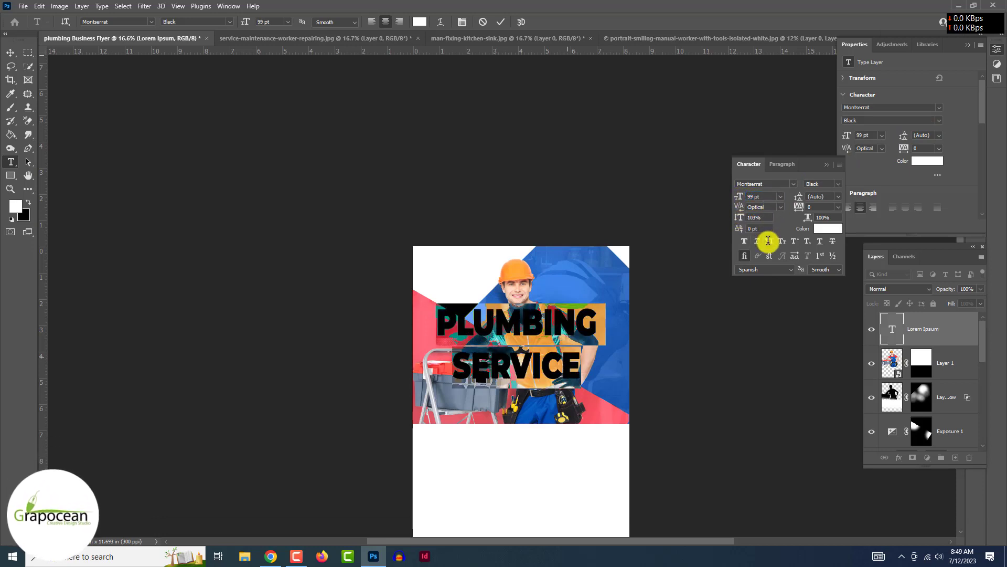
{"action": "left_click", "coordinate": [577, 363]}
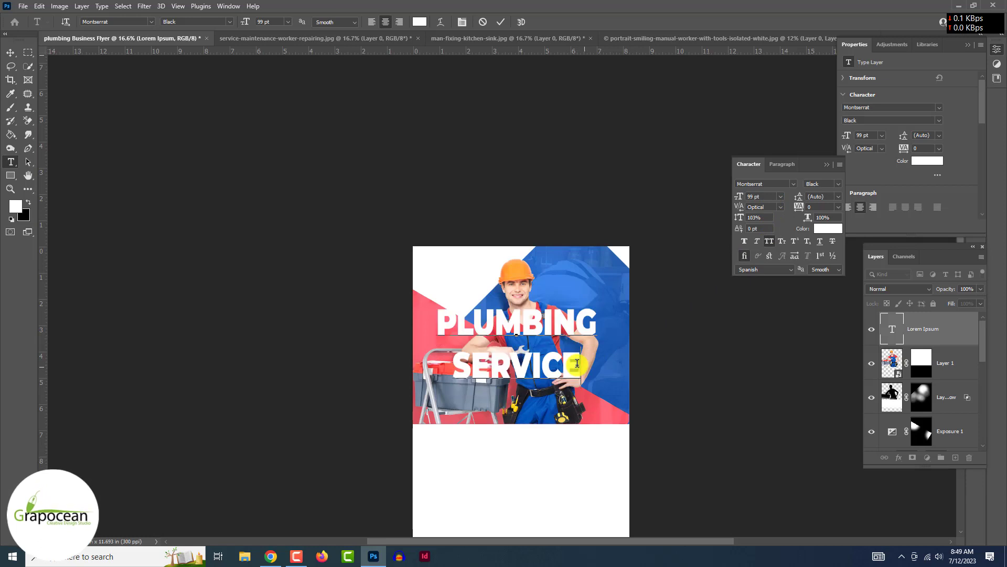
- Set the SERVICE line's leading to 88 pt
{"action": "left_click_drag", "start_coordinate": [577, 364], "coordinate": [413, 363]}
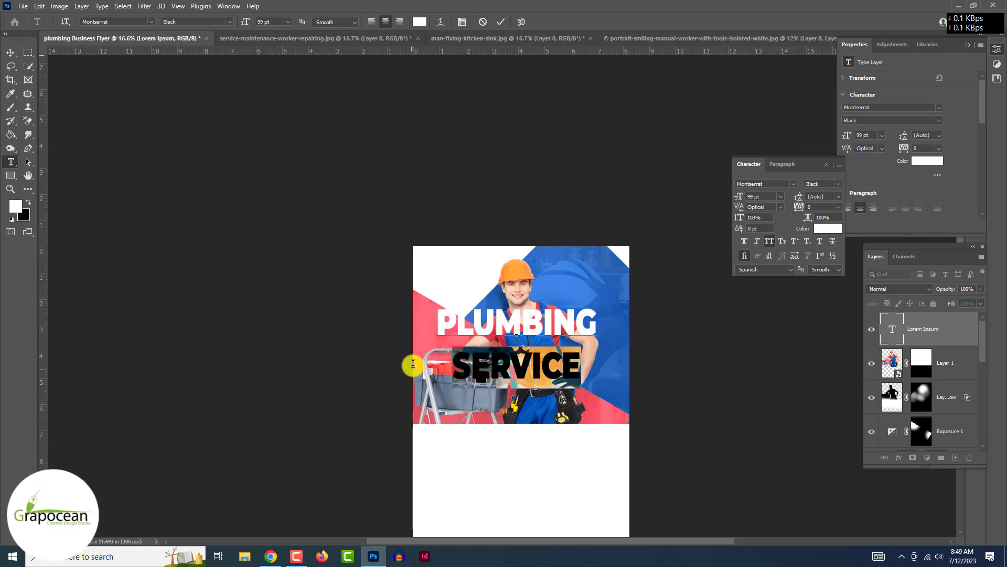
{"action": "key", "text": "alt+Up"}
{"action": "key", "text": "alt+Down"}
{"action": "key", "text": "alt+Down"}
{"action": "key", "text": "alt+Down"}
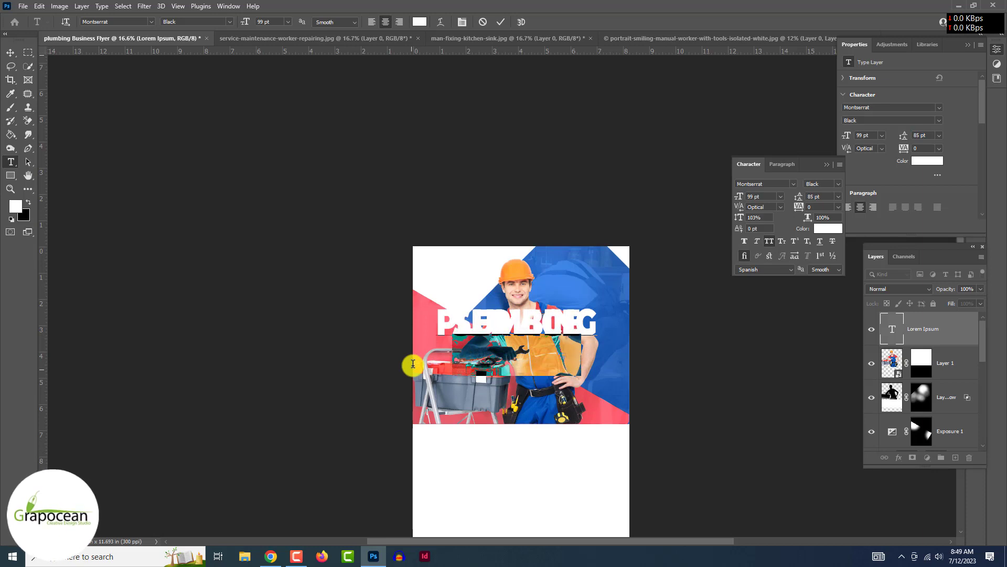
{"action": "key", "text": "alt+Down"}
{"action": "key", "text": "alt+Down"}
{"action": "key", "text": "alt+Down"}
{"action": "left_click", "coordinate": [584, 350]}
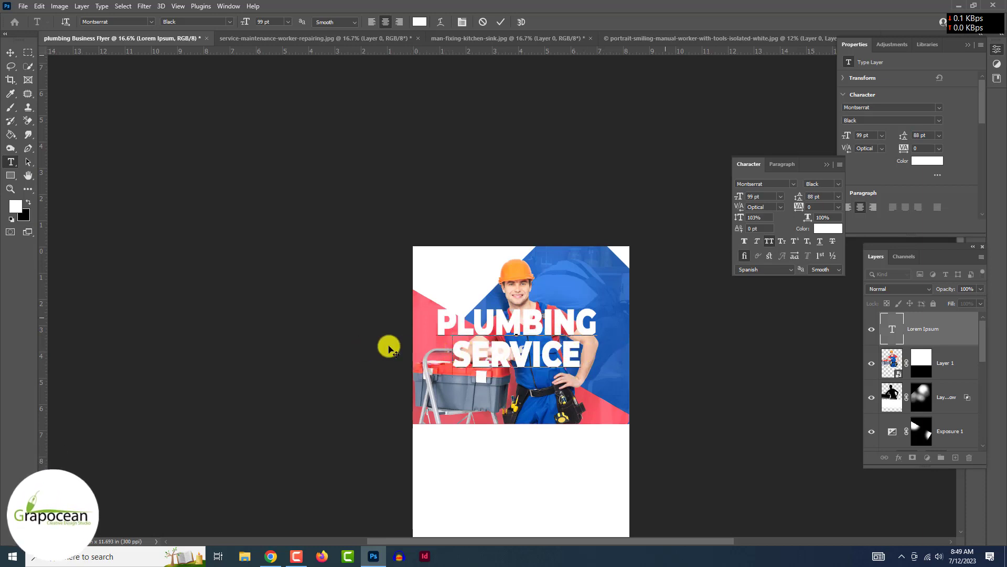
- Recolour both heading lines with a colour sampled from the image
{"action": "left_click_drag", "start_coordinate": [580, 360], "coordinate": [423, 317]}
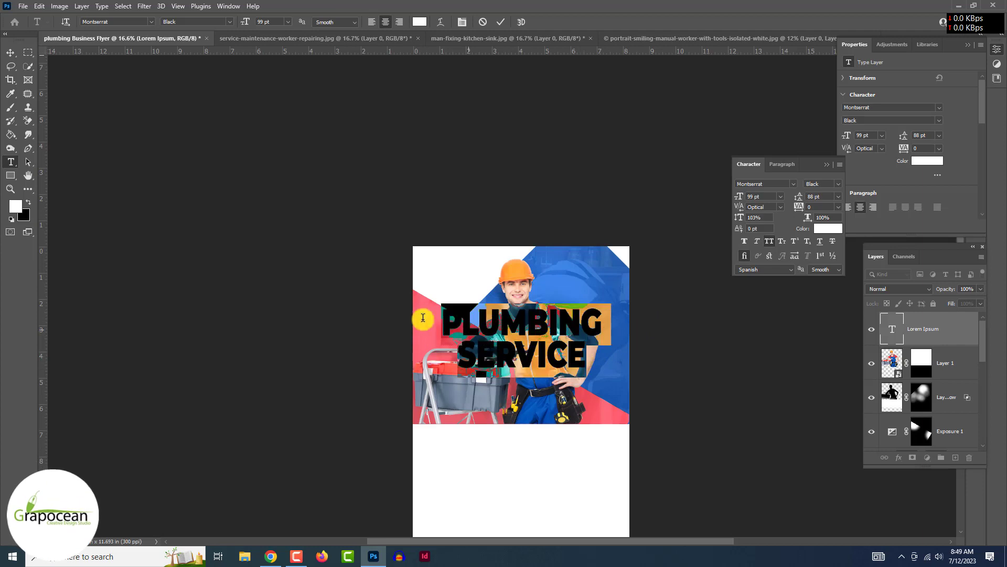
{"action": "left_click", "coordinate": [420, 22]}
{"action": "left_click", "coordinate": [606, 265]}
{"action": "left_click", "coordinate": [421, 330]}
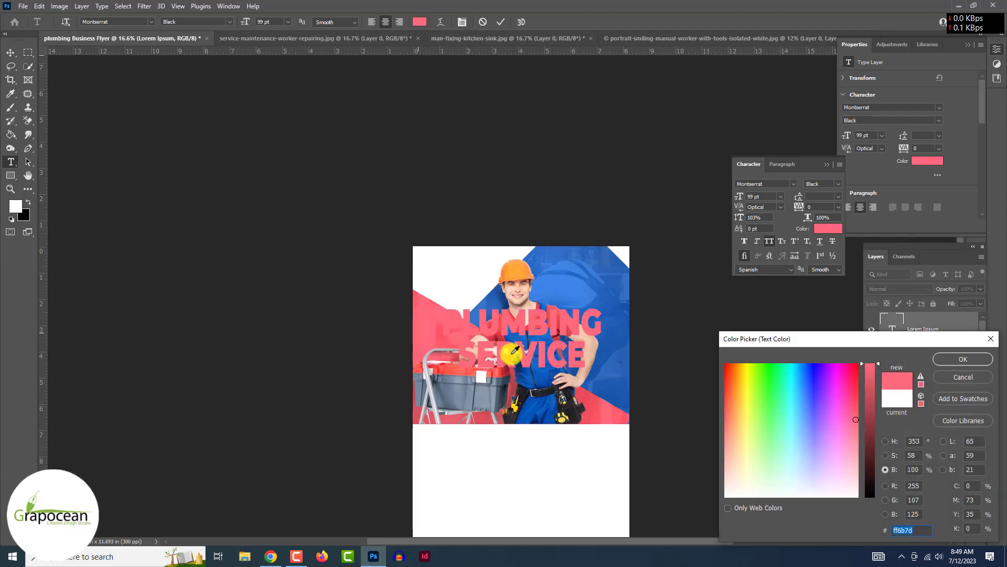
{"action": "left_click", "coordinate": [619, 373]}
{"action": "left_click", "coordinate": [968, 362]}
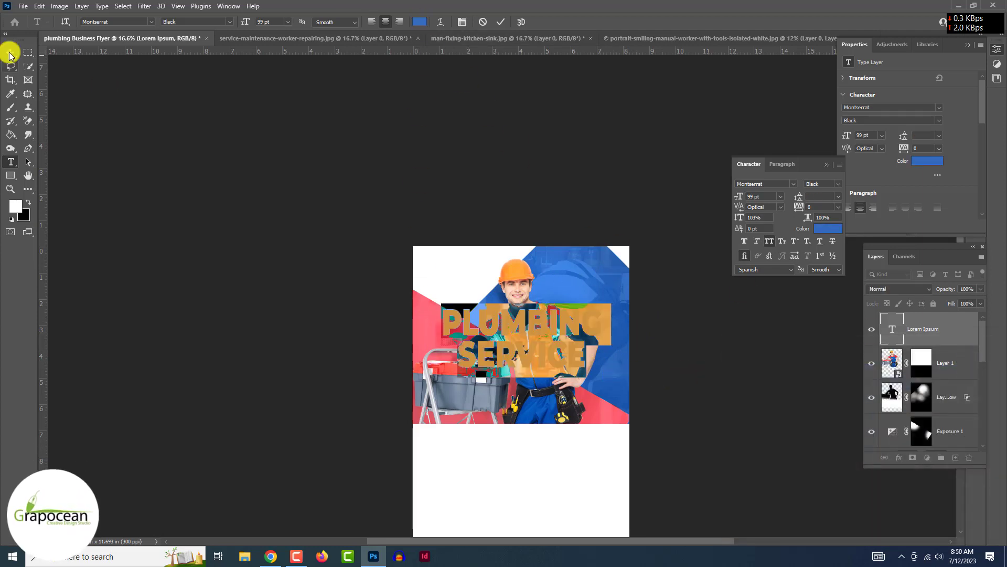
- Move the heading further down over the worker image
{"action": "left_click", "coordinate": [11, 53]}
{"action": "left_click_drag", "start_coordinate": [526, 350], "coordinate": [531, 378]}
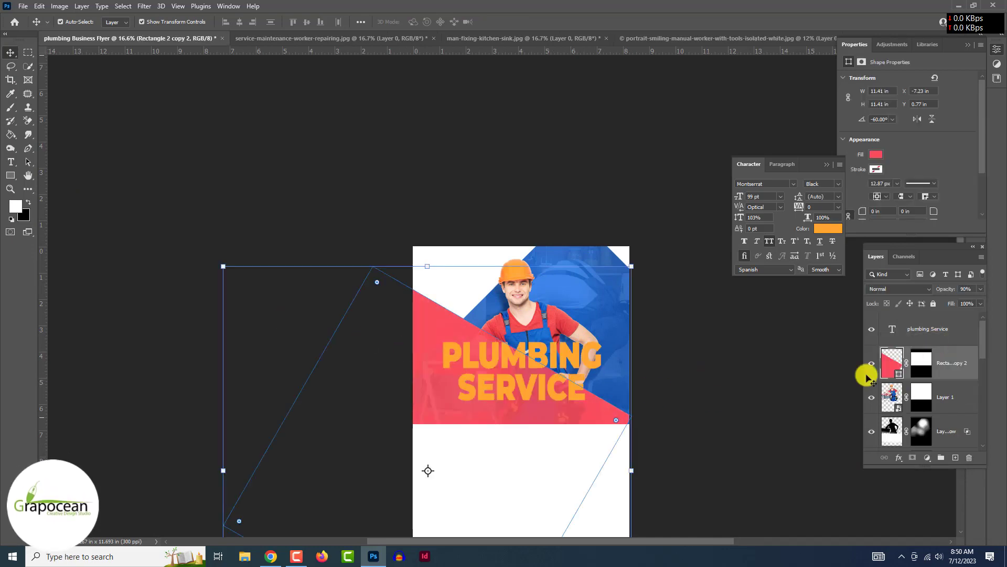
{"action": "left_click", "coordinate": [742, 434]}
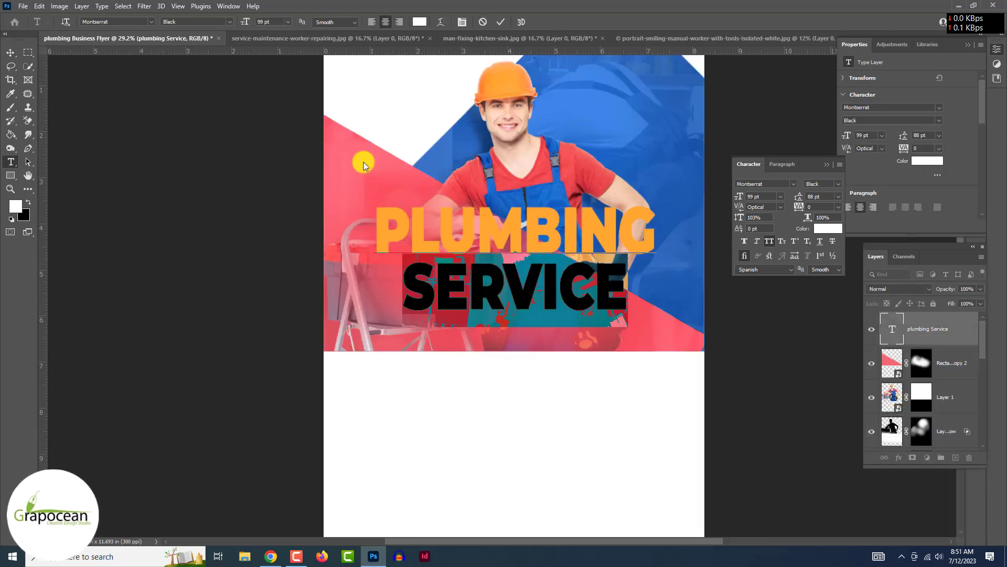
- Add a +1.33 Exposure layer with inverted mask and paint soft white brightening spots
{"action": "left_click", "coordinate": [927, 457]}
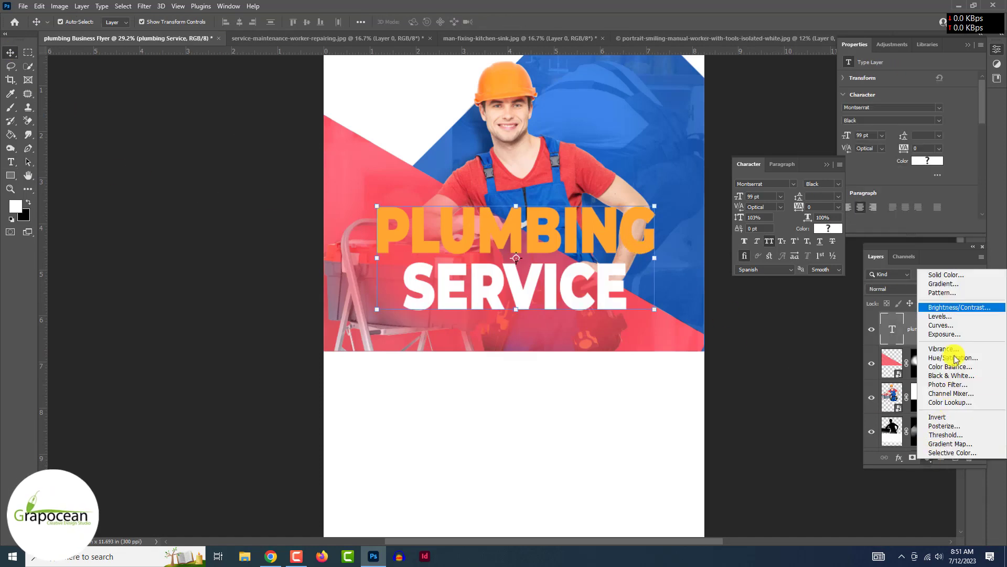
{"action": "left_click", "coordinate": [944, 349]}
{"action": "left_click_drag", "start_coordinate": [908, 102], "coordinate": [921, 105]}
{"action": "left_click", "coordinate": [921, 329]}
{"action": "key", "text": "ctrl+i"}
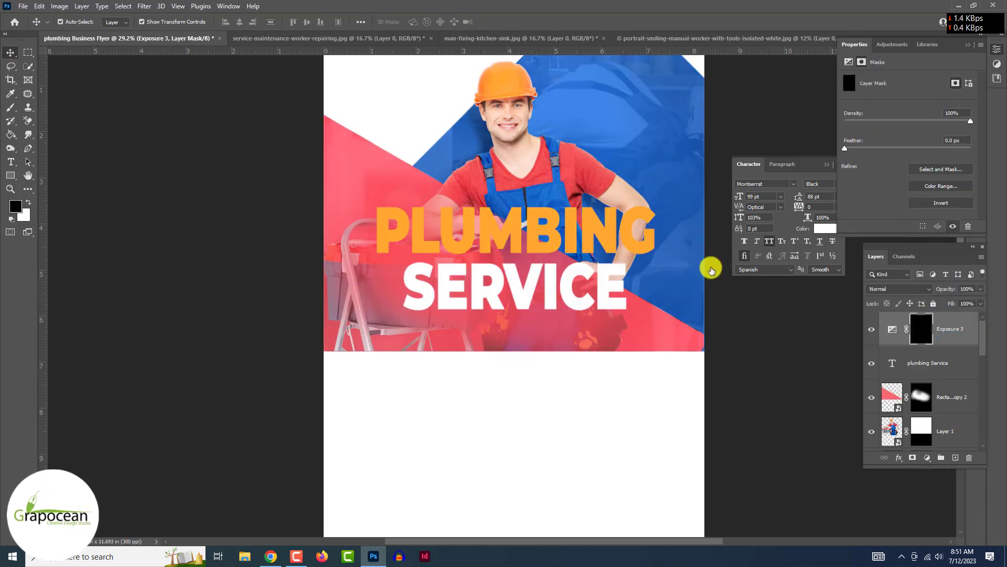
{"action": "left_click", "coordinate": [11, 107]}
{"action": "left_click", "coordinate": [494, 229]}
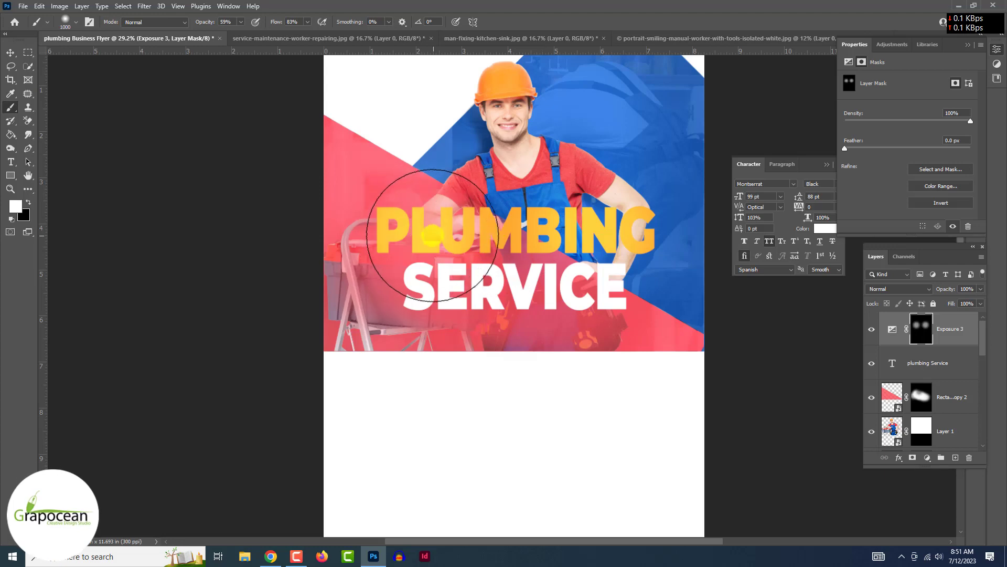
{"action": "scroll", "coordinate": [434, 234], "scroll_direction": "down", "scroll_amount": 2}
{"action": "key", "text": "x"}
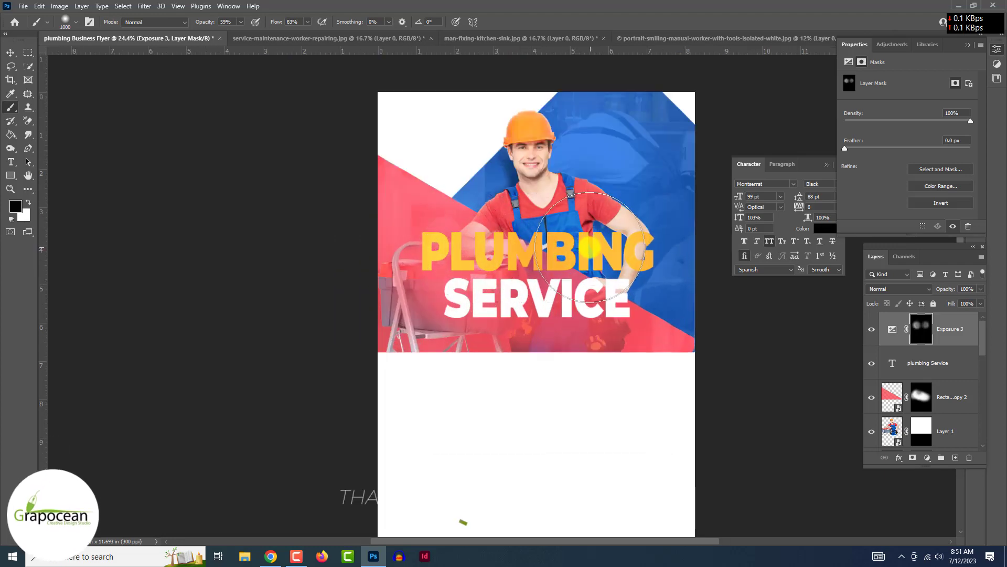
{"action": "scroll", "coordinate": [753, 307], "scroll_direction": "down", "scroll_amount": 3}
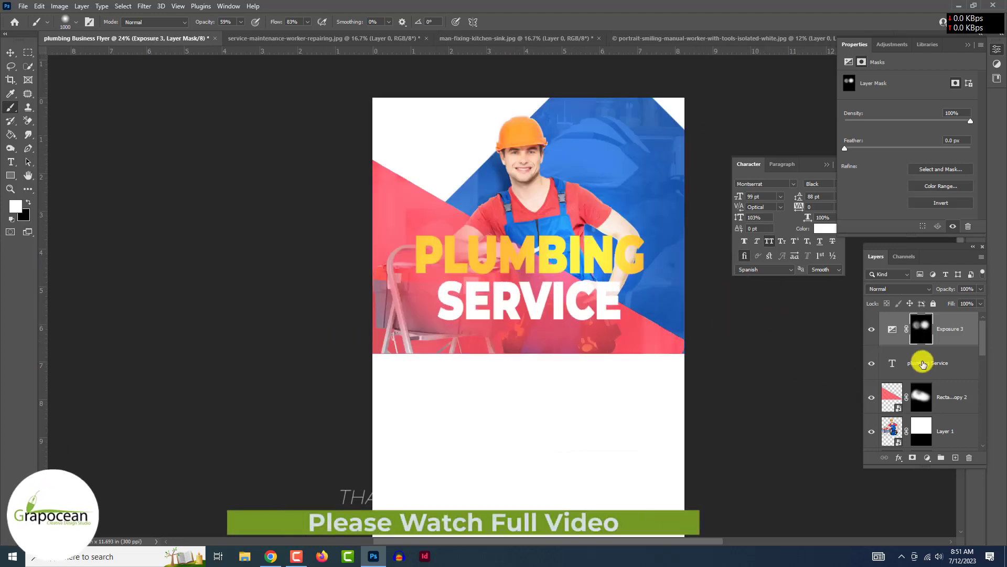
- Try blue and pink on PLUMBING, then cancel to keep it yellow
{"action": "left_click", "coordinate": [928, 362]}
{"action": "left_click", "coordinate": [11, 162]}
{"action": "left_click_drag", "start_coordinate": [353, 236], "coordinate": [705, 274]}
{"action": "left_click", "coordinate": [471, 255]}
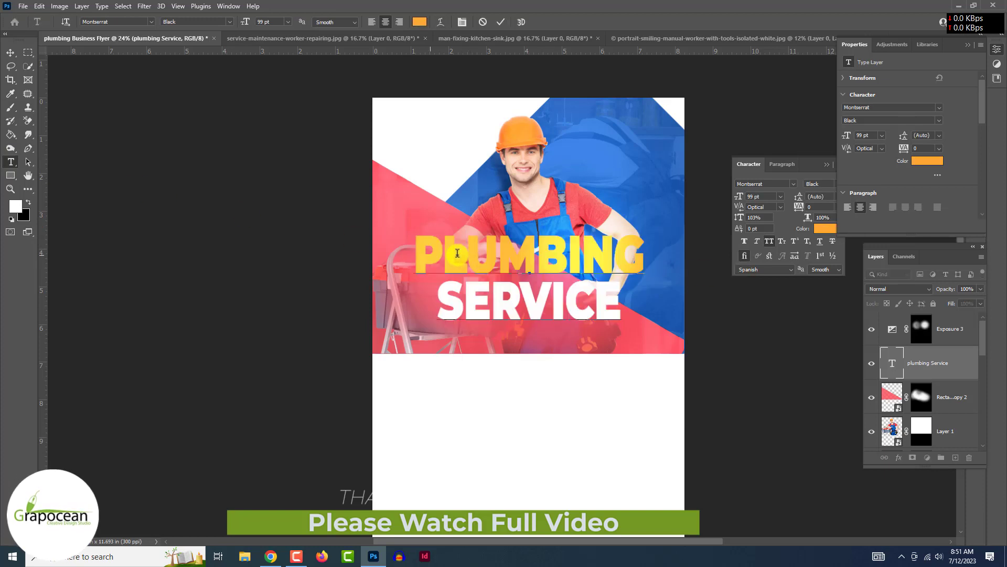
{"action": "left_click_drag", "start_coordinate": [417, 252], "coordinate": [683, 256]}
{"action": "left_click", "coordinate": [419, 22]}
{"action": "left_click", "coordinate": [658, 236]}
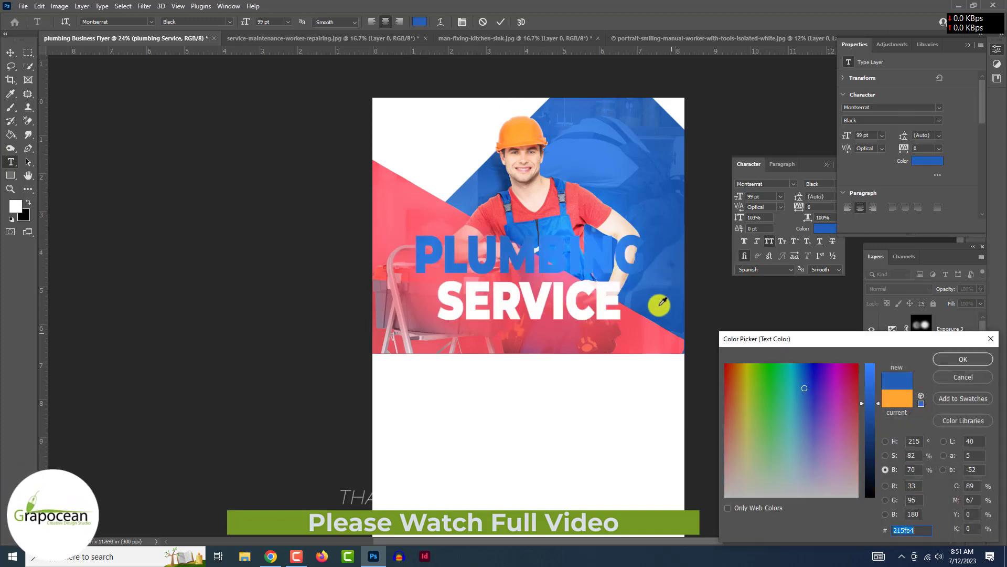
{"action": "left_click", "coordinate": [652, 328]}
{"action": "left_click", "coordinate": [966, 378]}
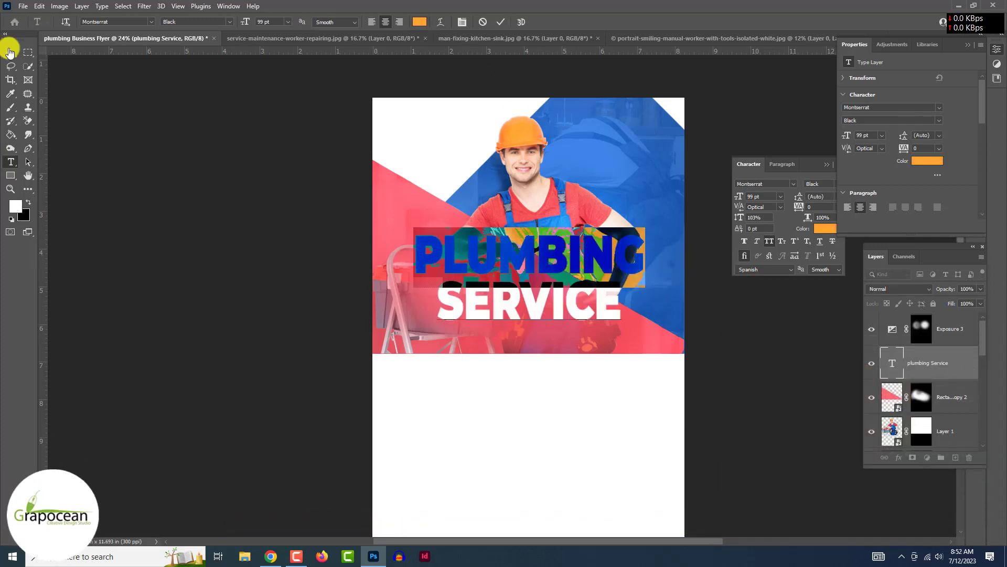
{"action": "left_click", "coordinate": [11, 53]}
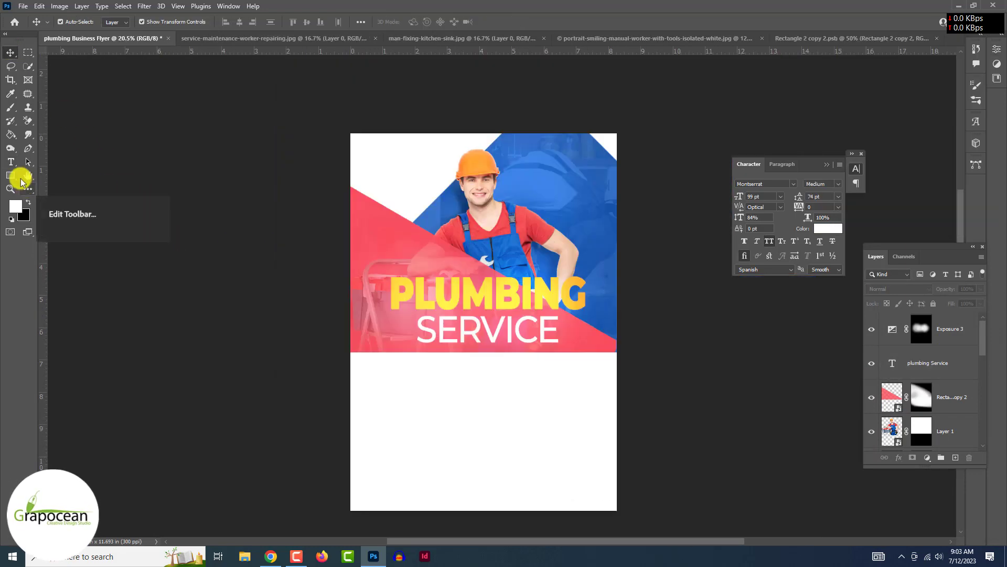
- Add a text layer reading WE PROVIDE BEST SERVICES above the heading
{"action": "left_click", "coordinate": [9, 164]}
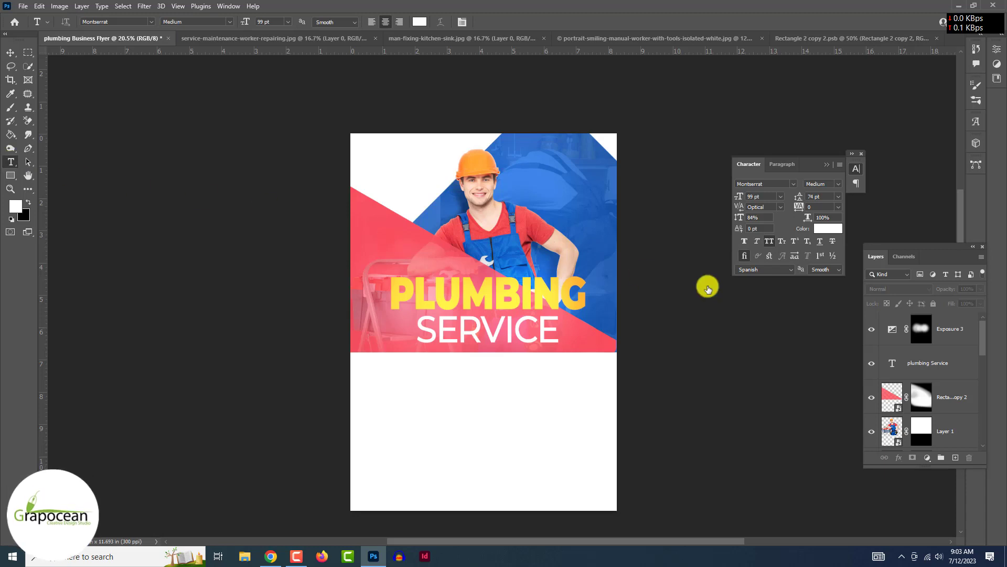
{"action": "left_click", "coordinate": [962, 332]}
{"action": "left_click", "coordinate": [460, 255]}
{"action": "type", "text": "WE"}
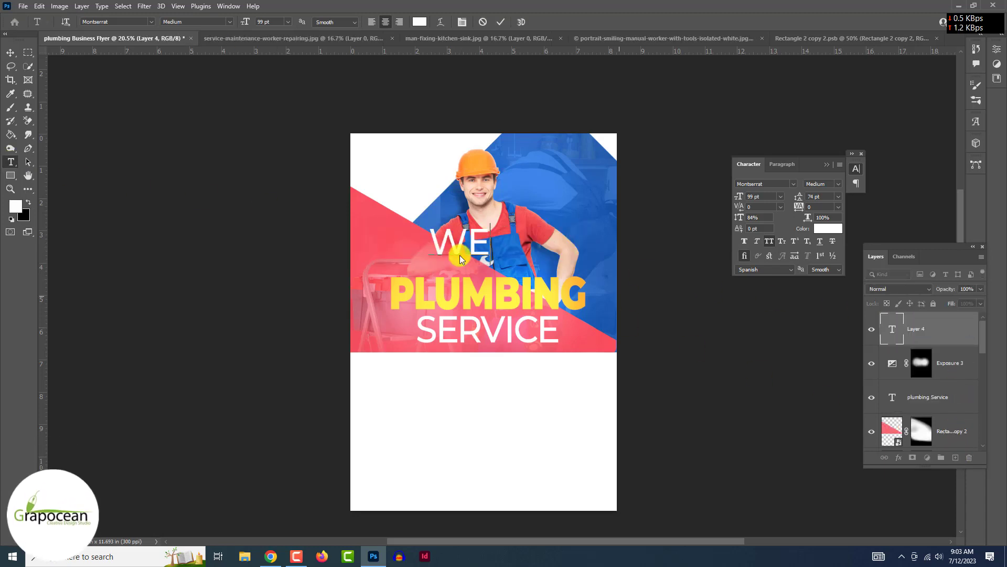
{"action": "type", "text": " PROVIDE B"}
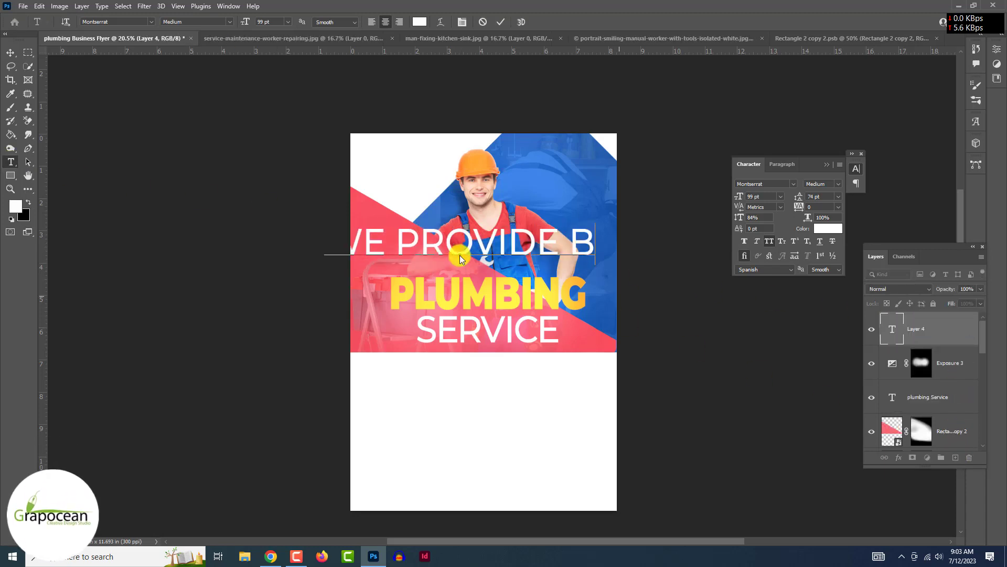
{"action": "type", "text": "EST SER"}
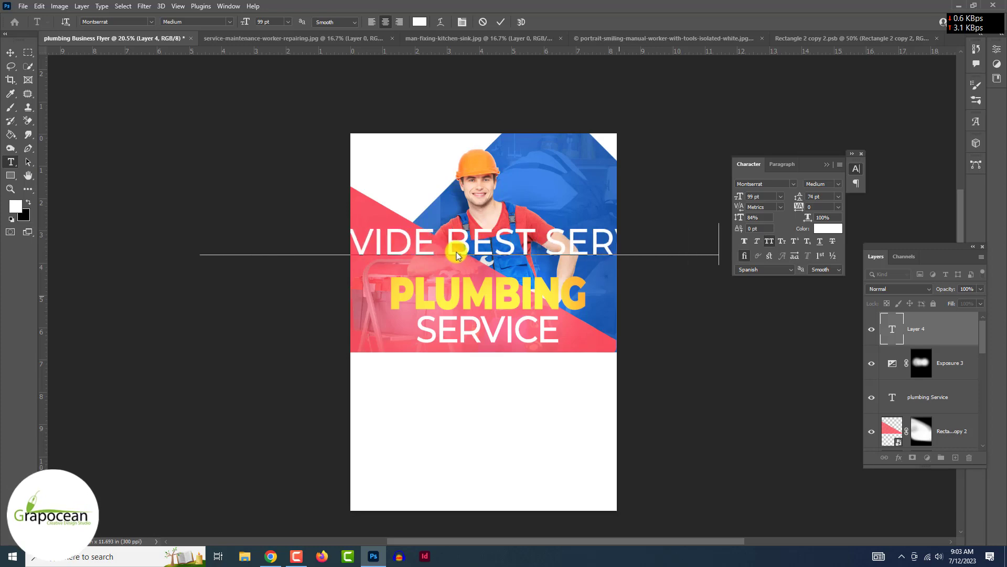
{"action": "type", "text": "VICES"}
- Style the caption text in Lora Regular at 35 pt
{"action": "key", "text": "ctrl+a"}
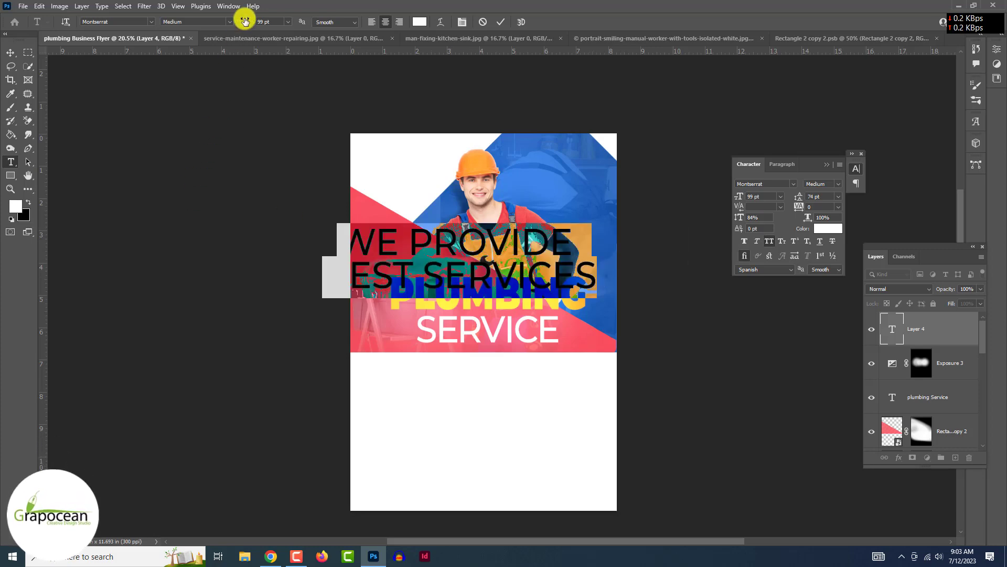
{"action": "left_click_drag", "start_coordinate": [243, 21], "coordinate": [218, 21]}
{"action": "left_click", "coordinate": [148, 22]}
{"action": "left_click", "coordinate": [142, 63]}
{"action": "left_click", "coordinate": [148, 21]}
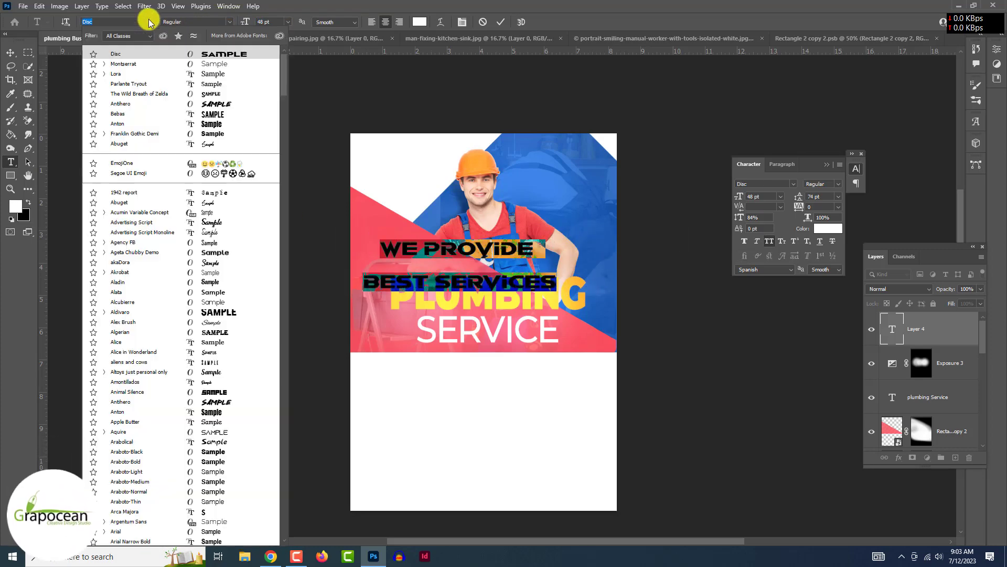
{"action": "left_click", "coordinate": [165, 78]}
{"action": "left_click_drag", "start_coordinate": [247, 22], "coordinate": [239, 22]}
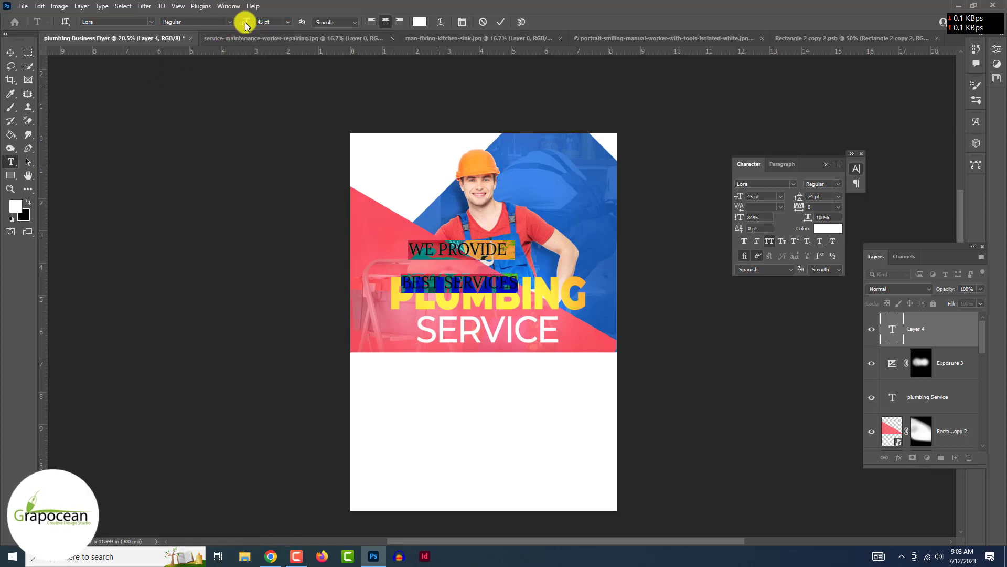
{"action": "left_click_drag", "start_coordinate": [734, 217], "coordinate": [728, 217]}
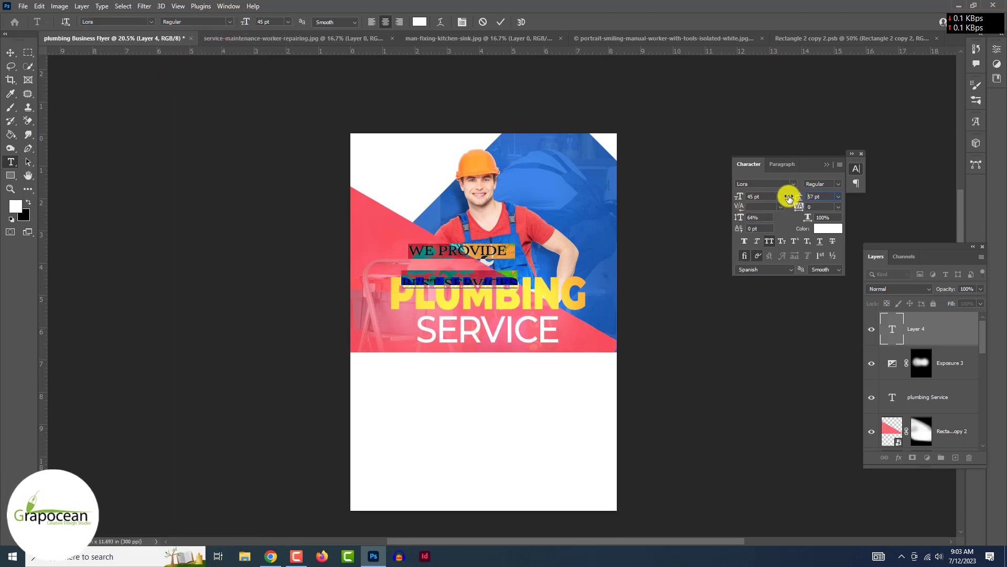
{"action": "mouse_move", "coordinate": [741, 217]}
{"action": "left_mouse_down"}
{"action": "mouse_move", "coordinate": [751, 217]}
{"action": "mouse_move", "coordinate": [735, 197]}
{"action": "left_mouse_up"}
- Commit the white caption and move it to the flyer's top-right
{"action": "key", "text": "ctrl+Return"}
{"action": "key", "text": "v"}
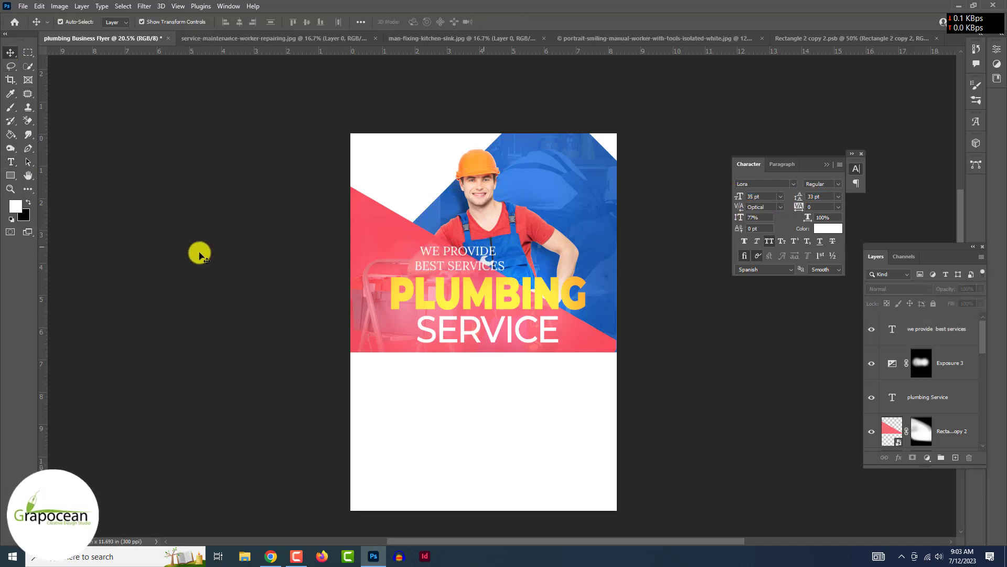
{"action": "left_click_drag", "start_coordinate": [473, 267], "coordinate": [567, 186]}
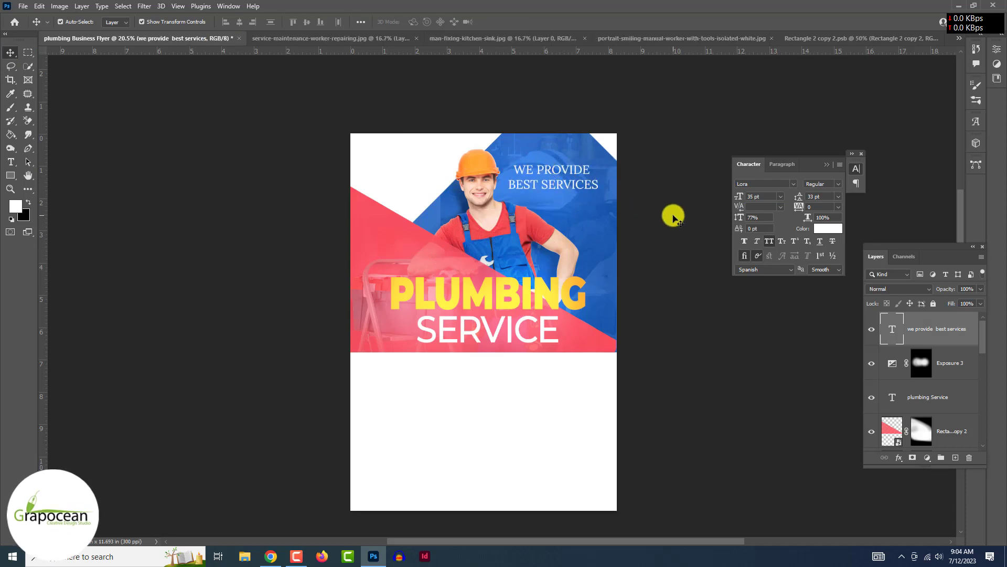
- Draw a tall black rectangle at the flyer's lower right
{"action": "left_click", "coordinate": [674, 216]}
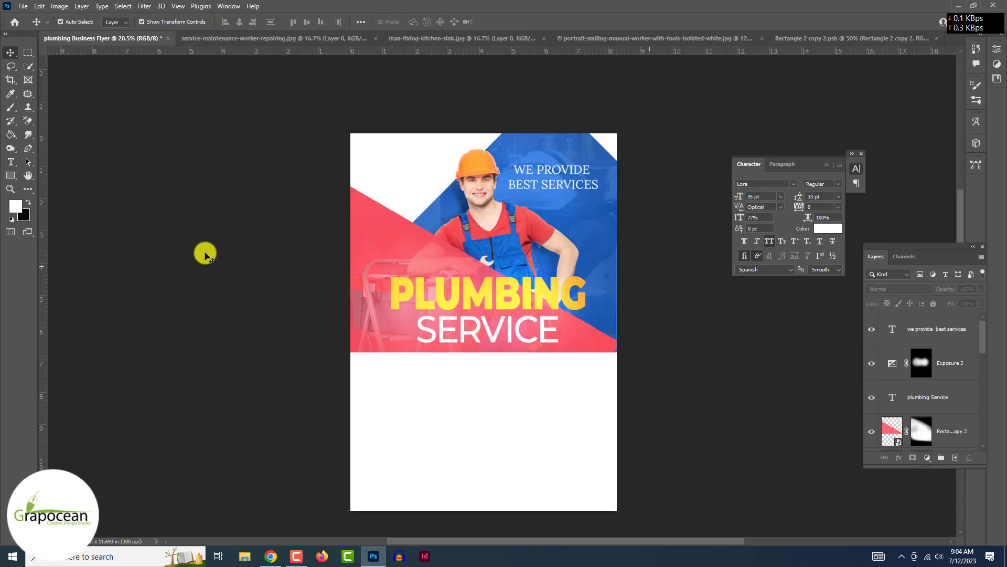
{"action": "right_click", "coordinate": [11, 176]}
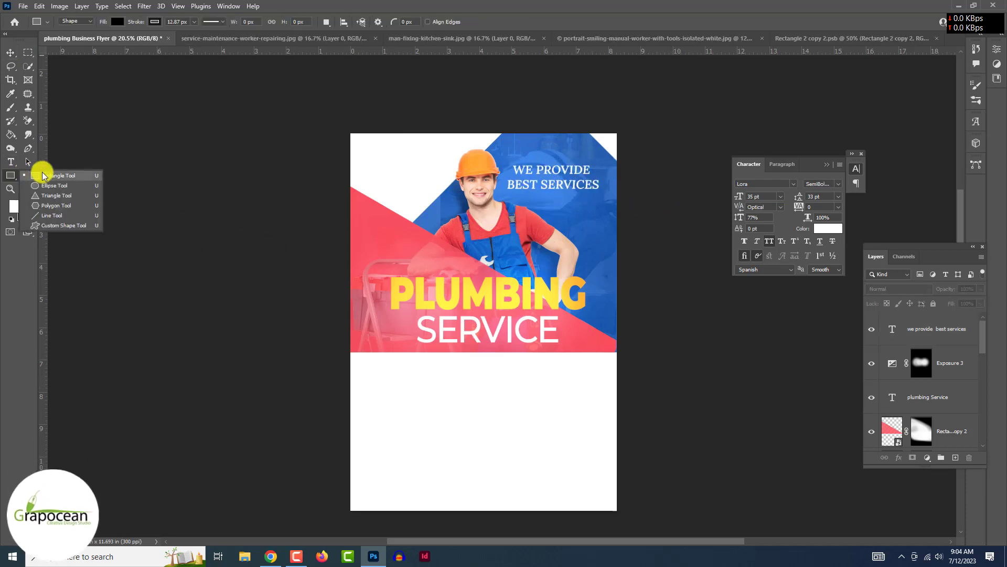
{"action": "left_click", "coordinate": [58, 175]}
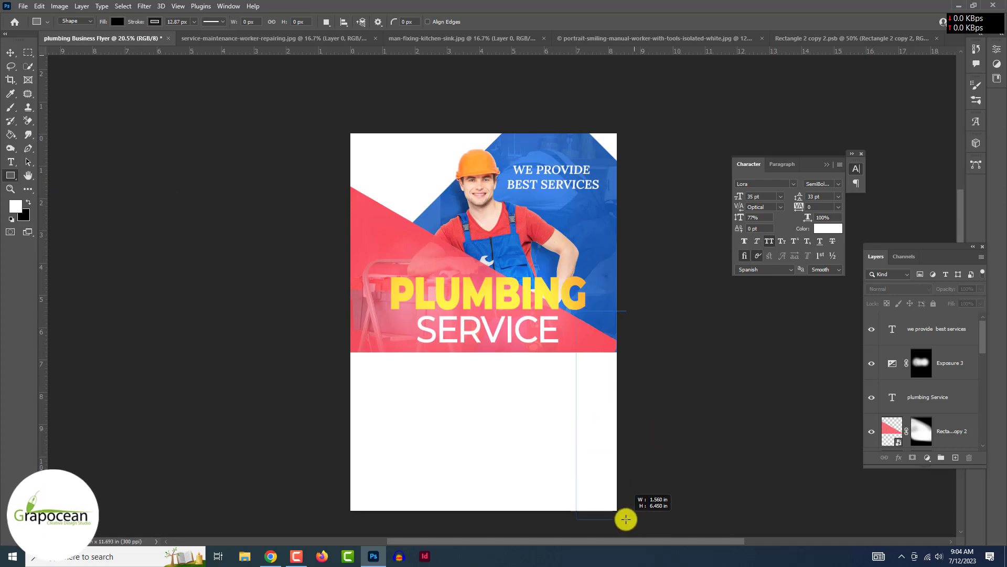
{"action": "left_click_drag", "start_coordinate": [650, 445], "coordinate": [620, 521]}
- Rotate and enlarge the black rectangle into a long diagonal band across the page
{"action": "key", "text": "v"}
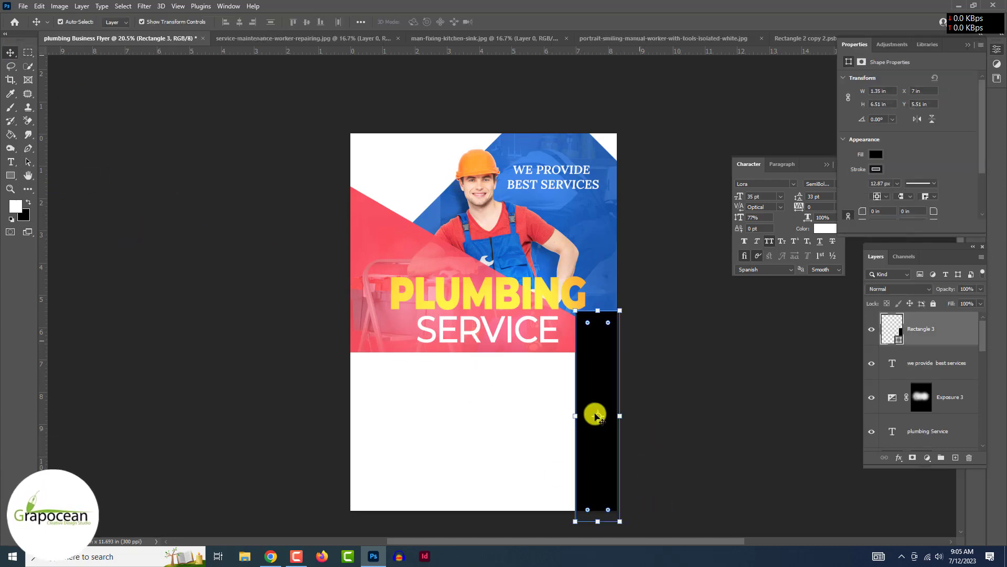
{"action": "key", "text": "ctrl+t"}
{"action": "left_click_drag", "start_coordinate": [627, 336], "coordinate": [653, 367]}
{"action": "left_click_drag", "start_coordinate": [597, 408], "coordinate": [540, 400]}
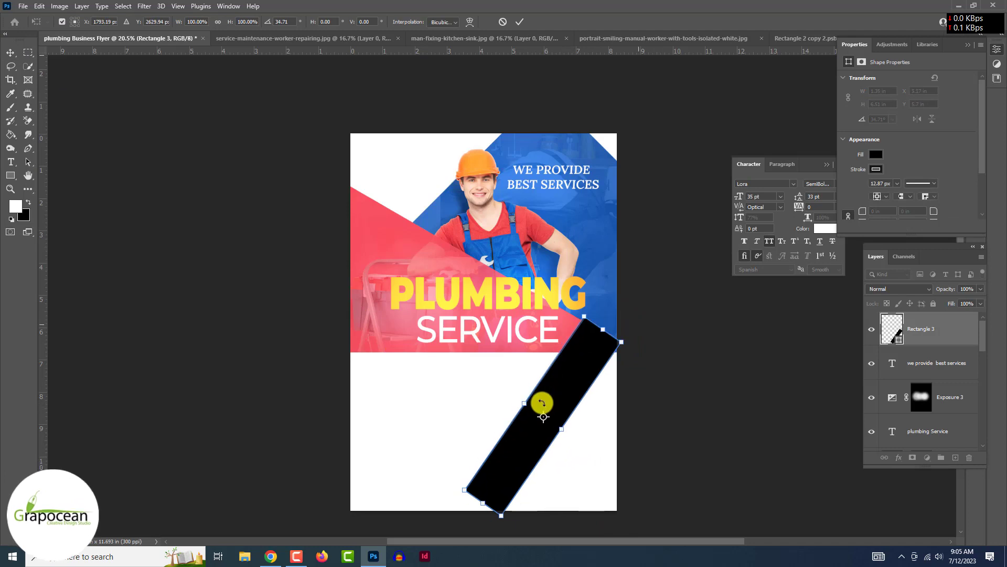
{"action": "left_click_drag", "start_coordinate": [621, 341], "coordinate": [654, 281]}
{"action": "mouse_move", "coordinate": [543, 409]}
{"action": "left_mouse_down"}
{"action": "mouse_move", "coordinate": [536, 477]}
{"action": "mouse_move", "coordinate": [560, 471]}
{"action": "mouse_move", "coordinate": [515, 452]}
{"action": "left_mouse_up"}
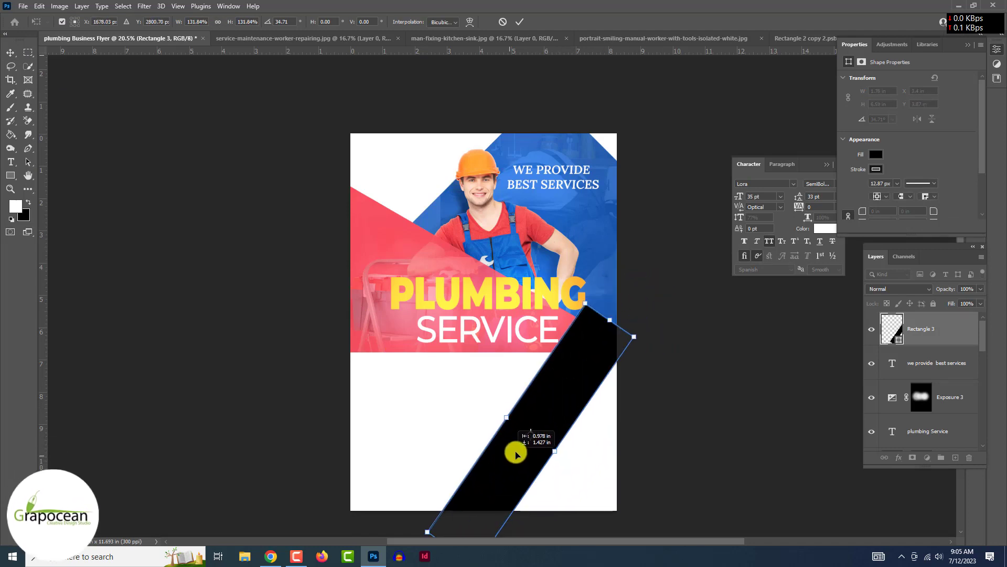
{"action": "left_click_drag", "start_coordinate": [682, 351], "coordinate": [679, 243]}
{"action": "left_click_drag", "start_coordinate": [583, 366], "coordinate": [576, 380]}
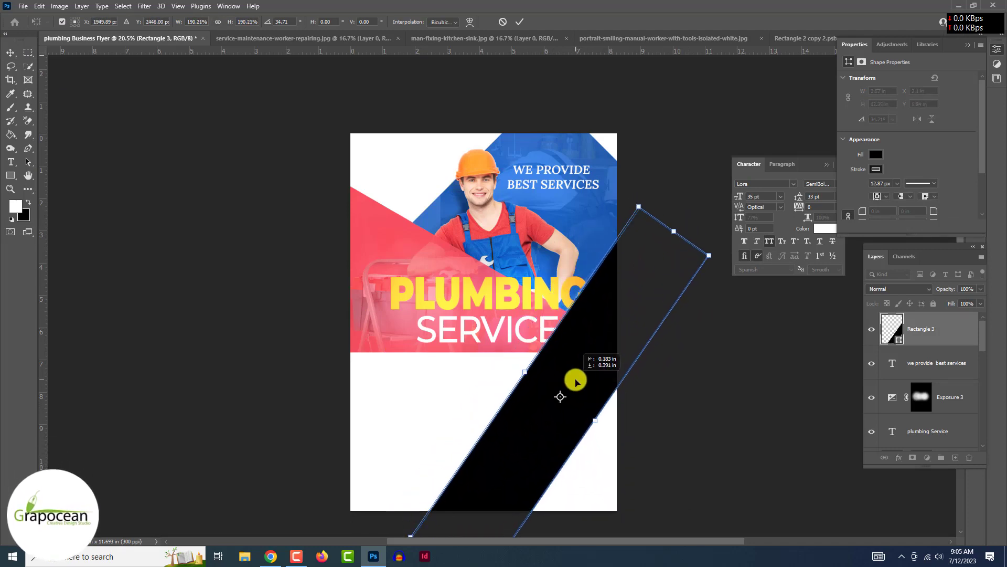
{"action": "left_click", "coordinate": [520, 21]}
- Move the Rectangle 3 layer beneath the pink shape layer
{"action": "mouse_move", "coordinate": [924, 328]}
{"action": "left_mouse_down"}
{"action": "mouse_move", "coordinate": [949, 540]}
{"action": "mouse_move", "coordinate": [937, 350]}
{"action": "left_mouse_up"}
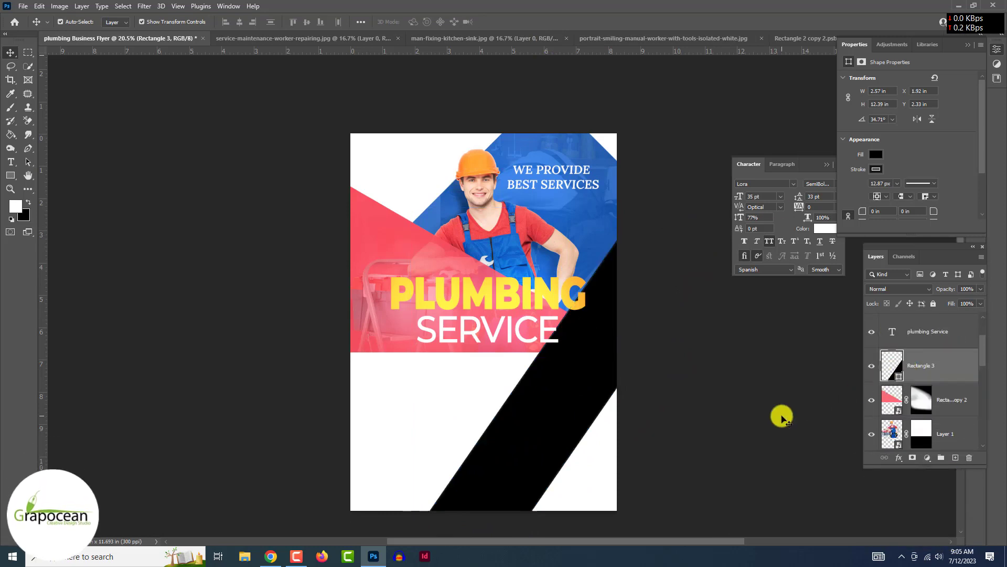
{"action": "left_click", "coordinate": [782, 414]}
{"action": "left_click_drag", "start_coordinate": [942, 413], "coordinate": [942, 417]}
{"action": "scroll", "coordinate": [775, 432], "scroll_direction": "down", "scroll_amount": 3}
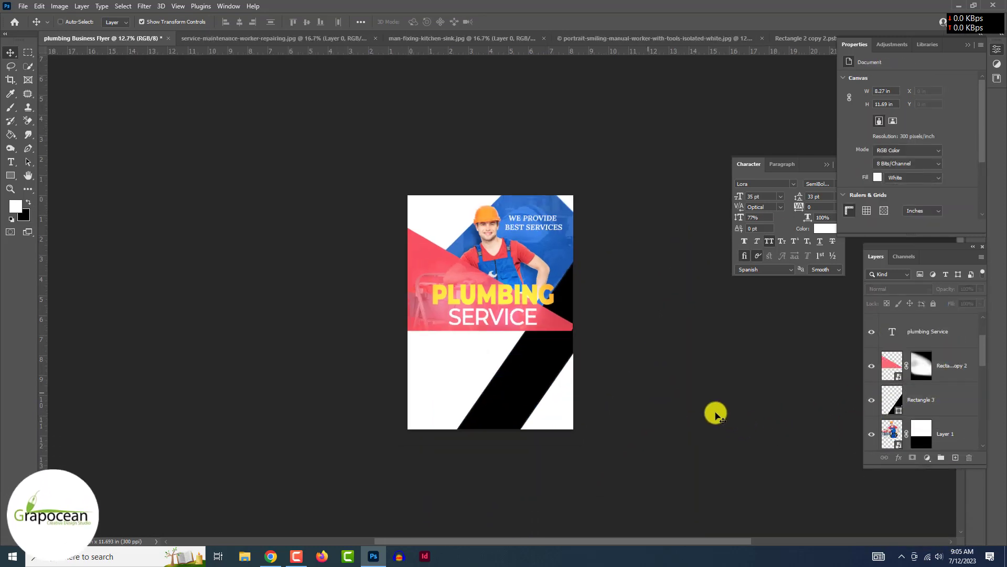
{"action": "scroll", "coordinate": [715, 412], "scroll_direction": "up", "scroll_amount": 2}
- Reshape the band narrower, rotate it to about 41°, and lengthen it toward the bottom-left
{"action": "left_click_drag", "start_coordinate": [523, 389], "coordinate": [431, 400]}
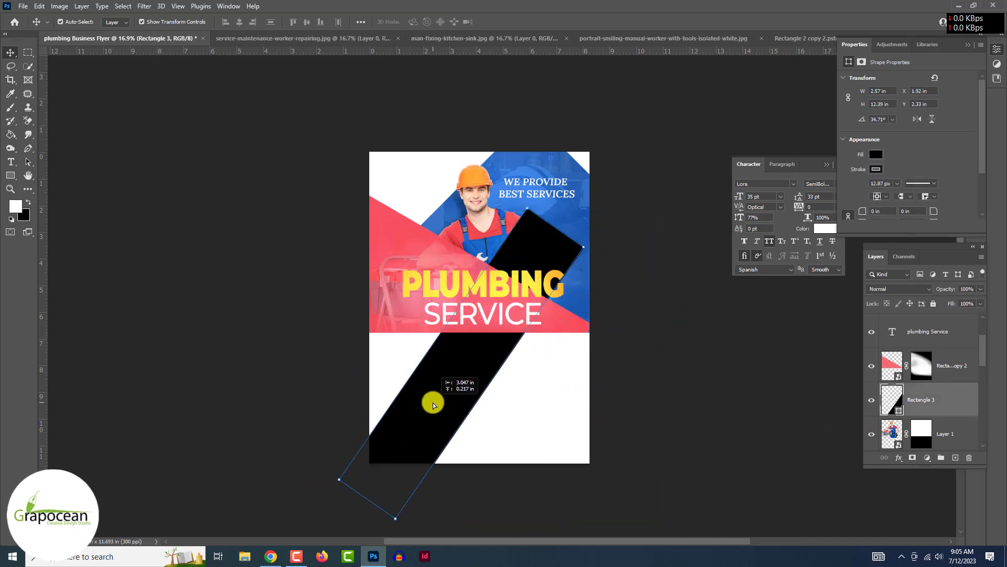
{"action": "key", "text": "u"}
{"action": "left_click_drag", "start_coordinate": [555, 228], "coordinate": [604, 149]}
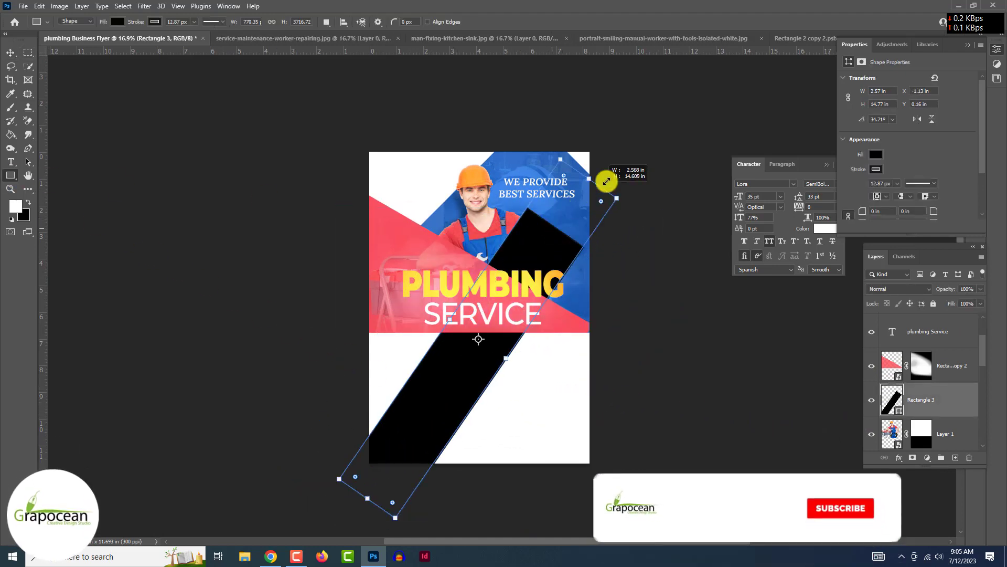
{"action": "left_click_drag", "start_coordinate": [464, 300], "coordinate": [488, 319]}
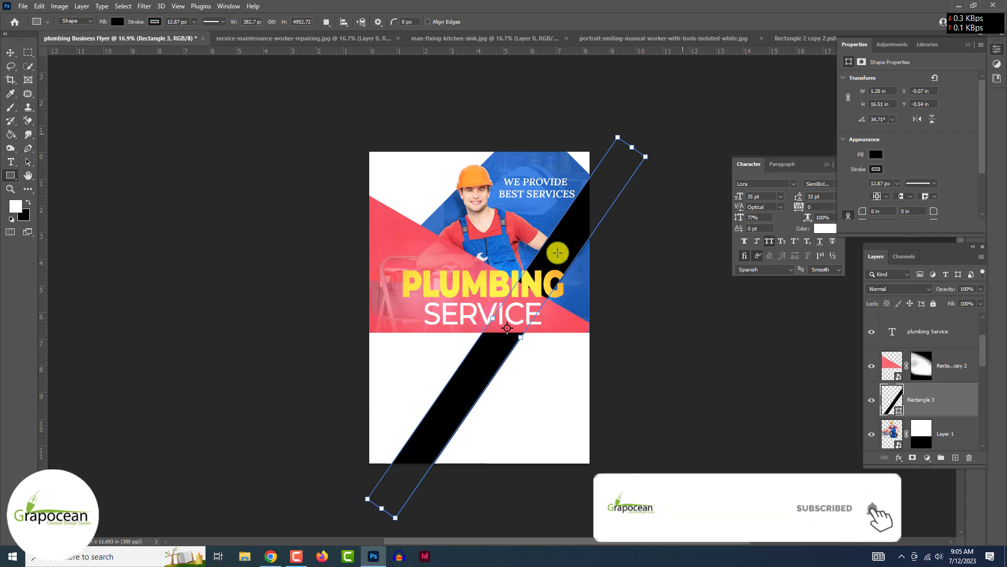
{"action": "left_click_drag", "start_coordinate": [654, 153], "coordinate": [666, 178]}
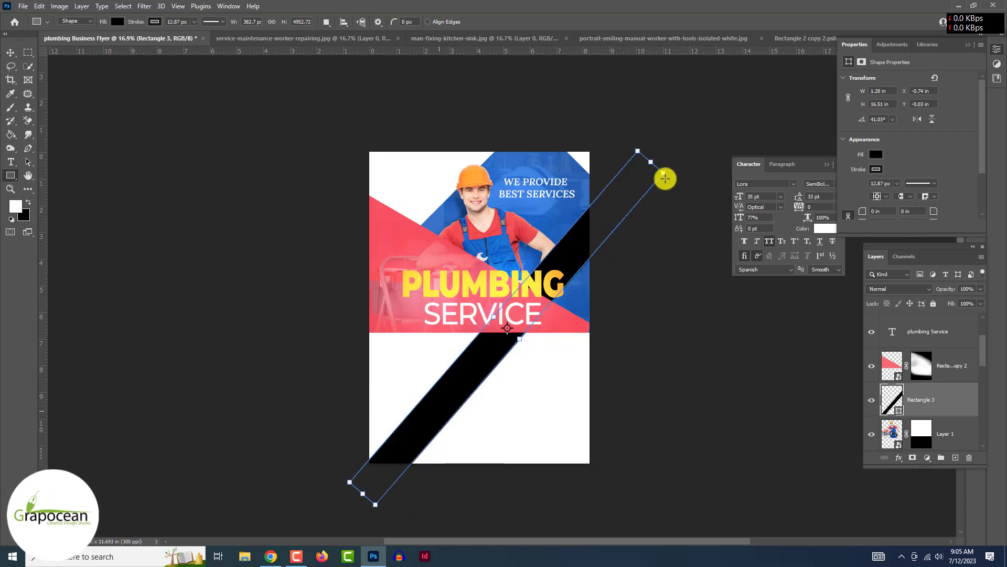
{"action": "left_click_drag", "start_coordinate": [456, 344], "coordinate": [372, 475]}
{"action": "mouse_move", "coordinate": [525, 329]}
{"action": "left_mouse_down"}
{"action": "mouse_move", "coordinate": [563, 362]}
{"action": "mouse_move", "coordinate": [512, 336]}
{"action": "left_mouse_up"}
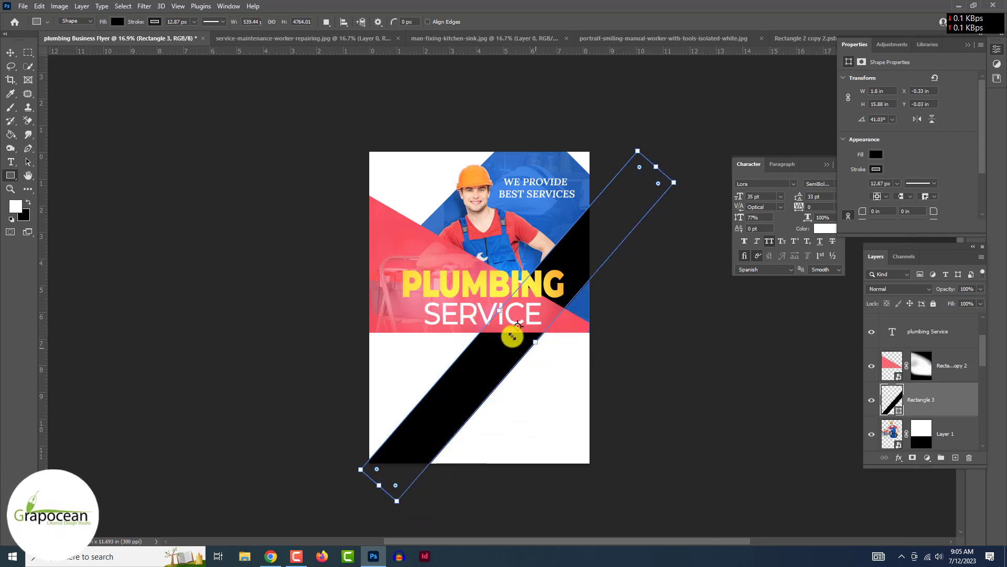
{"action": "left_click", "coordinate": [10, 52]}
{"action": "left_click", "coordinate": [81, 181]}
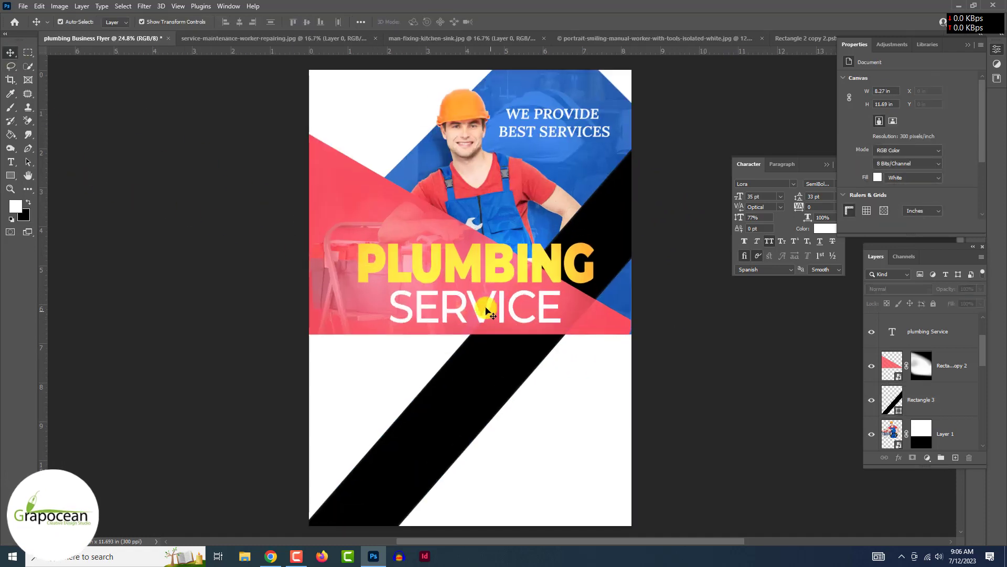
- Recolour the black band with the flyer's sampled blue
{"action": "key", "text": "ctrl+plus"}
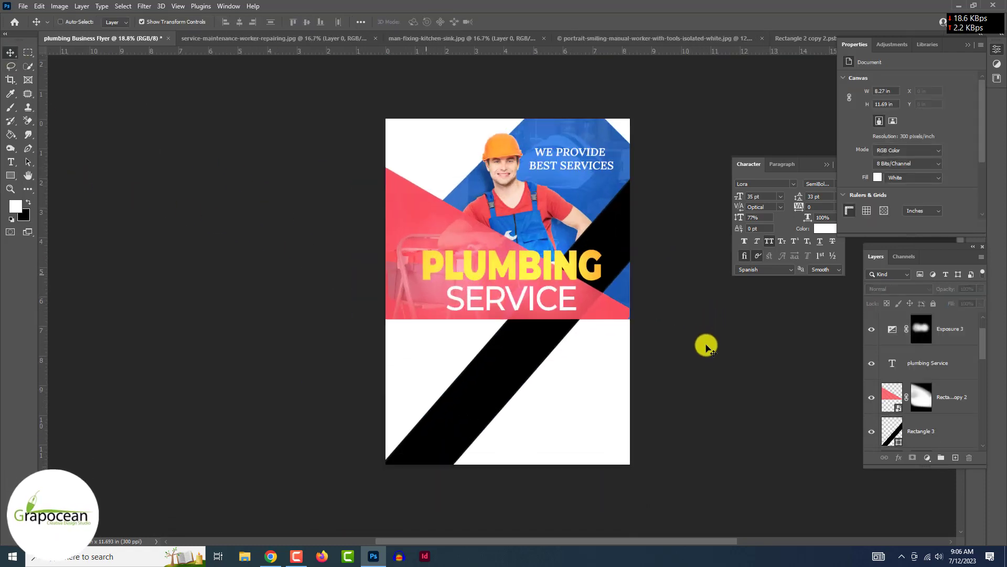
{"action": "key", "text": "ctrl+plus"}
{"action": "left_click", "coordinate": [537, 389], "text": "ctrl"}
{"action": "double_click", "coordinate": [901, 433]}
{"action": "left_click", "coordinate": [656, 164]}
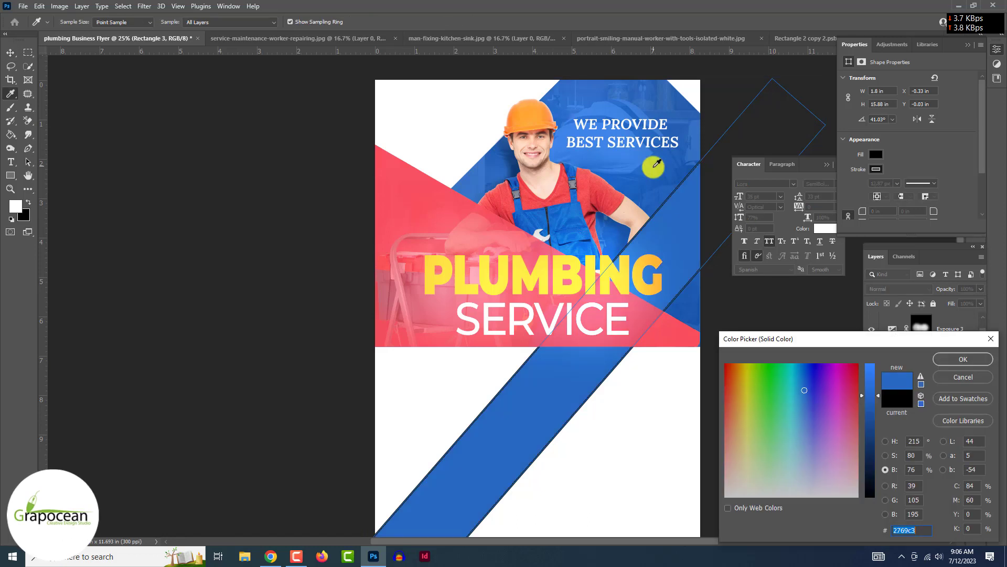
{"action": "left_click", "coordinate": [963, 360]}
{"action": "left_click", "coordinate": [11, 176]}
{"action": "left_click", "coordinate": [118, 21]}
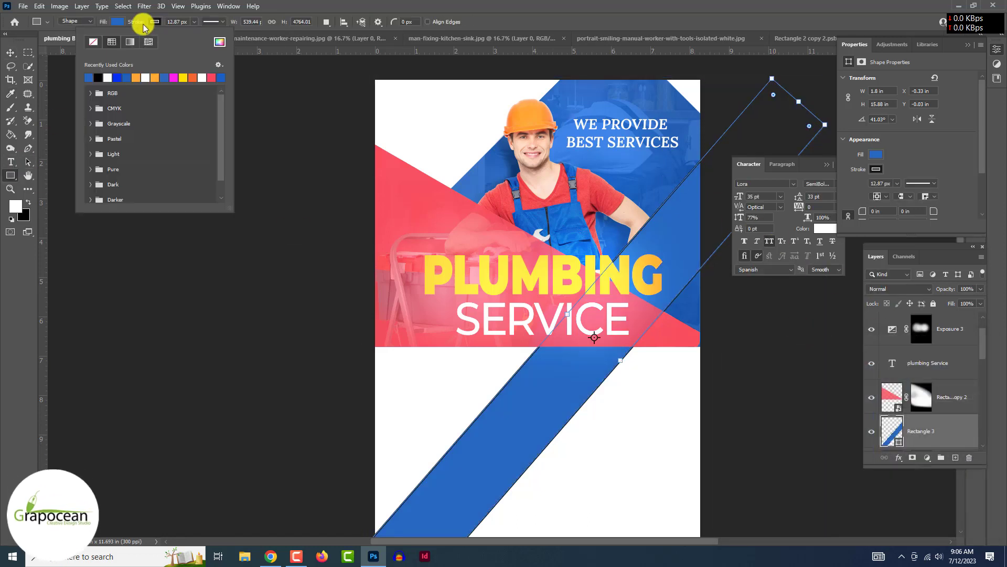
{"action": "left_click", "coordinate": [11, 52]}
- Scale both blue stripe layers to 63% and move them up and left
{"action": "key", "text": "ctrl+minus"}
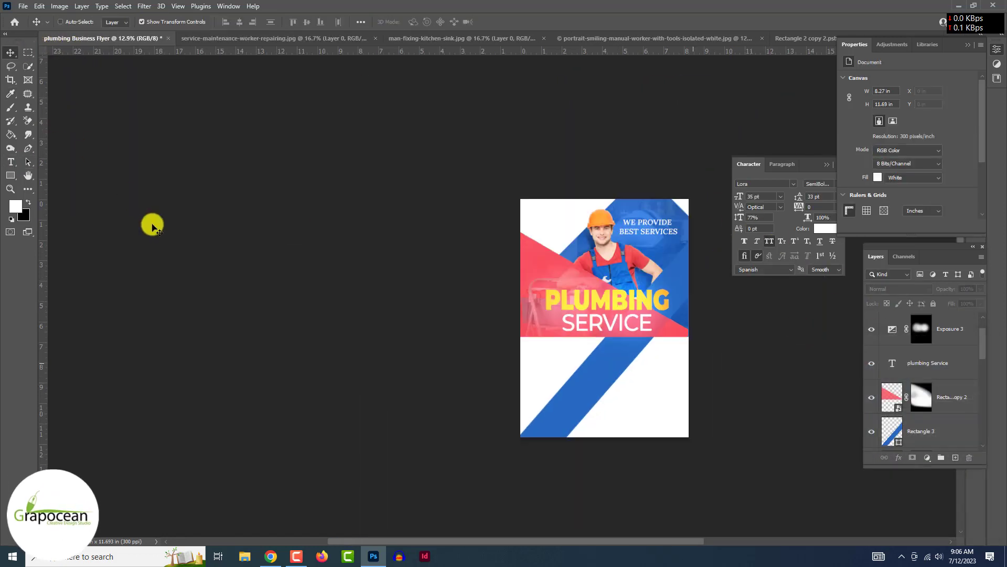
{"action": "key", "text": "ctrl+plus"}
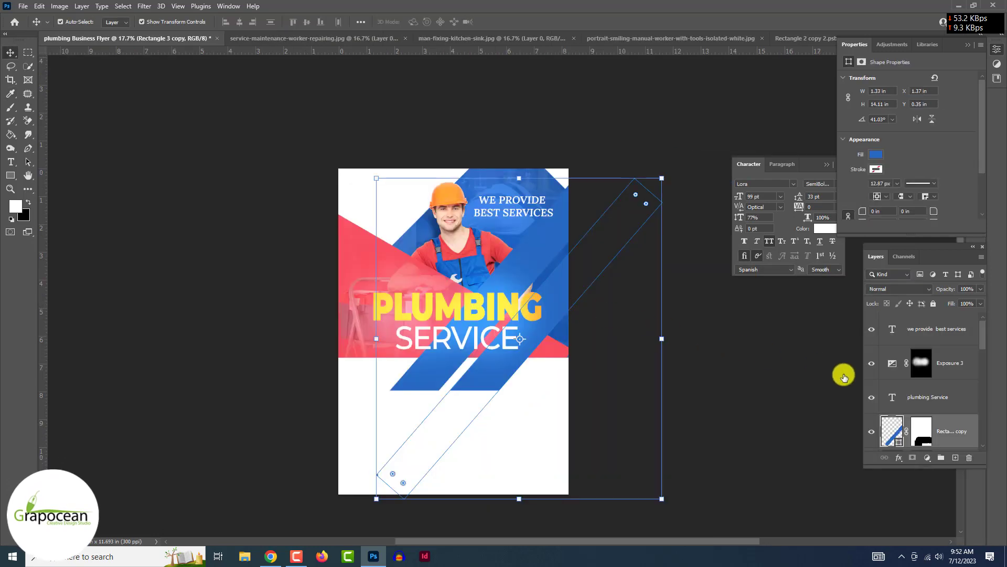
{"action": "scroll", "coordinate": [924, 378], "scroll_direction": "down", "scroll_amount": 2}
{"action": "left_click", "coordinate": [945, 397], "text": "shift"}
{"action": "key", "text": "ctrl+t"}
{"action": "mouse_move", "coordinate": [662, 339]}
{"action": "left_mouse_down"}
{"action": "mouse_move", "coordinate": [530, 332]}
{"action": "mouse_move", "coordinate": [455, 316]}
{"action": "mouse_move", "coordinate": [484, 316]}
{"action": "left_mouse_up"}
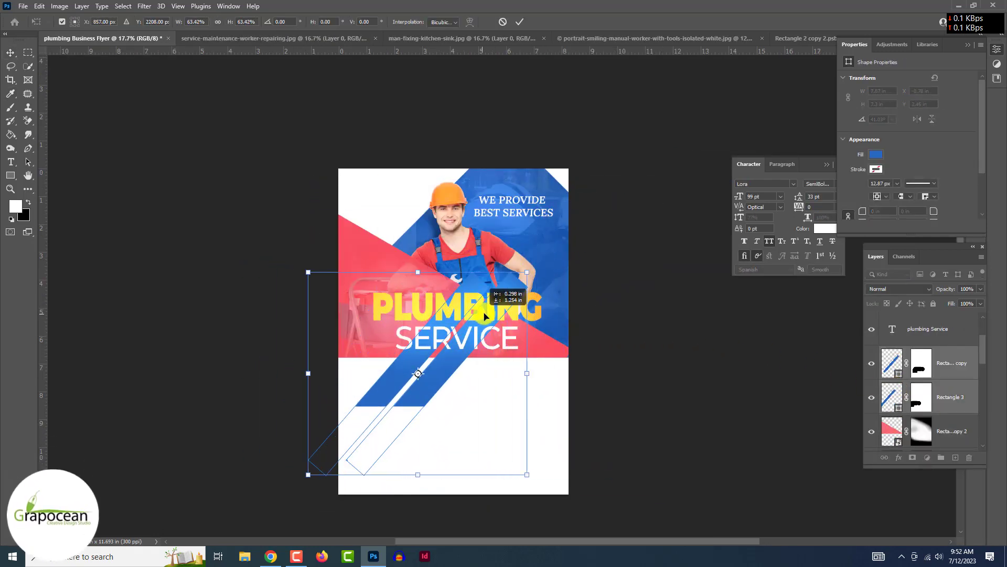
{"action": "key", "text": "Return"}
{"action": "left_click", "coordinate": [598, 195]}
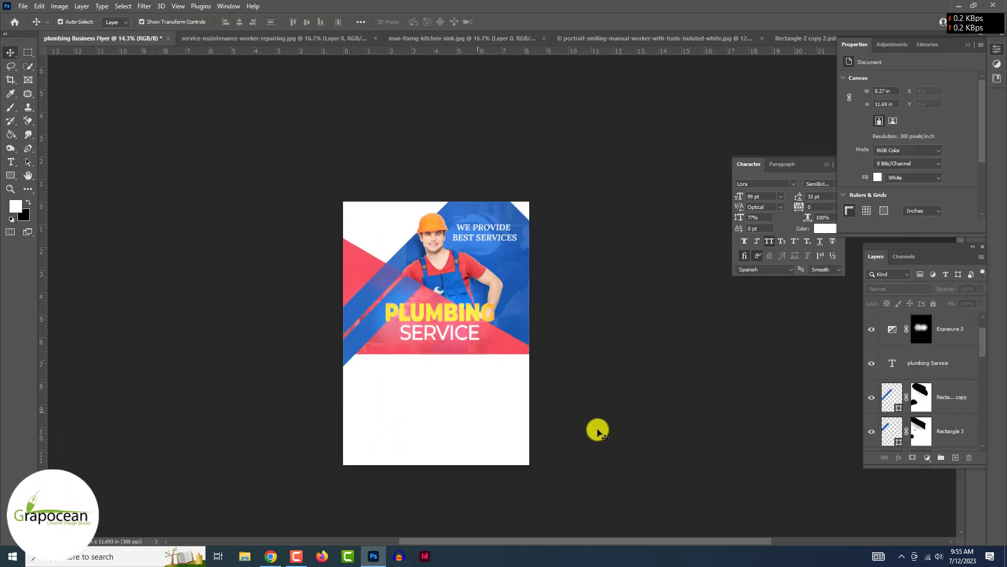
- Select the WE PROVIDE BEST SERVICES text layer
{"action": "scroll", "coordinate": [598, 432], "scroll_direction": "up", "scroll_amount": 1}
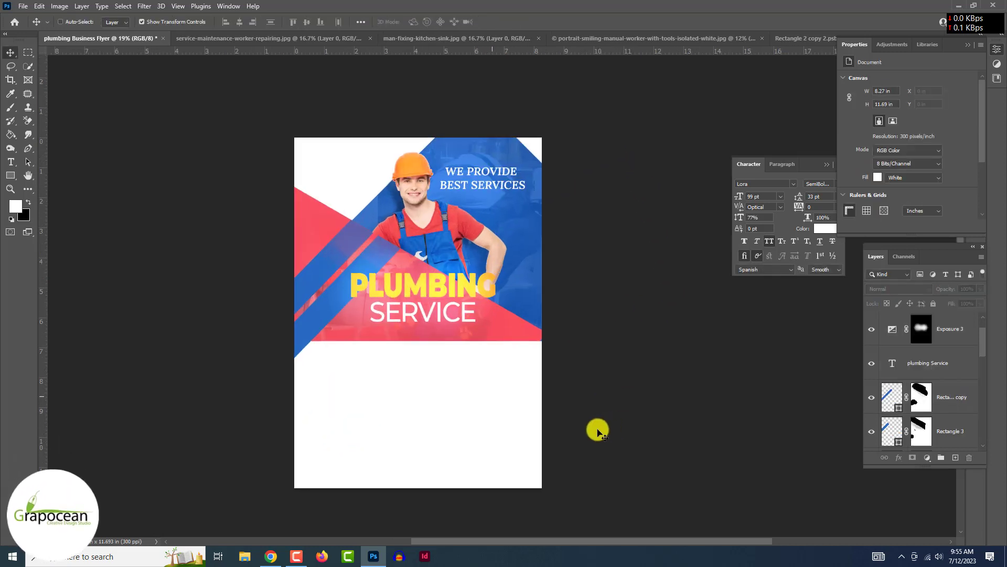
{"action": "scroll", "coordinate": [861, 363], "scroll_direction": "up", "scroll_amount": 1}
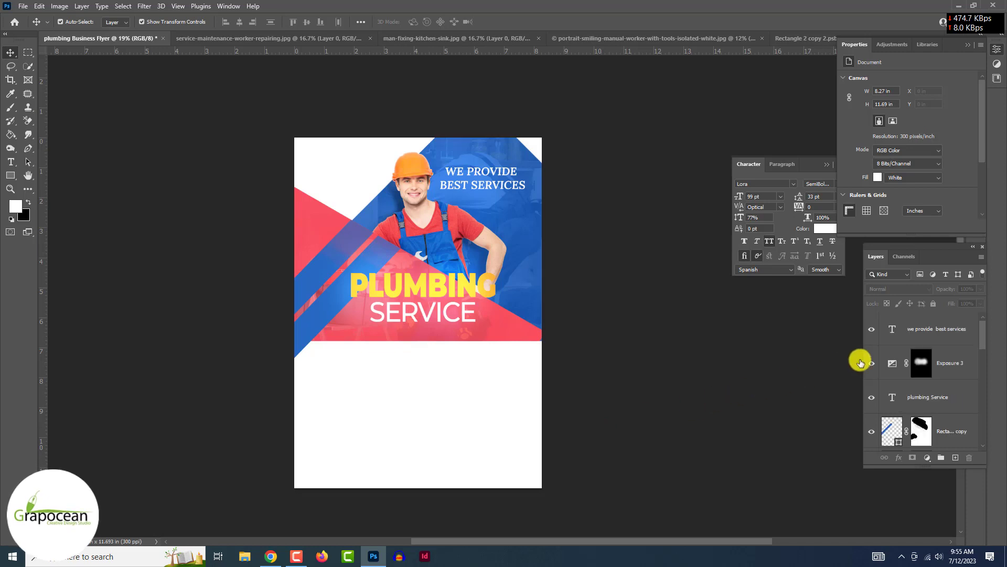
{"action": "left_click", "coordinate": [956, 337]}
- Draw a black rectangle, Rectangle 4, over the flyer's lower half
{"action": "right_click", "coordinate": [10, 178]}
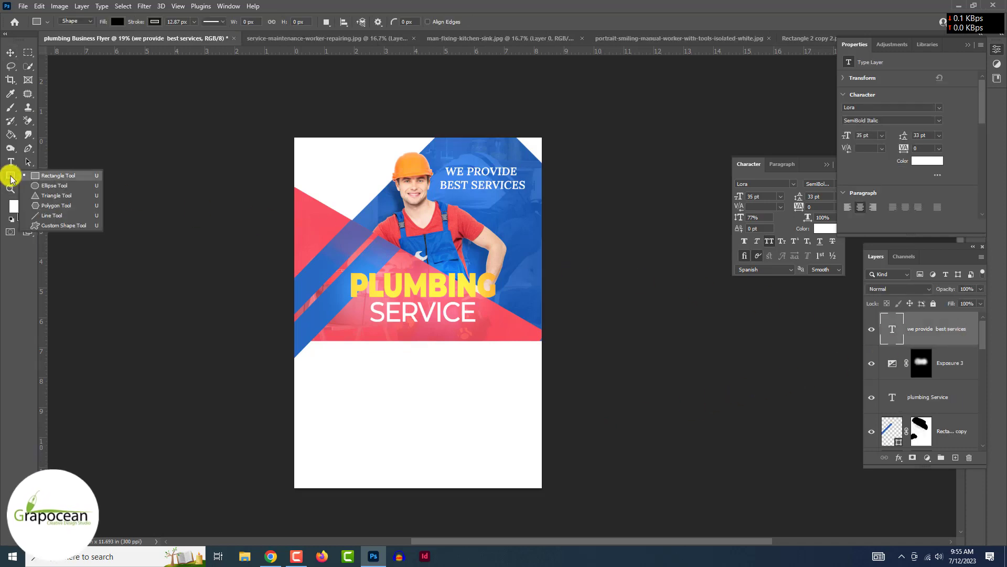
{"action": "left_click", "coordinate": [44, 178]}
{"action": "left_click_drag", "start_coordinate": [276, 263], "coordinate": [552, 495]}
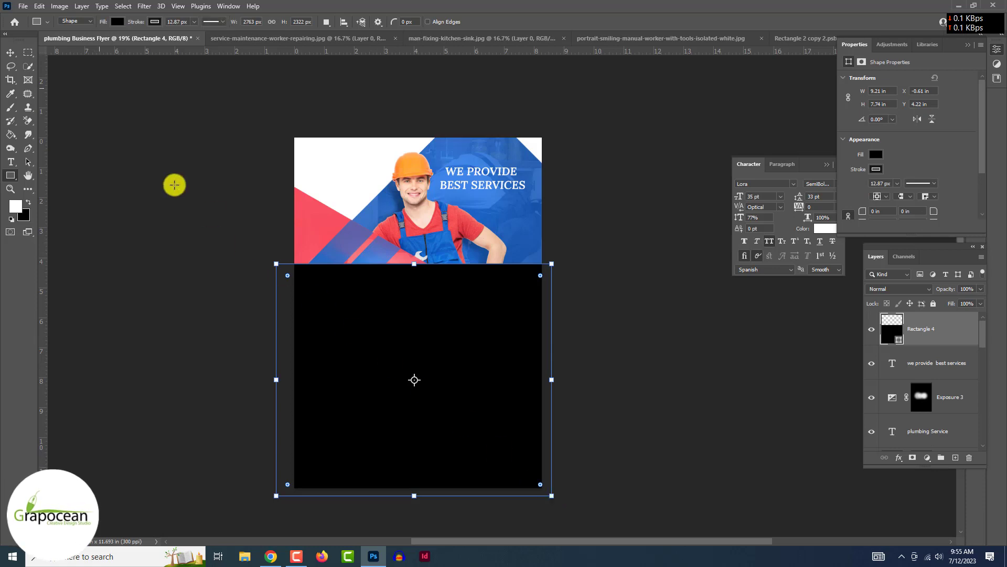
{"action": "left_click", "coordinate": [10, 52]}
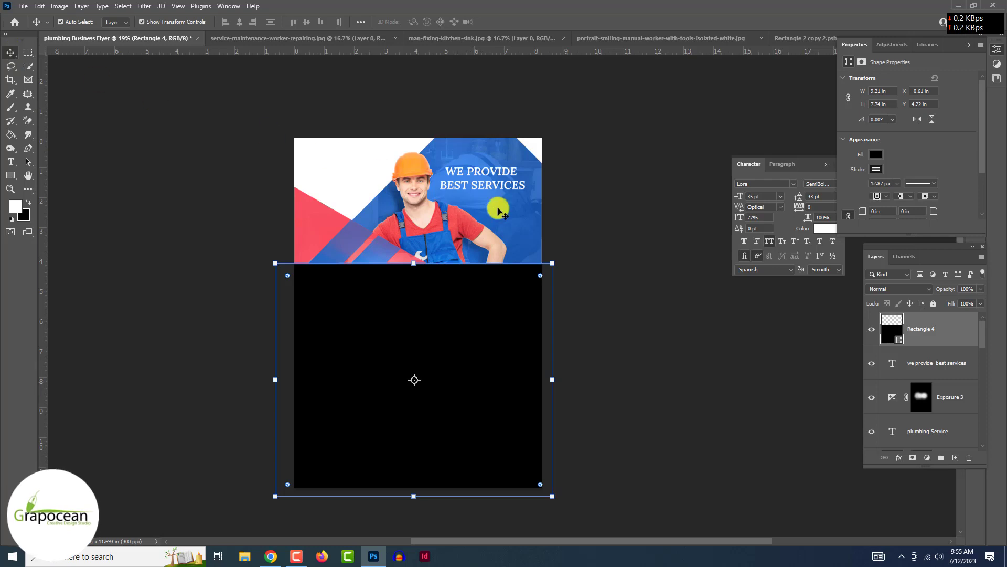
{"action": "left_click", "coordinate": [609, 308]}
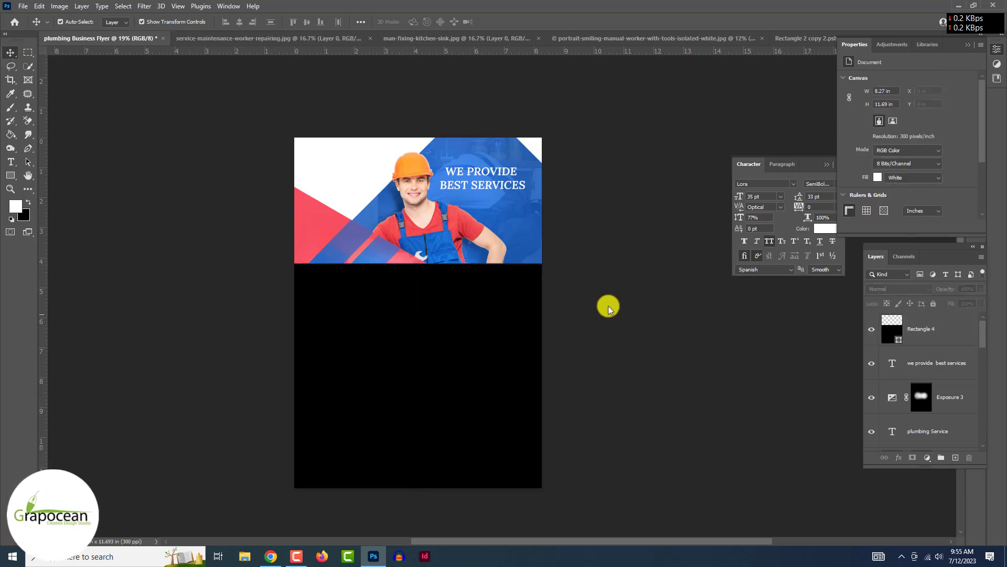
{"action": "left_click", "coordinate": [916, 330]}
{"action": "left_click", "coordinate": [872, 329]}
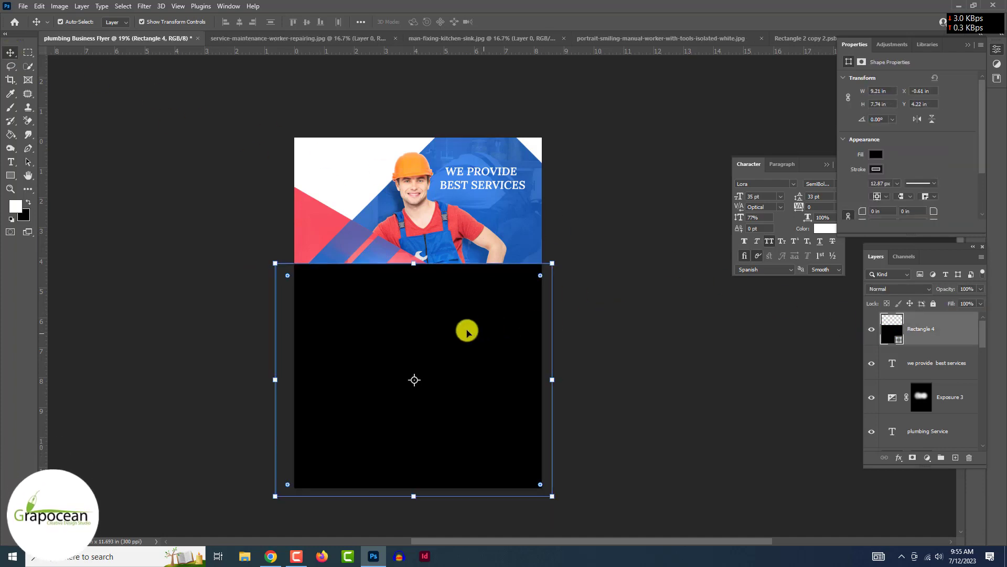
- Browse the Filter menu and close it without applying a filter
{"action": "left_click", "coordinate": [143, 6]}
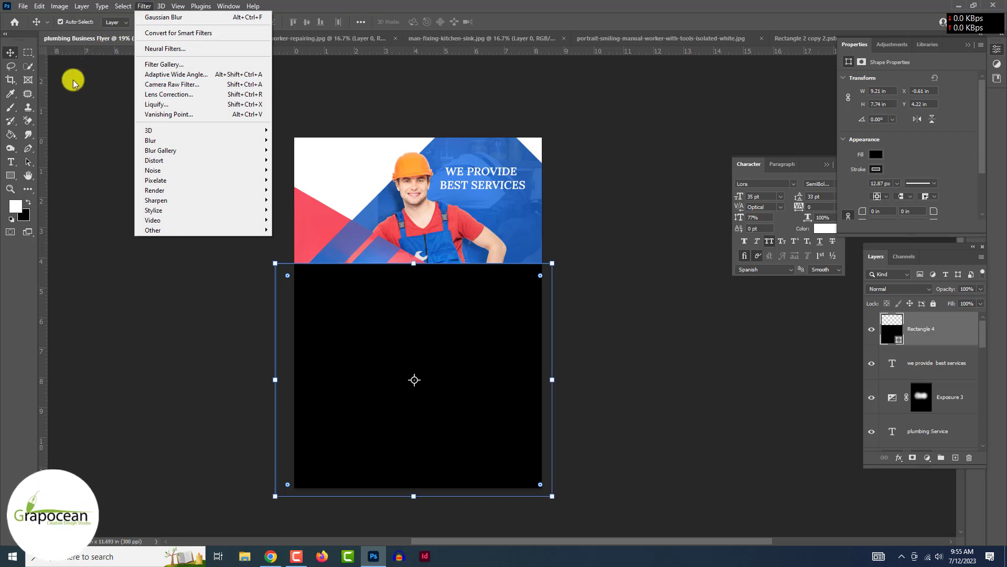
{"action": "left_click", "coordinate": [12, 149]}
{"action": "left_click", "coordinate": [11, 175]}
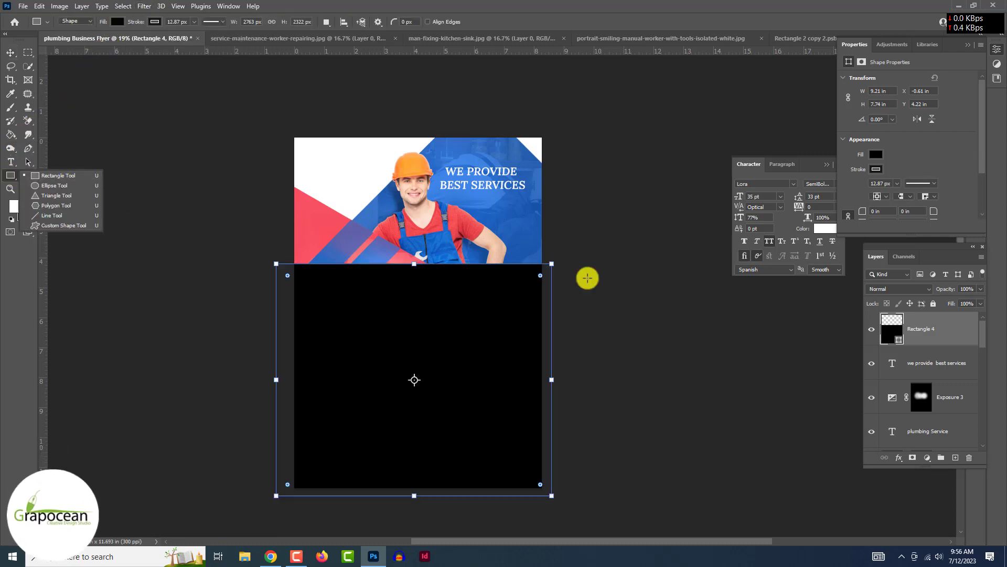
- Fill Rectangle 4 with a reversed linear blue-to-purple gradient preset
{"action": "left_click", "coordinate": [118, 22]}
{"action": "left_click", "coordinate": [92, 41]}
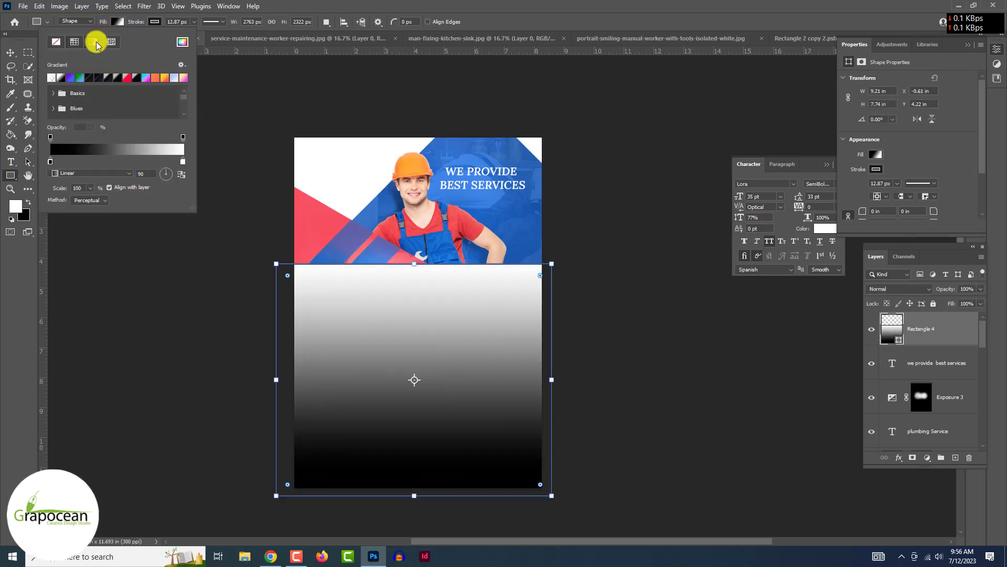
{"action": "left_click", "coordinate": [70, 79]}
{"action": "left_click", "coordinate": [117, 174]}
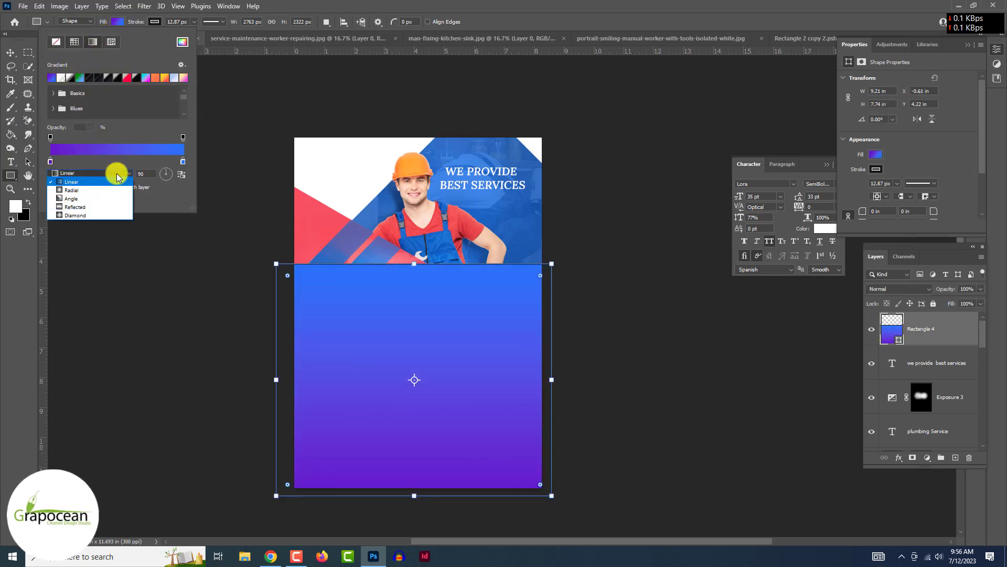
{"action": "left_click", "coordinate": [181, 175]}
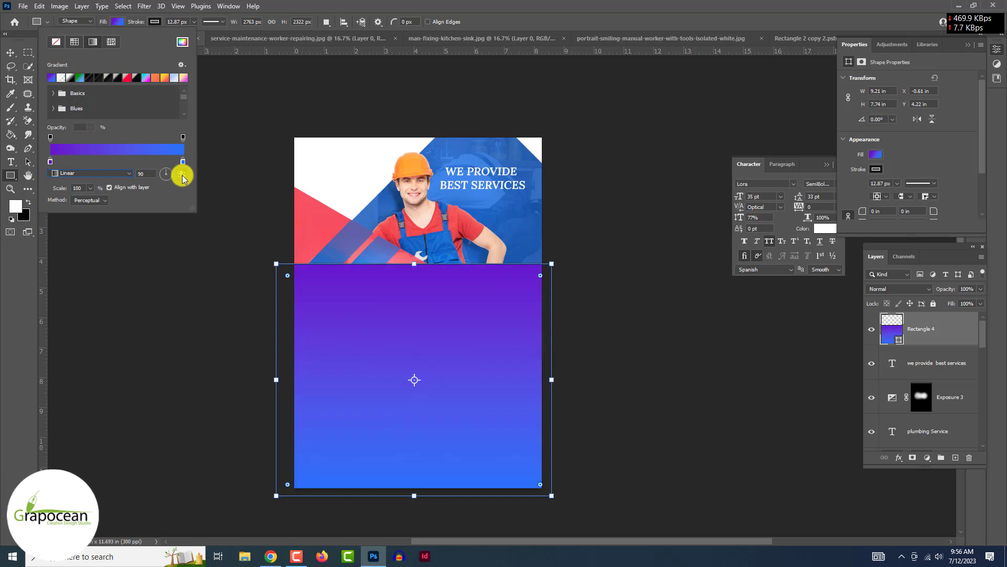
{"action": "left_click", "coordinate": [181, 174]}
- Turn the fill into a randomized, partly transparent noise gradient with roughness raised to 90%
{"action": "left_click", "coordinate": [121, 151]}
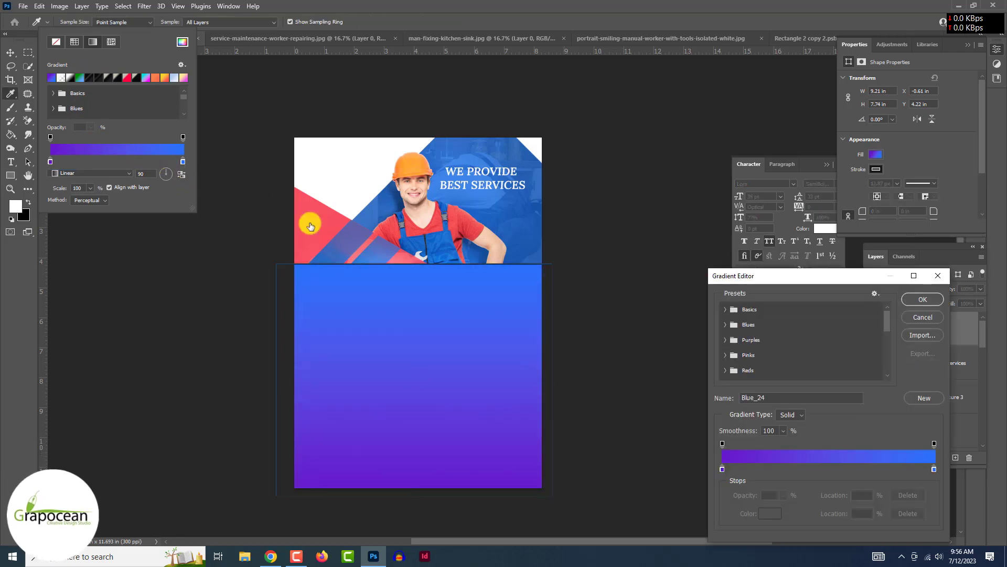
{"action": "left_click", "coordinate": [795, 418]}
{"action": "left_click", "coordinate": [796, 428]}
{"action": "left_click", "coordinate": [895, 510]}
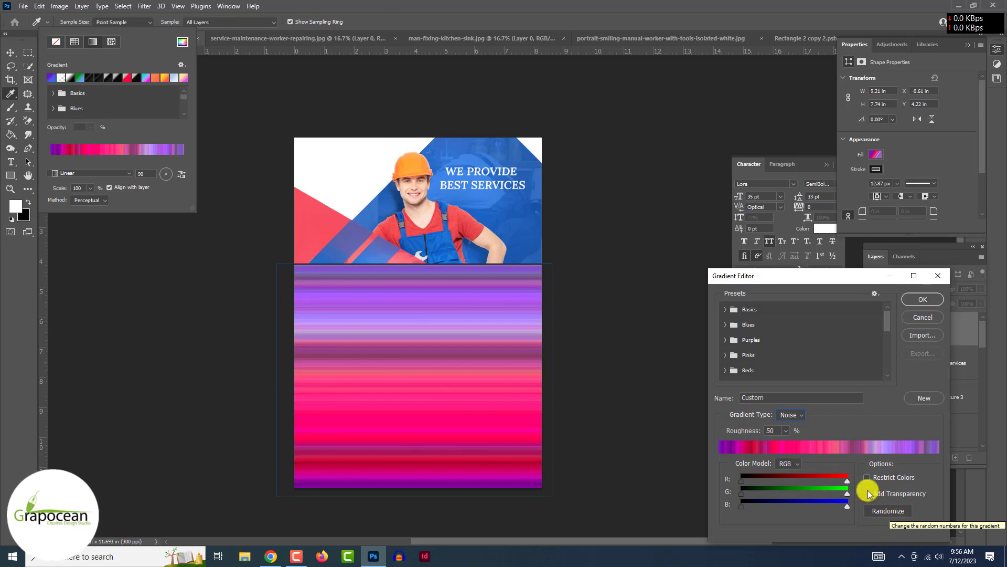
{"action": "left_click_drag", "start_coordinate": [789, 434], "coordinate": [800, 435]}
{"action": "left_click", "coordinate": [890, 509]}
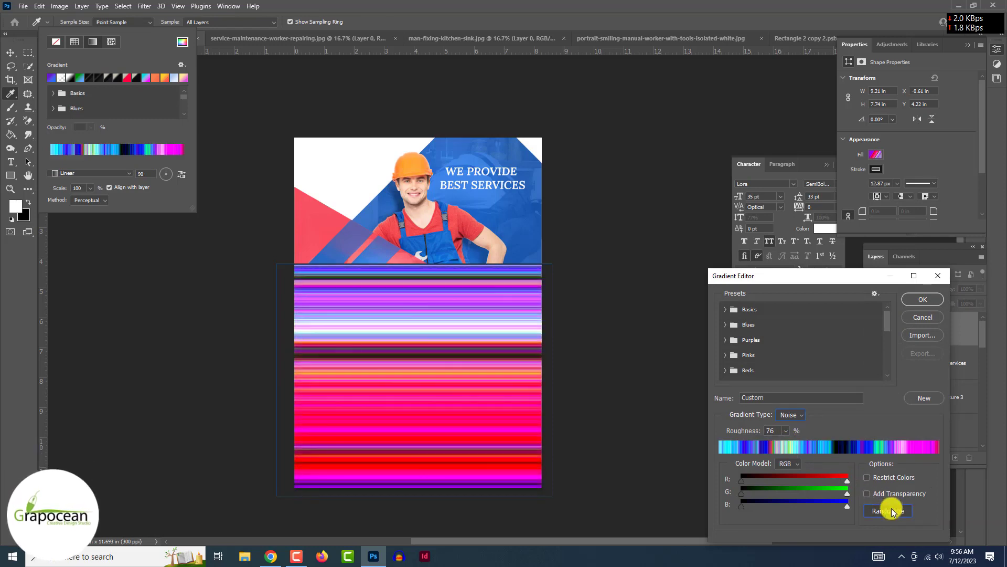
{"action": "left_click", "coordinate": [892, 510]}
{"action": "left_click", "coordinate": [892, 510]}
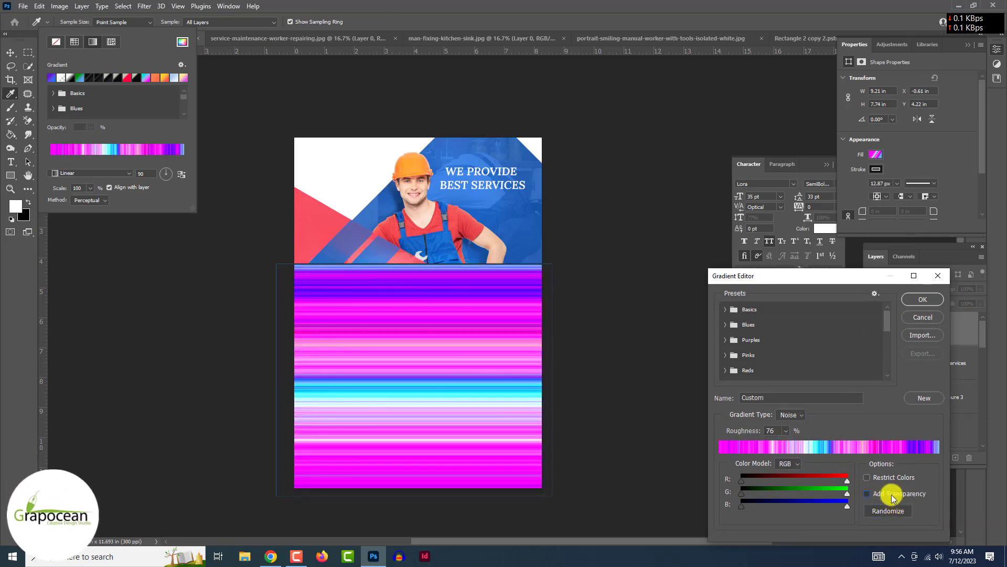
{"action": "left_click", "coordinate": [879, 477]}
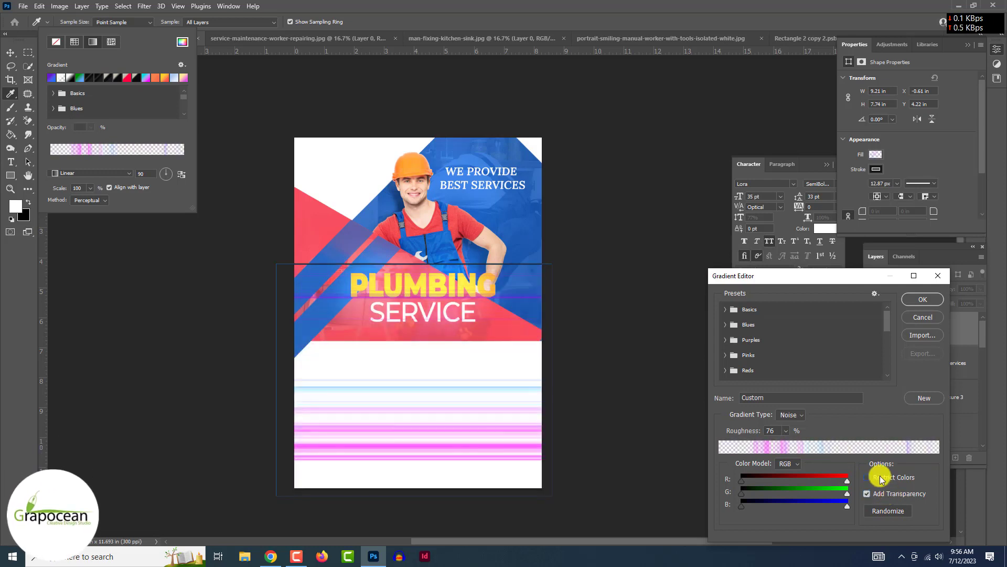
{"action": "left_click", "coordinate": [786, 431]}
{"action": "left_click_drag", "start_coordinate": [788, 444], "coordinate": [800, 447]}
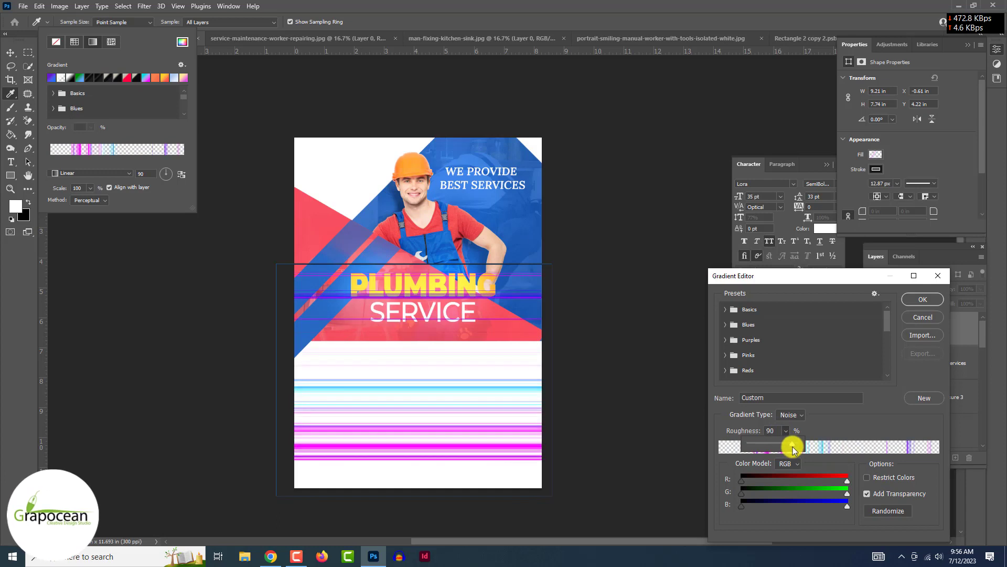
- Accept the noise gradient, set its style to Angle, and move Rectangle 4 lower in the stack
{"action": "left_click", "coordinate": [928, 302]}
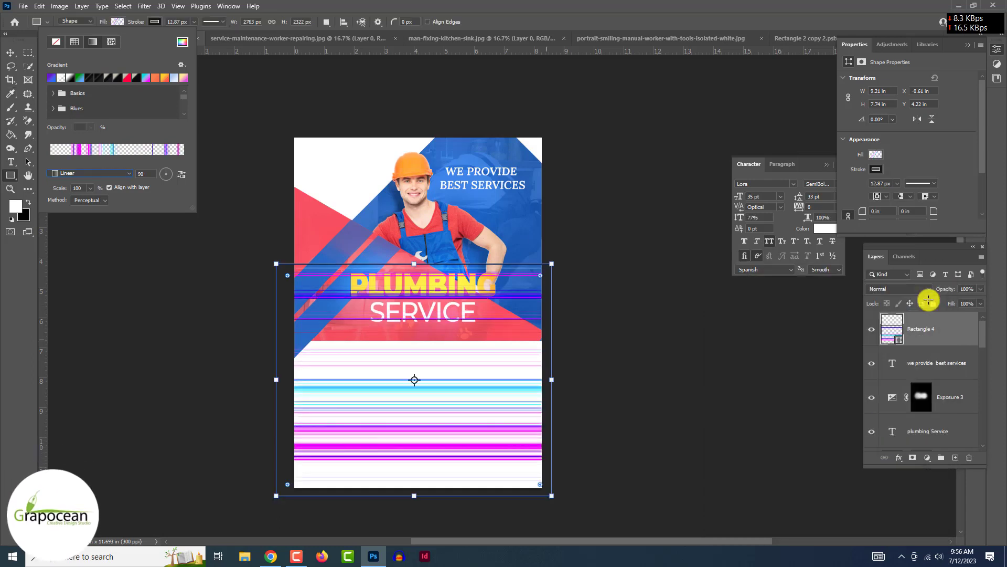
{"action": "left_click", "coordinate": [101, 180]}
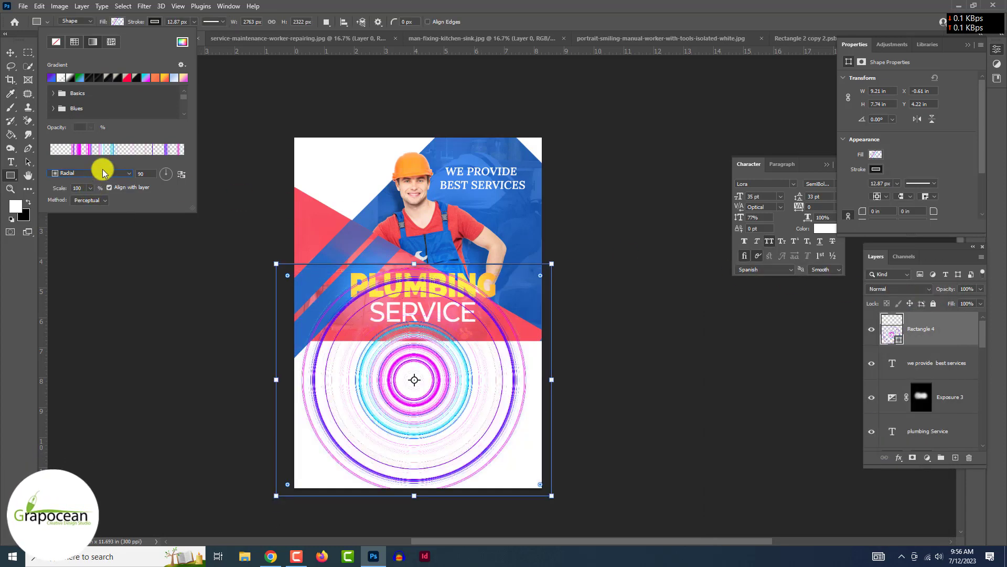
{"action": "left_click", "coordinate": [102, 173]}
{"action": "left_click", "coordinate": [93, 199]}
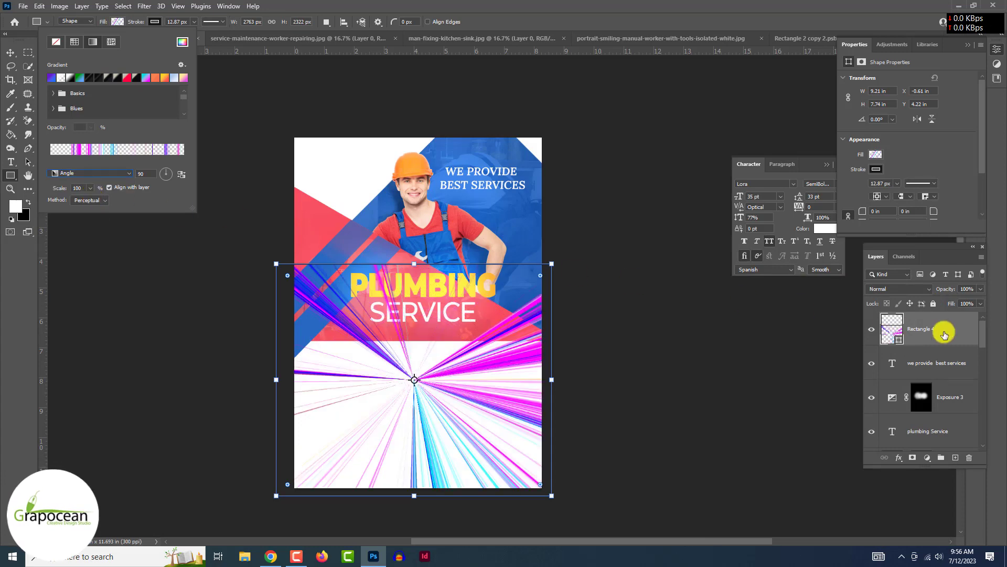
{"action": "mouse_move", "coordinate": [944, 334]}
{"action": "left_mouse_down"}
{"action": "mouse_move", "coordinate": [959, 447]}
{"action": "mouse_move", "coordinate": [912, 300]}
{"action": "mouse_move", "coordinate": [897, 380]}
{"action": "left_mouse_up"}
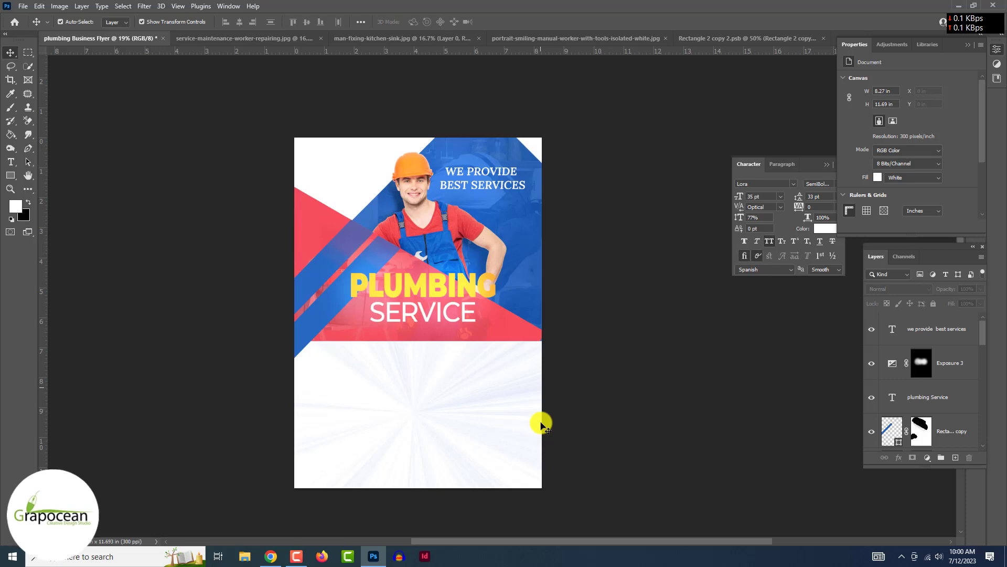
- Start a text layer in the lower panel coloured with the flyer's sampled blue
{"action": "left_click", "coordinate": [10, 162]}
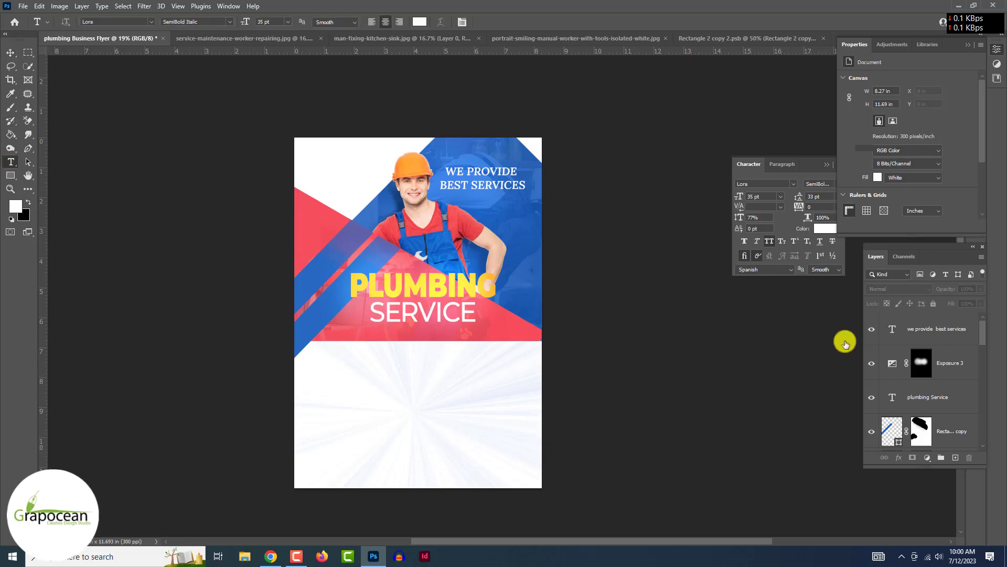
{"action": "left_click", "coordinate": [417, 383]}
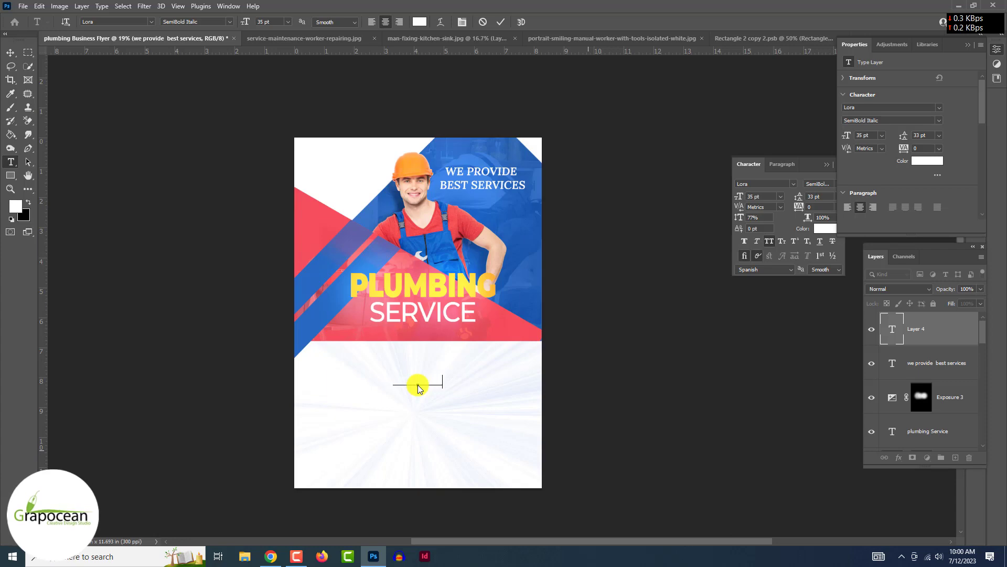
{"action": "key", "text": "ctrl+v"}
{"action": "scroll", "coordinate": [396, 388], "scroll_direction": "up", "scroll_amount": 3}
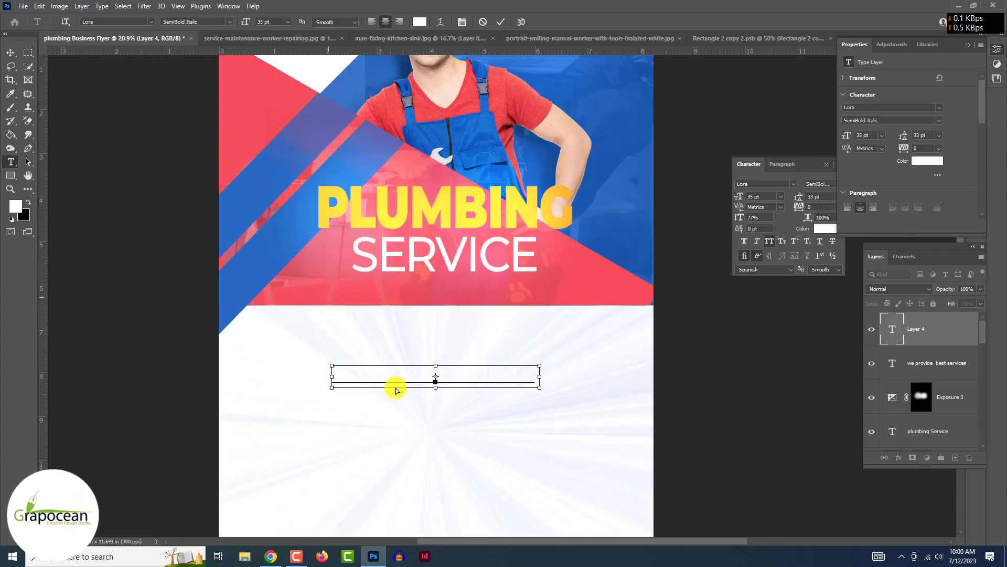
{"action": "key", "text": "ctrl+a"}
{"action": "left_click", "coordinate": [420, 21]}
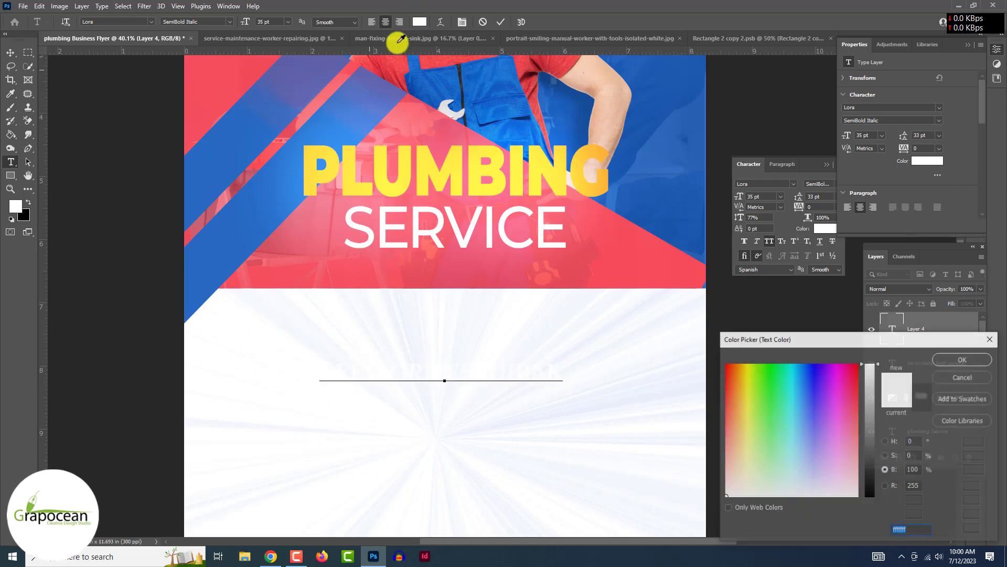
{"action": "left_click", "coordinate": [360, 72]}
{"action": "left_click", "coordinate": [683, 143]}
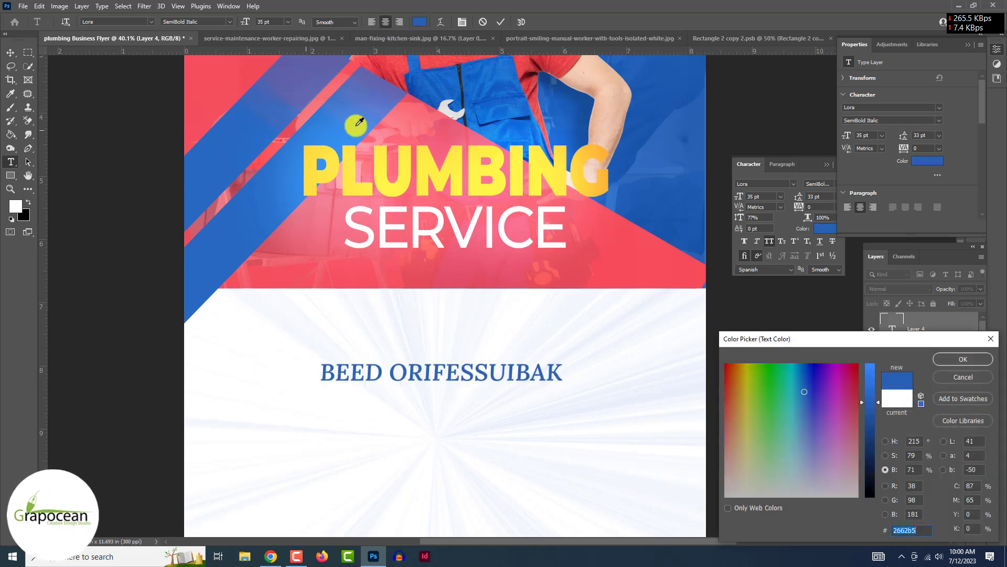
{"action": "left_click", "coordinate": [963, 359]}
- Replace the pasted text with NEED A PRFESSIONL? and nudge it upward
{"action": "left_click", "coordinate": [565, 366]}
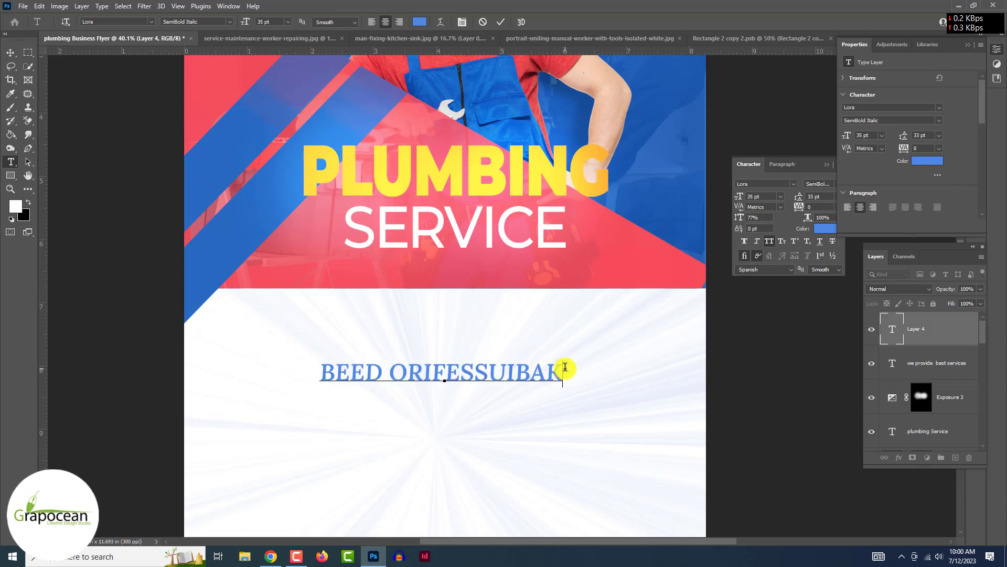
{"action": "left_click_drag", "start_coordinate": [565, 367], "coordinate": [183, 358]}
{"action": "key", "text": "BackSpace"}
{"action": "type", "text": "NEED A PRFES"}
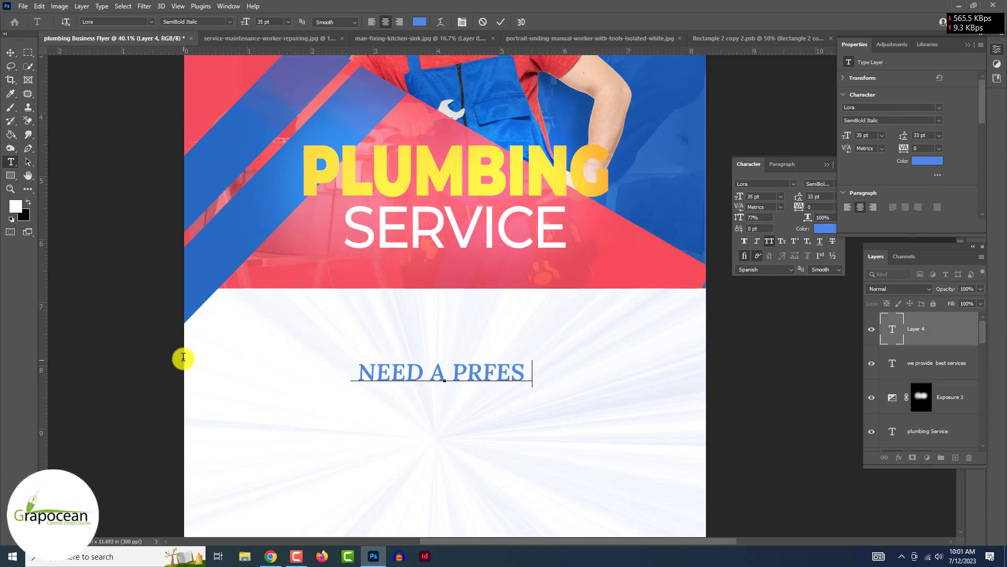
{"action": "type", "text": "SIONL?"}
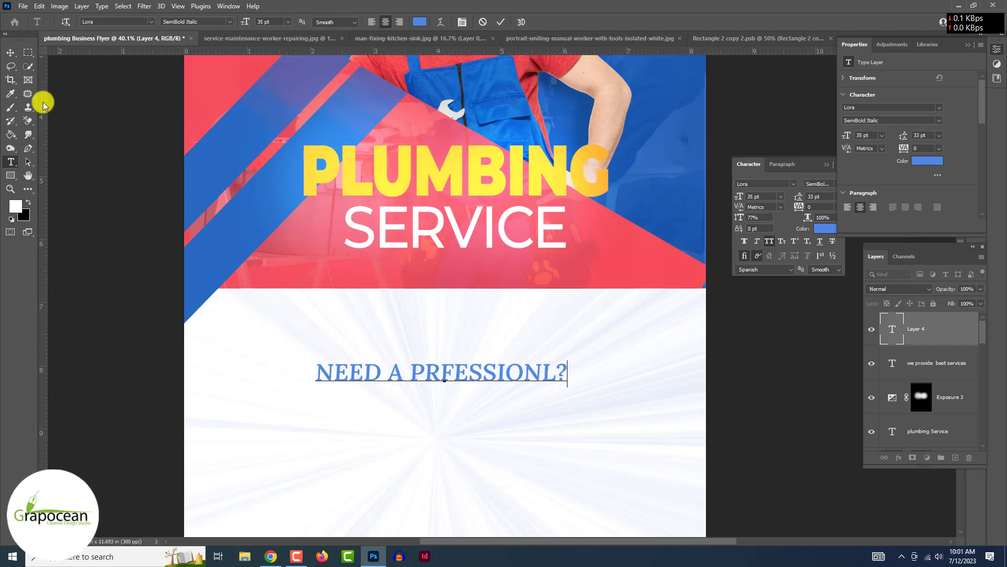
{"action": "left_click_drag", "start_coordinate": [510, 373], "coordinate": [510, 341]}
- Add a PLUMBING text layer below the question line, trying the Disc font
{"action": "left_click", "coordinate": [11, 164]}
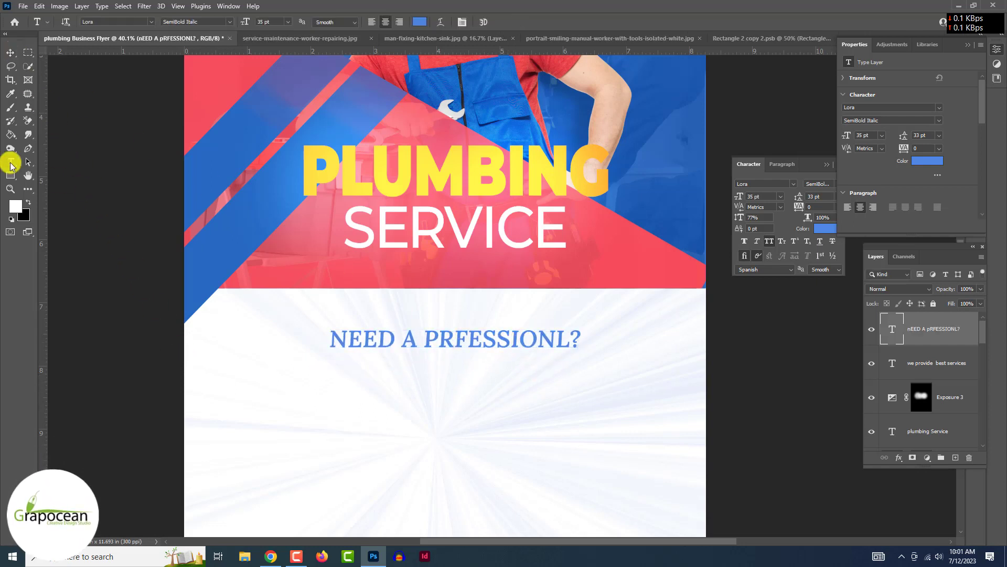
{"action": "left_click", "coordinate": [419, 383]}
{"action": "type", "text": "PLUMB"}
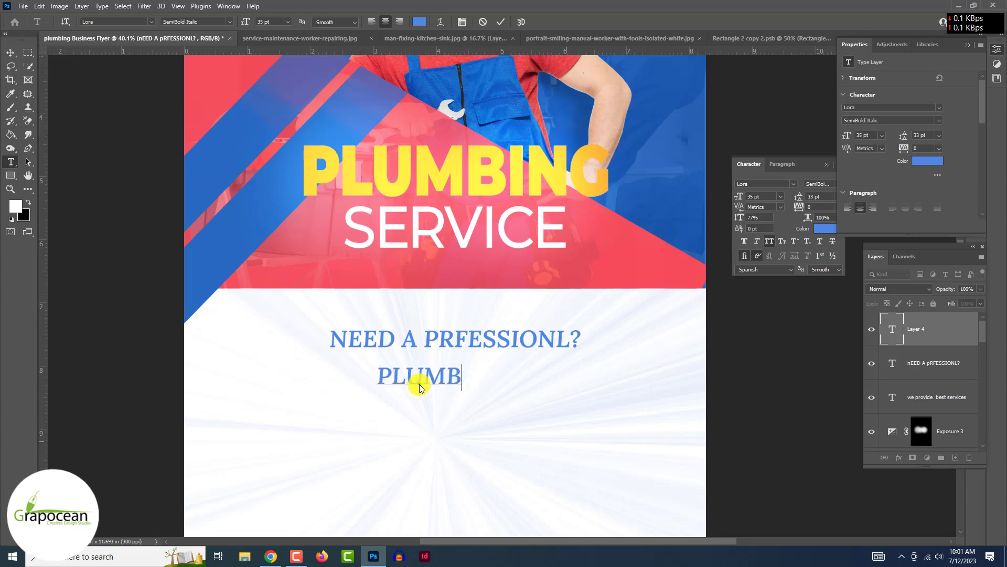
{"action": "type", "text": "ING"}
{"action": "key", "text": "ctrl+a"}
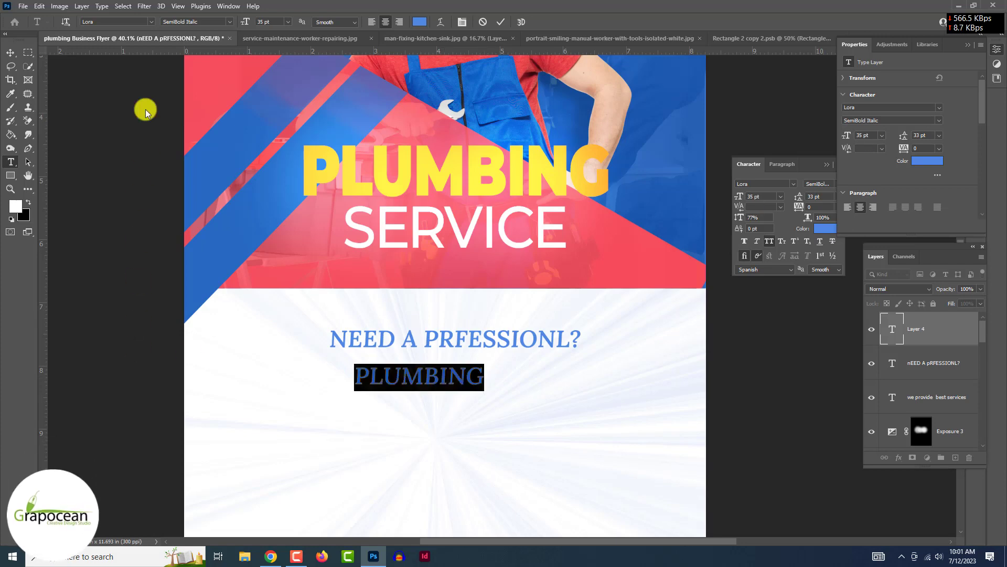
{"action": "left_click", "coordinate": [148, 22]}
{"action": "key", "text": "Down"}
{"action": "key", "text": "Down"}
{"action": "key", "text": "Down"}
{"action": "key", "text": "Down"}
{"action": "key", "text": "Up"}
{"action": "key", "text": "Up"}
{"action": "key", "text": "Up"}
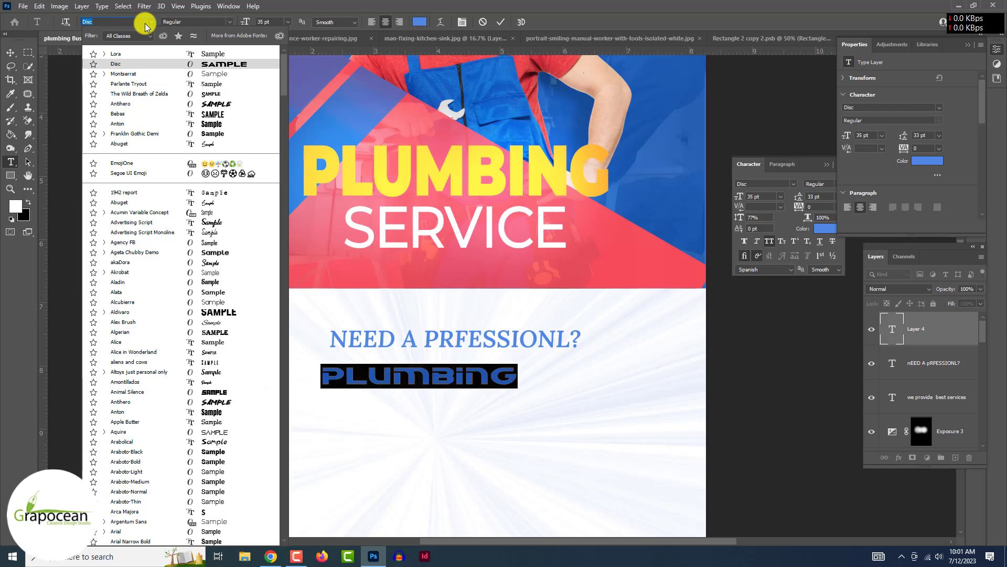
{"action": "left_click", "coordinate": [208, 68]}
- Set PLUMBING in Montserrat Black at 83 pt and commit it
{"action": "left_click_drag", "start_coordinate": [740, 218], "coordinate": [768, 223]}
{"action": "left_click", "coordinate": [148, 21]}
{"action": "left_click", "coordinate": [191, 79]}
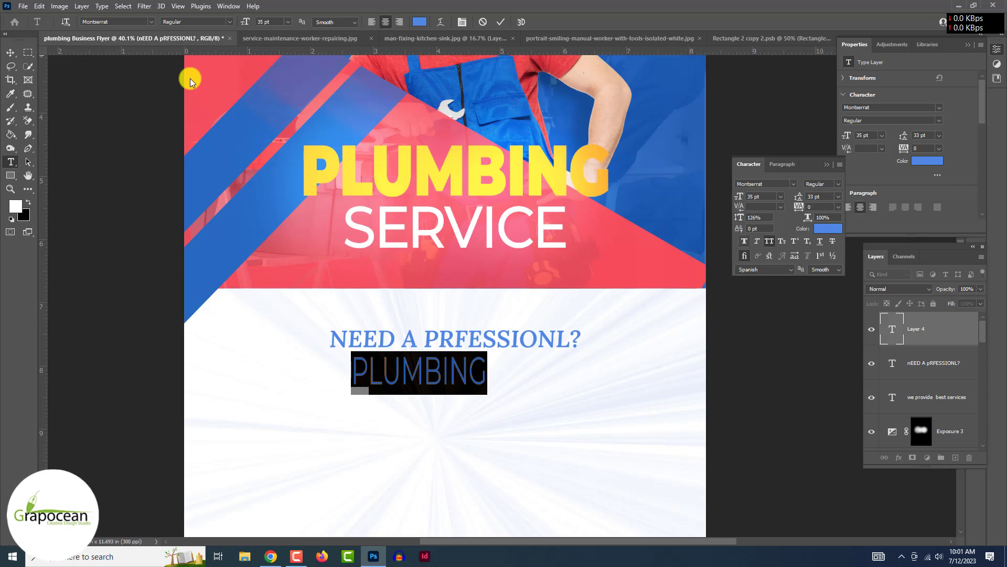
{"action": "left_click", "coordinate": [230, 22]}
{"action": "left_click", "coordinate": [226, 299]}
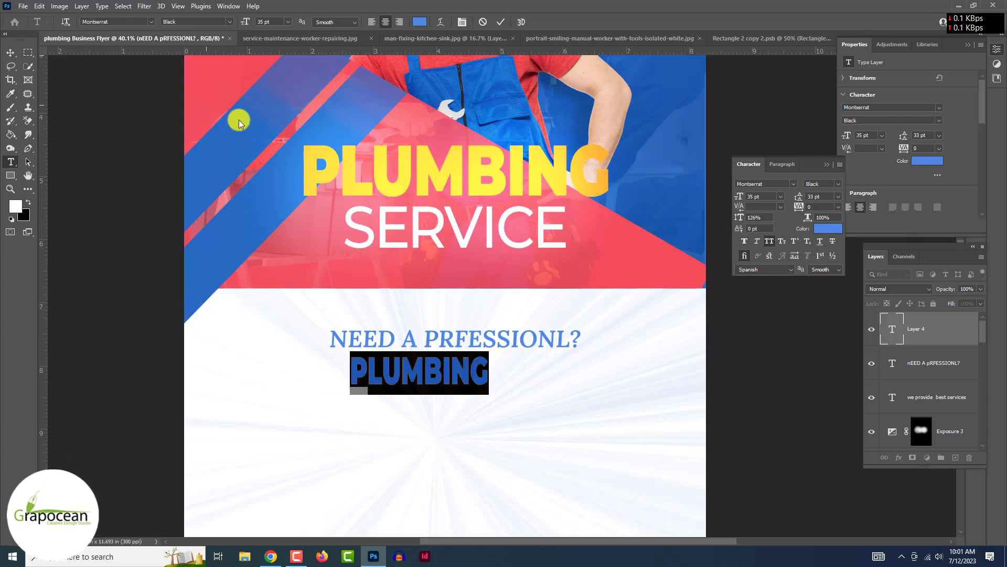
{"action": "left_click_drag", "start_coordinate": [246, 22], "coordinate": [271, 22]}
{"action": "key", "text": "ctrl+Return"}
- Move PLUMBING below the NEED A PRFESSIONL? line and raise that line slightly
{"action": "left_click", "coordinate": [10, 52]}
{"action": "left_click_drag", "start_coordinate": [457, 357], "coordinate": [485, 396]}
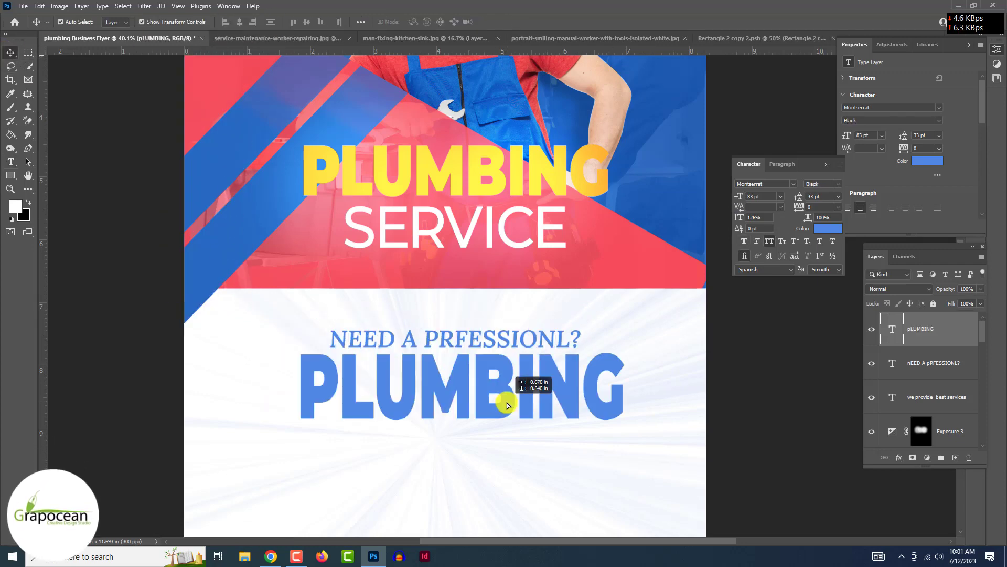
{"action": "scroll", "coordinate": [582, 342], "scroll_direction": "down", "scroll_amount": 5}
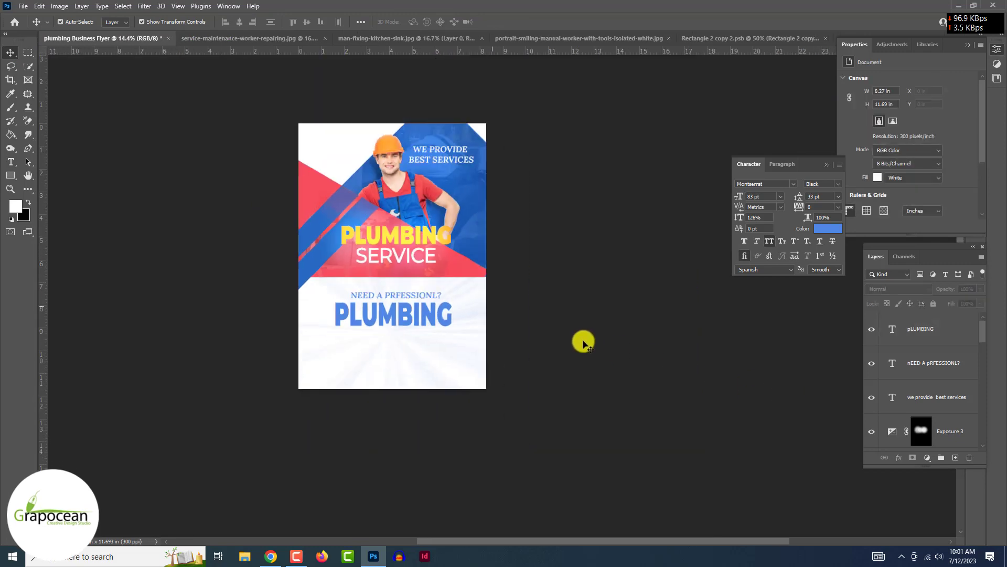
{"action": "scroll", "coordinate": [475, 308], "scroll_direction": "up", "scroll_amount": 3}
{"action": "scroll", "coordinate": [446, 289], "scroll_direction": "up", "scroll_amount": 2}
{"action": "left_click_drag", "start_coordinate": [400, 283], "coordinate": [400, 265]}
{"action": "left_click_drag", "start_coordinate": [403, 325], "coordinate": [404, 326]}
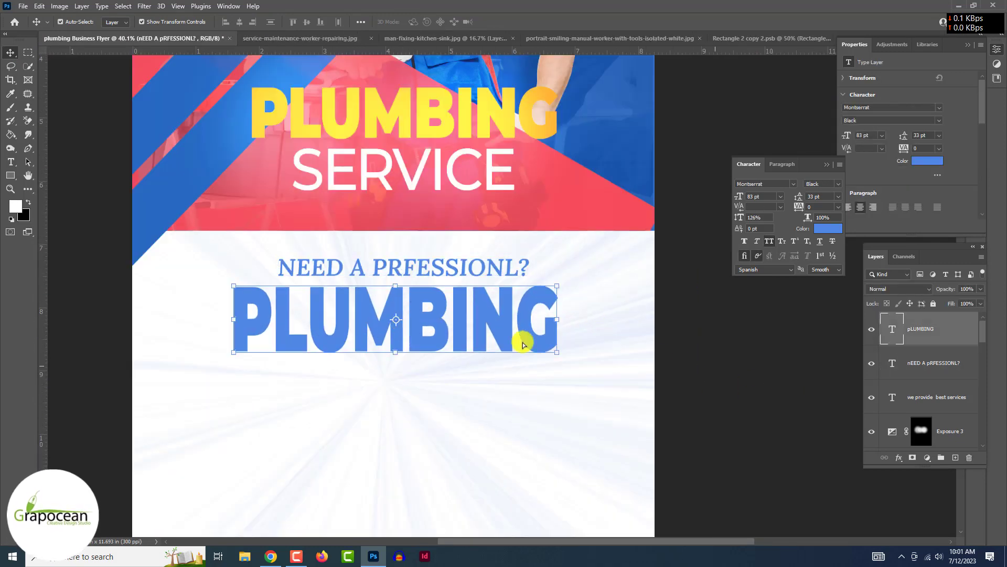
{"action": "left_click", "coordinate": [609, 338]}
{"action": "left_click", "coordinate": [11, 162]}
{"action": "scroll", "coordinate": [143, 205], "scroll_direction": "down", "scroll_amount": 3}
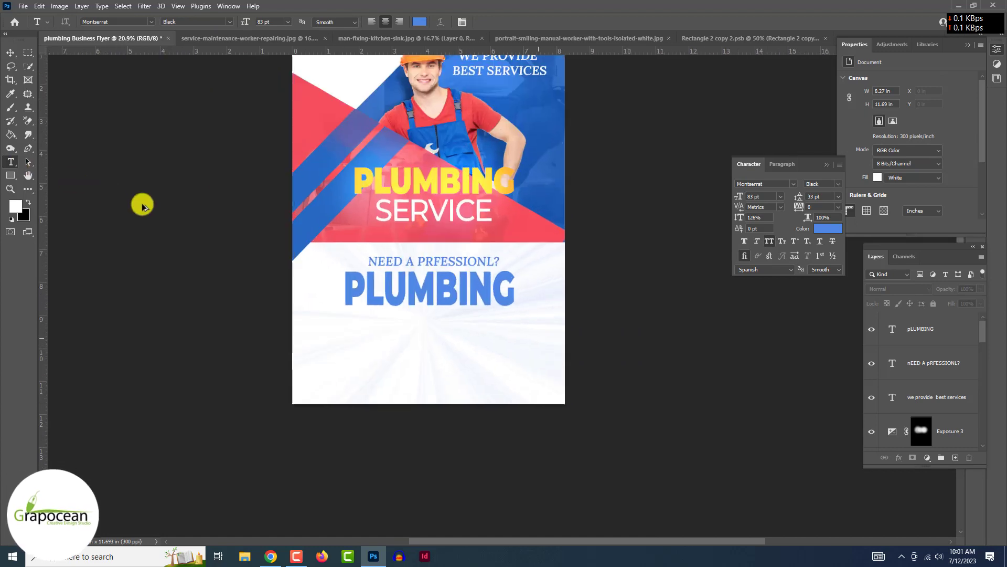
- Centre the NEED A PRFESSIONL? line above PLUMBING, commit it, and view the full flyer
{"action": "left_click", "coordinate": [10, 53]}
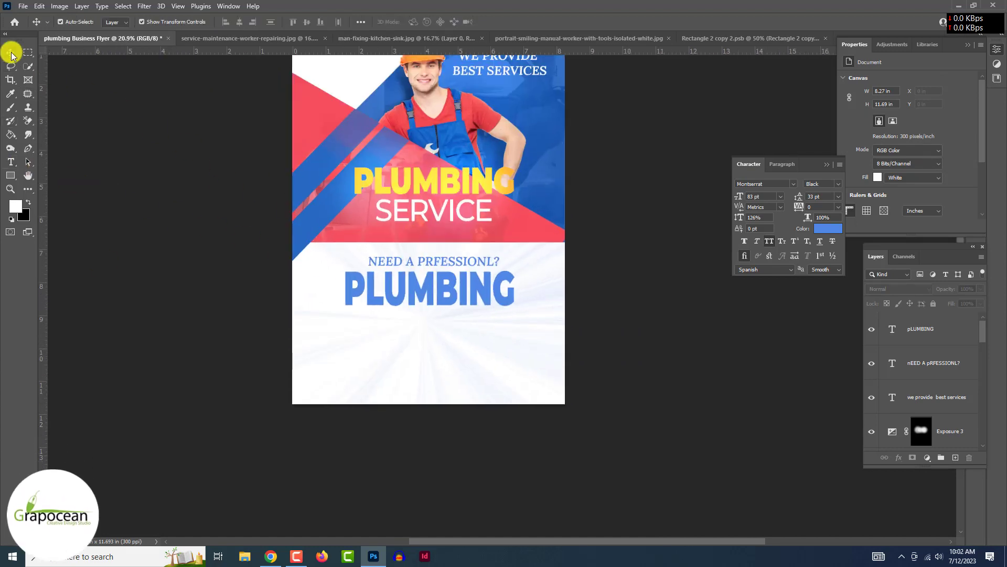
{"action": "scroll", "coordinate": [376, 261], "scroll_direction": "up", "scroll_amount": 3}
{"action": "left_click_drag", "start_coordinate": [479, 266], "coordinate": [404, 261]}
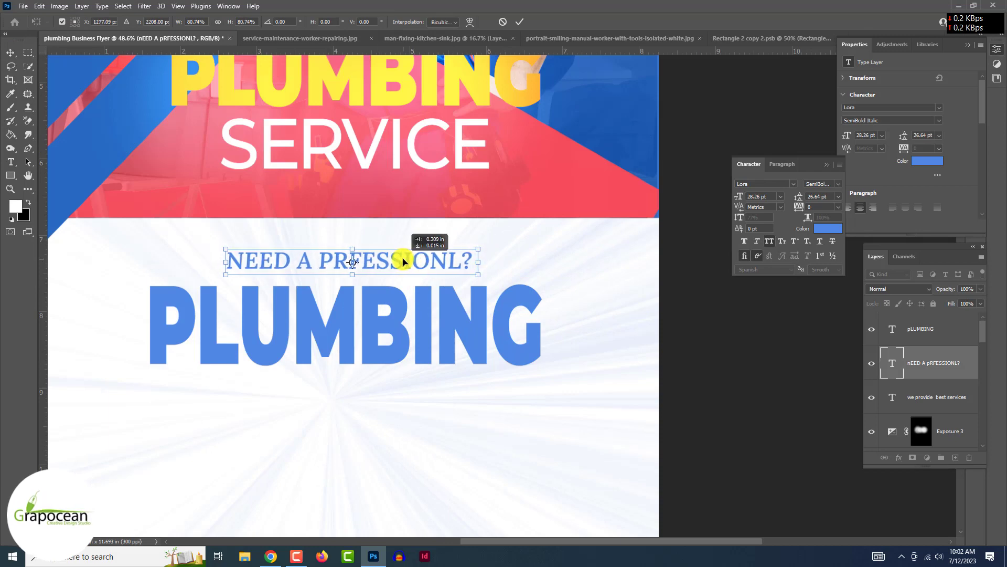
{"action": "left_click", "coordinate": [516, 22]}
{"action": "scroll", "coordinate": [735, 416], "scroll_direction": "down", "scroll_amount": 5}
{"action": "scroll", "coordinate": [724, 419], "scroll_direction": "up", "scroll_amount": 3}
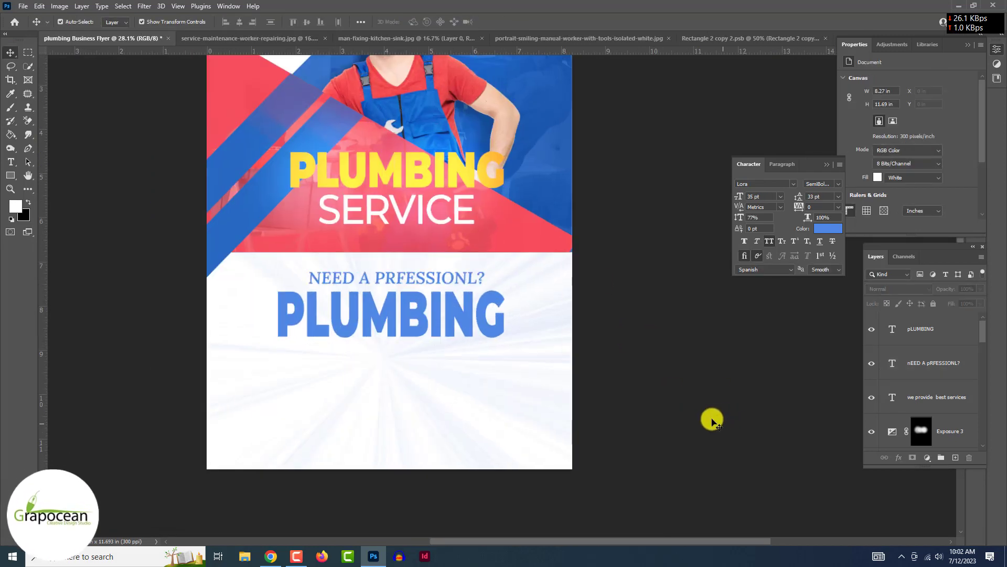
{"action": "scroll", "coordinate": [629, 389], "scroll_direction": "down", "scroll_amount": 2}
{"action": "scroll", "coordinate": [584, 366], "scroll_direction": "up", "scroll_amount": 1}
{"action": "scroll", "coordinate": [712, 394], "scroll_direction": "down", "scroll_amount": 2}
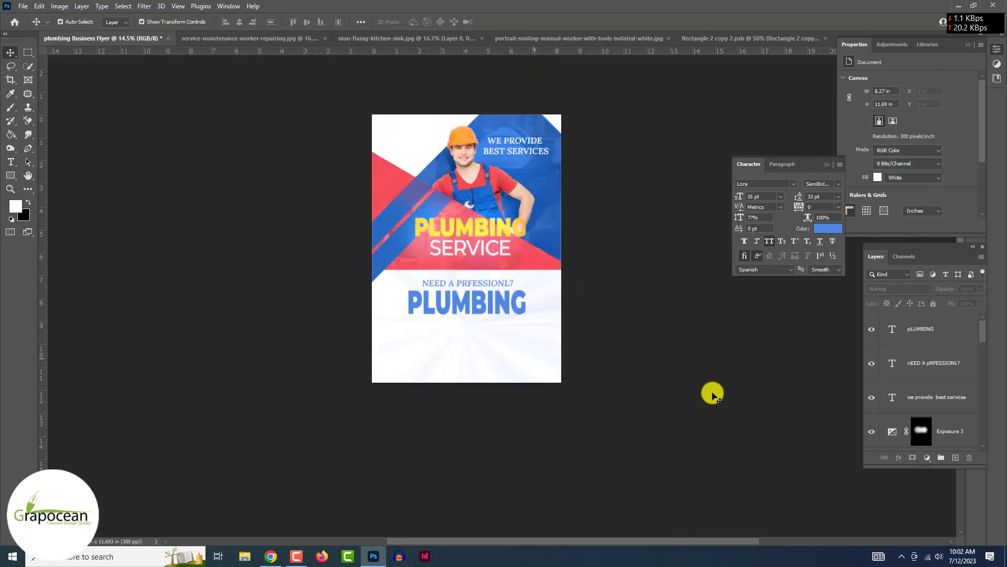
{"action": "scroll", "coordinate": [714, 393], "scroll_direction": "up", "scroll_amount": 1}
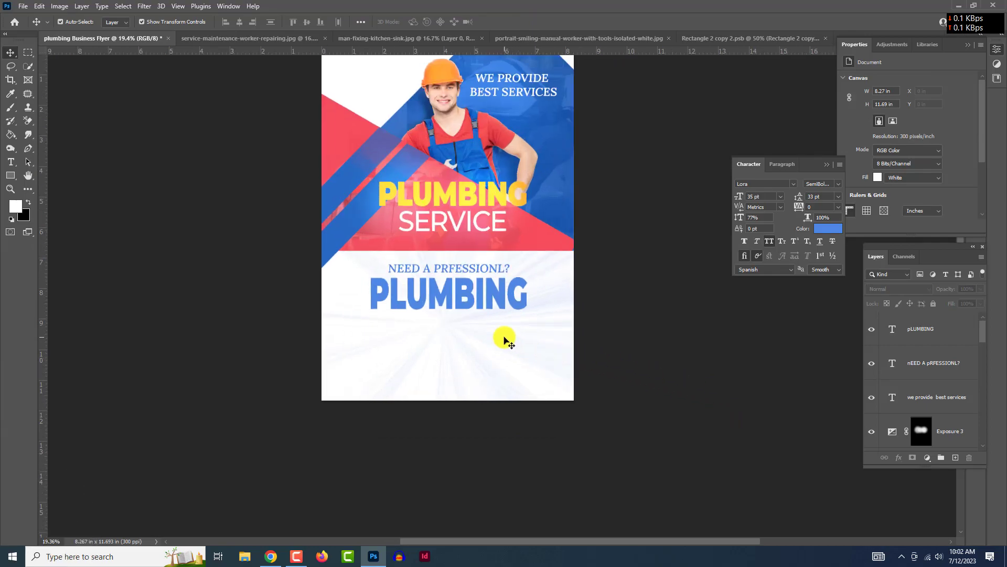